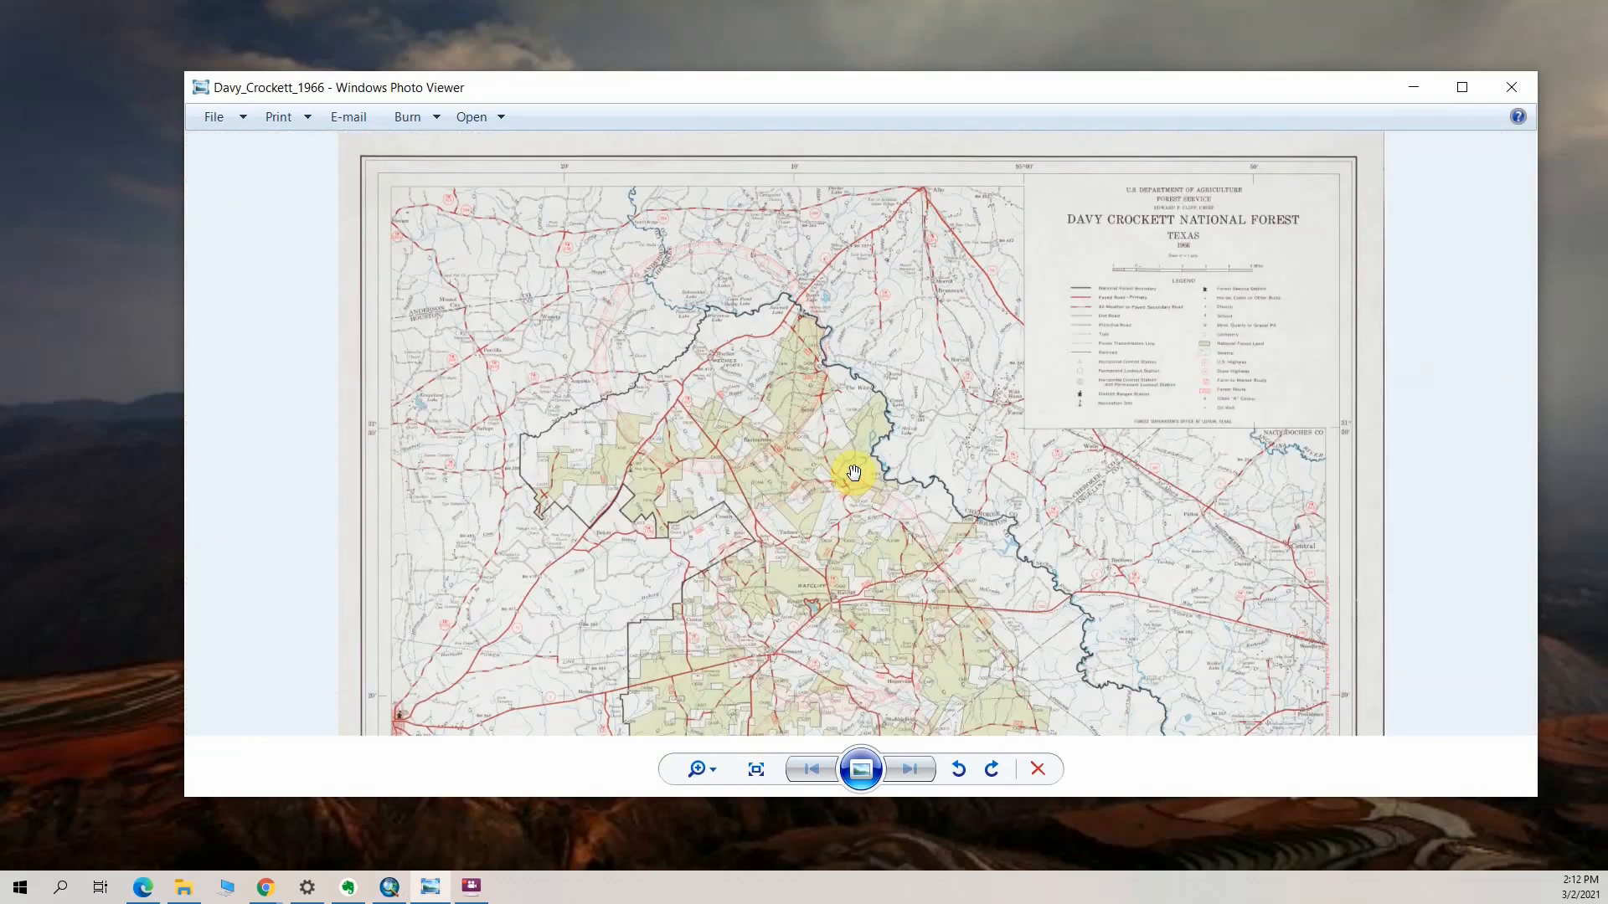
Look over the blank ArcMap document, the scanned Davy_Crockett_1966 map and the Davy_Crock folder that holds the image file
click(392, 886)
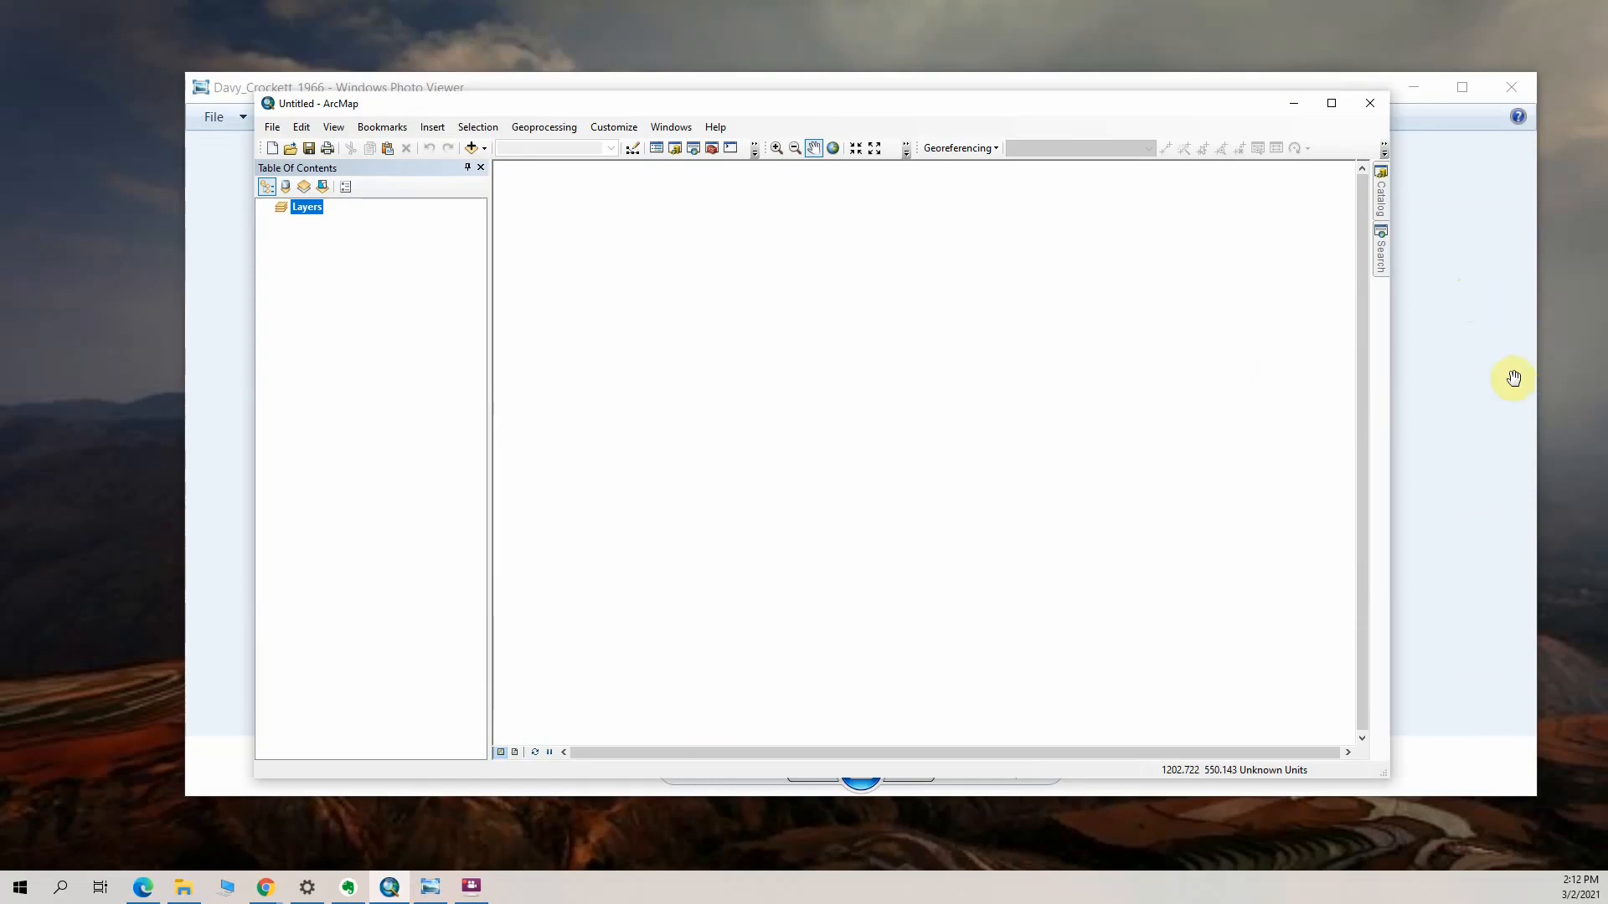
click(1479, 360)
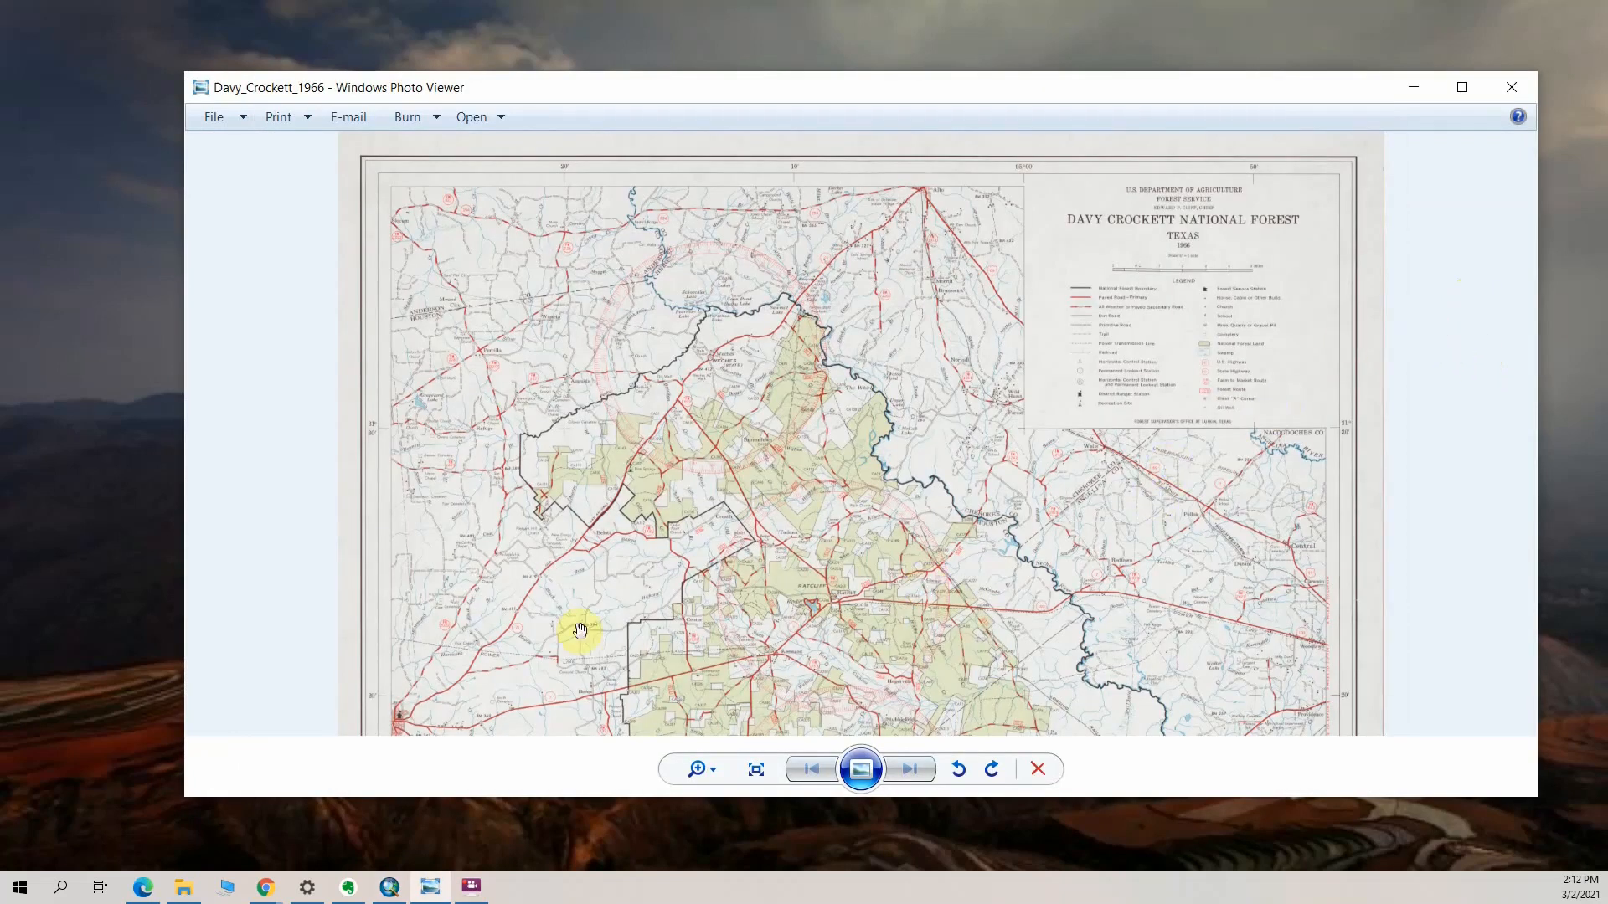
click(388, 890)
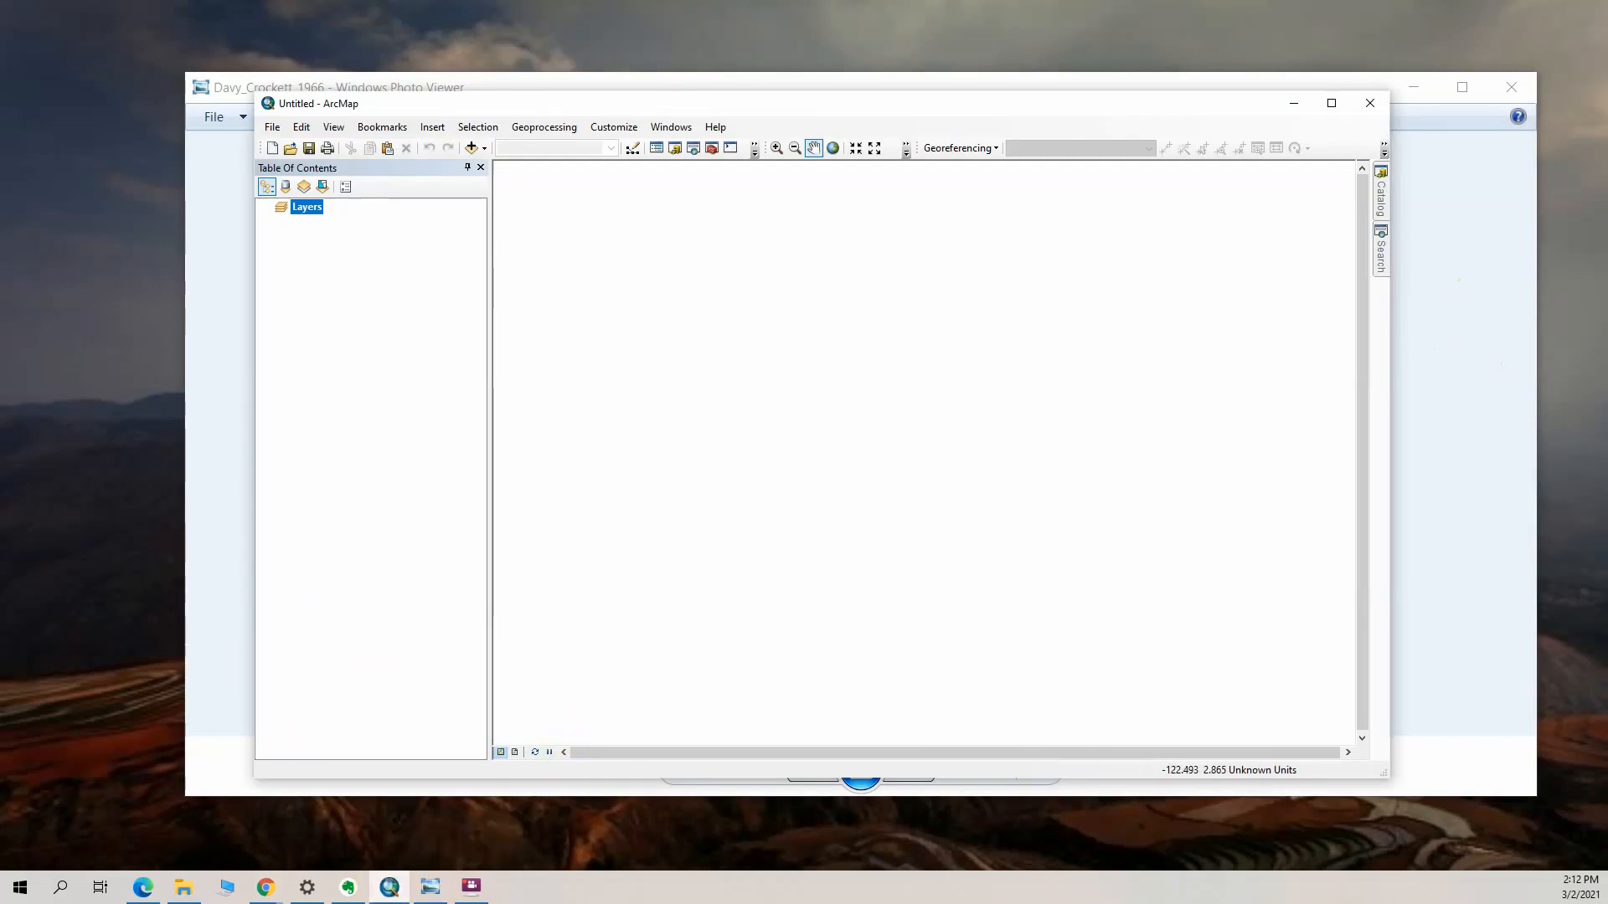
key(alt+Tab)
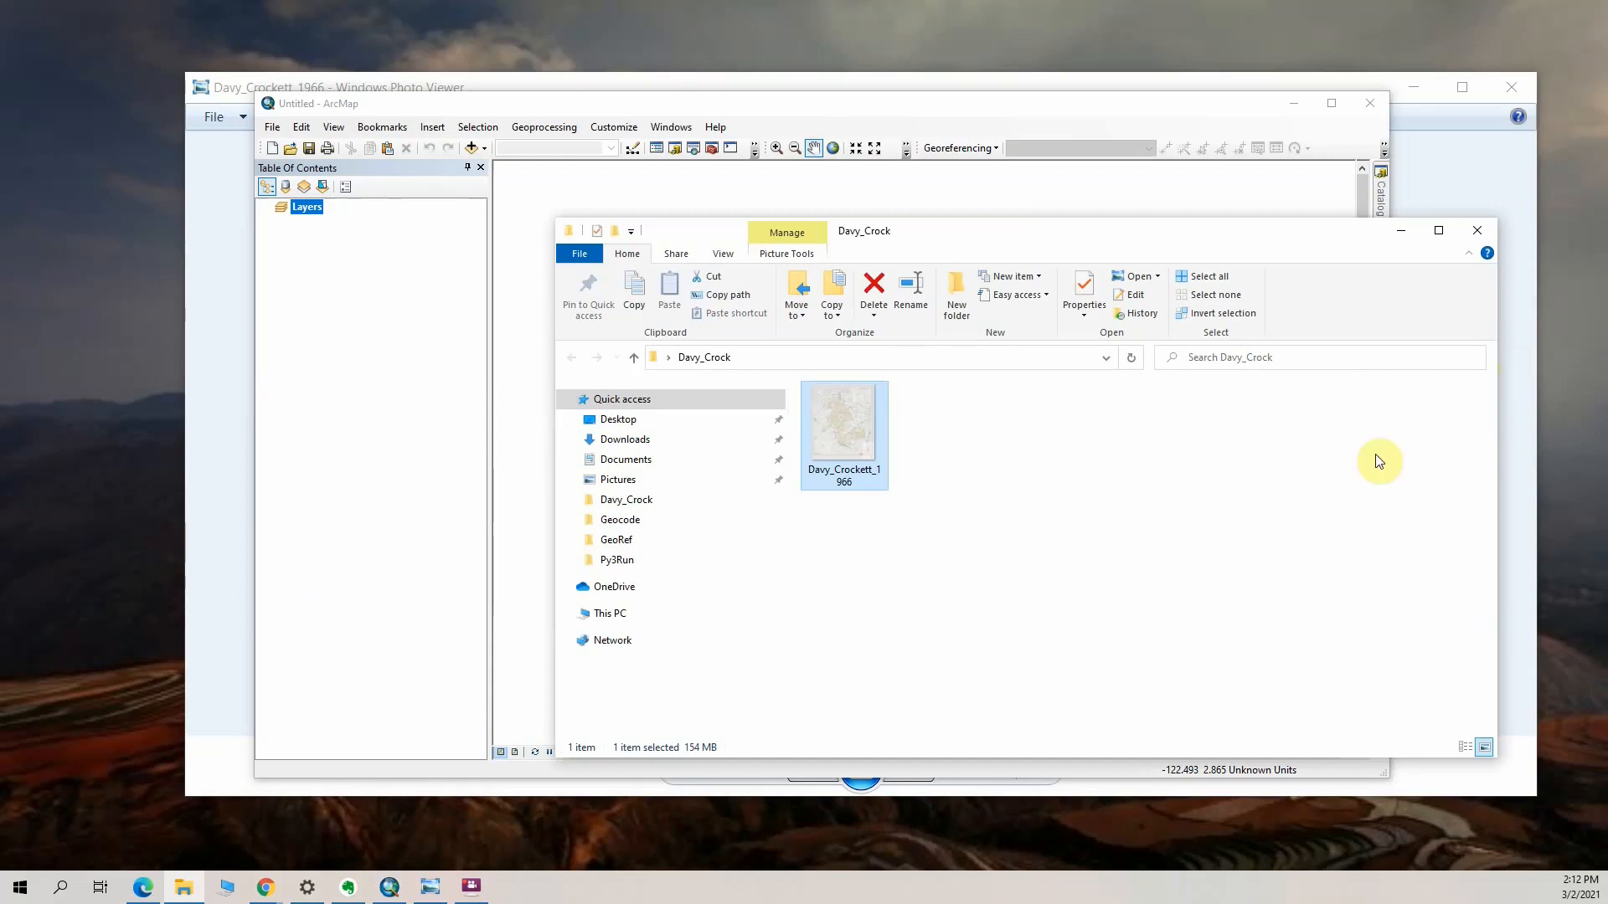
drag(1179, 239, 1275, 103)
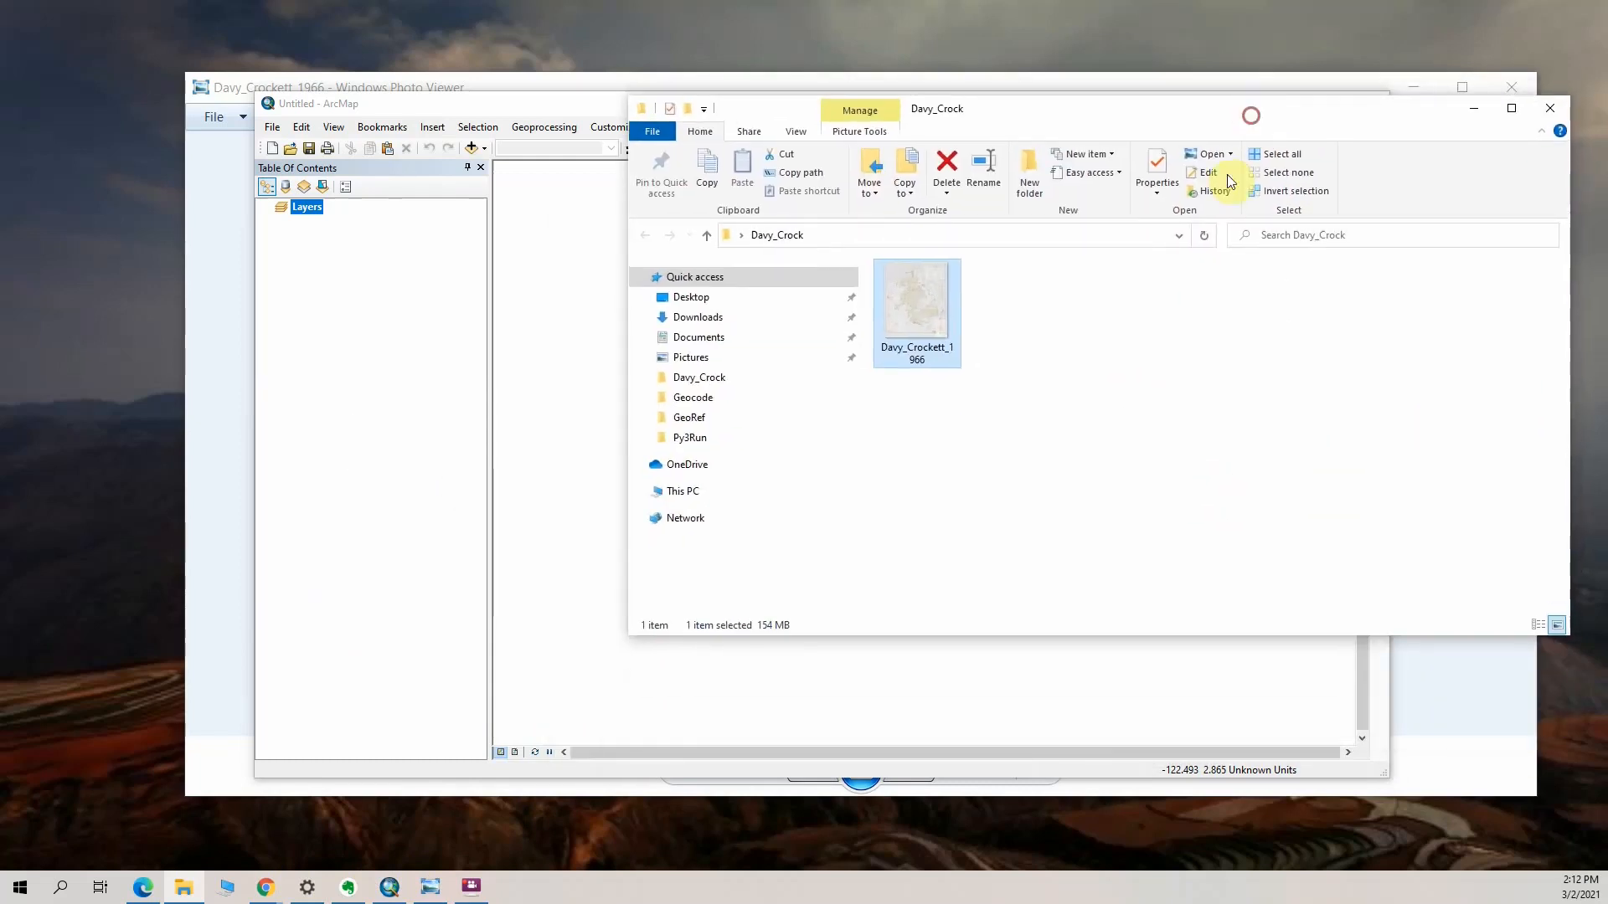
click(1023, 357)
Switch to ArcMap and add the Topographic basemap to the empty map document
click(576, 106)
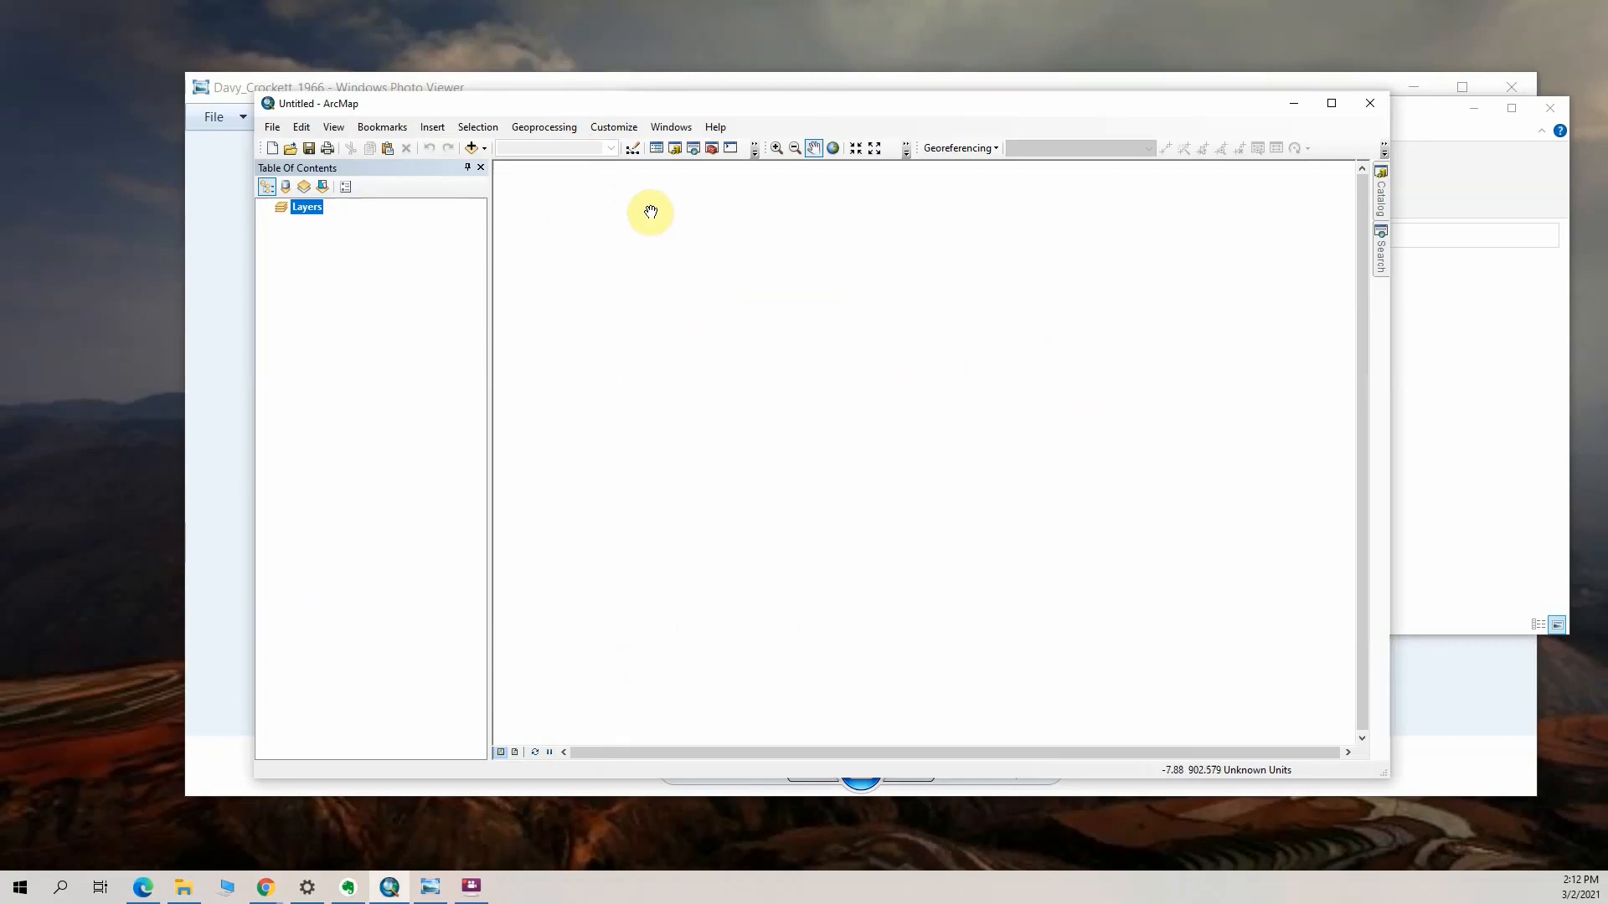
click(485, 148)
click(502, 181)
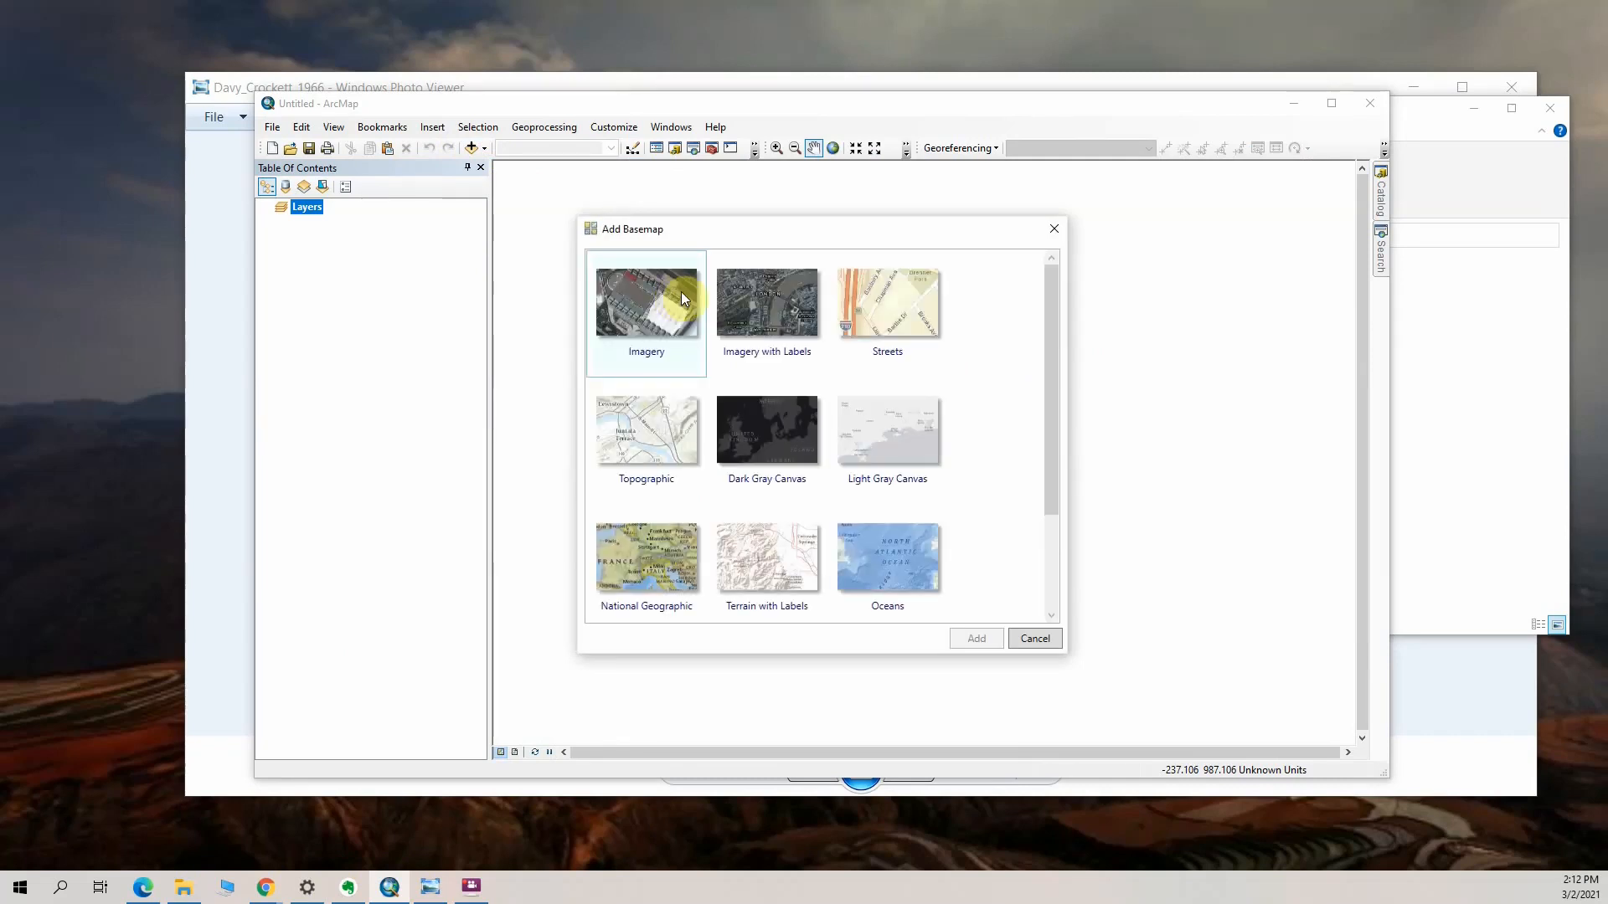
click(639, 430)
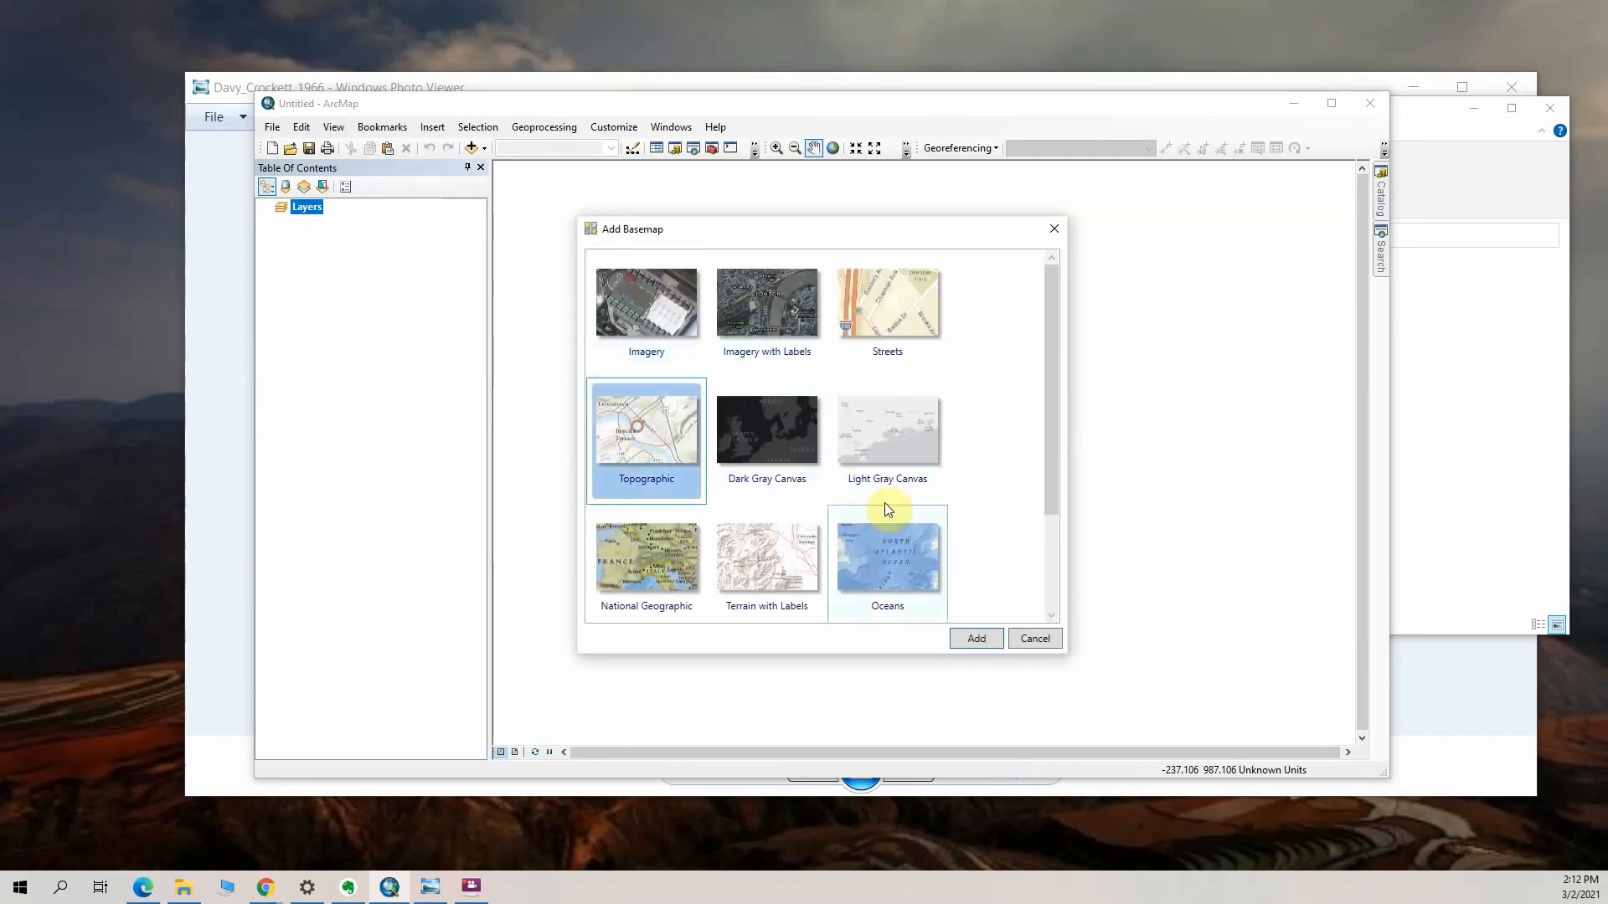
click(980, 636)
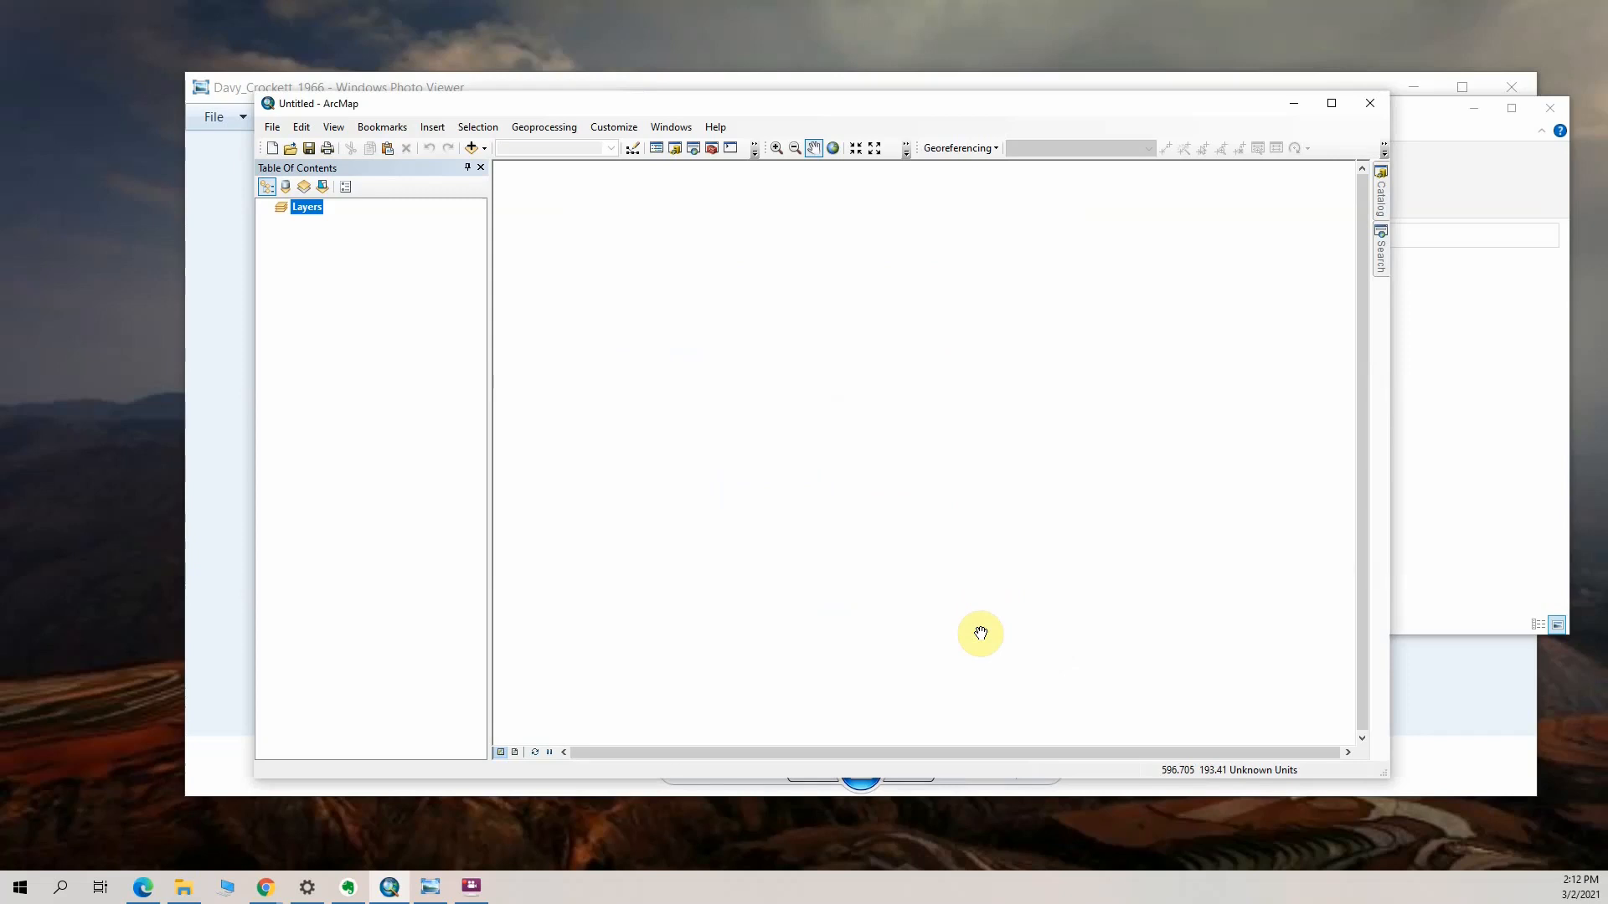
Switch to Windows Photo Viewer and examine the scanned Davy Crockett National Forest map for the area it covers
click(1495, 685)
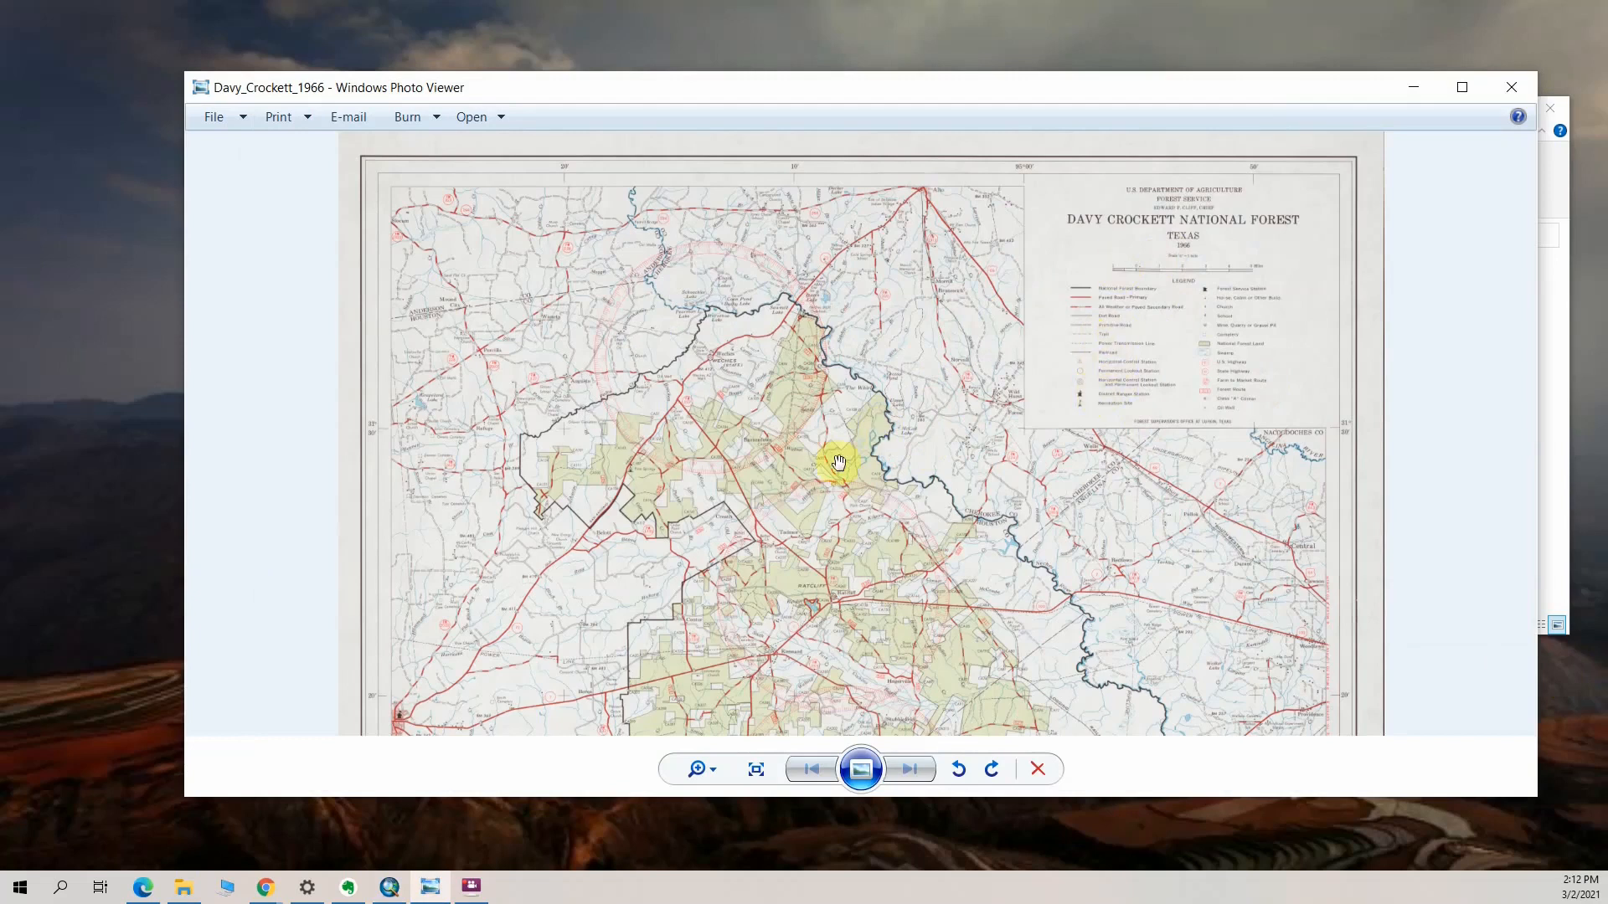
scroll(921, 515, down, 3)
drag(935, 517, 930, 562)
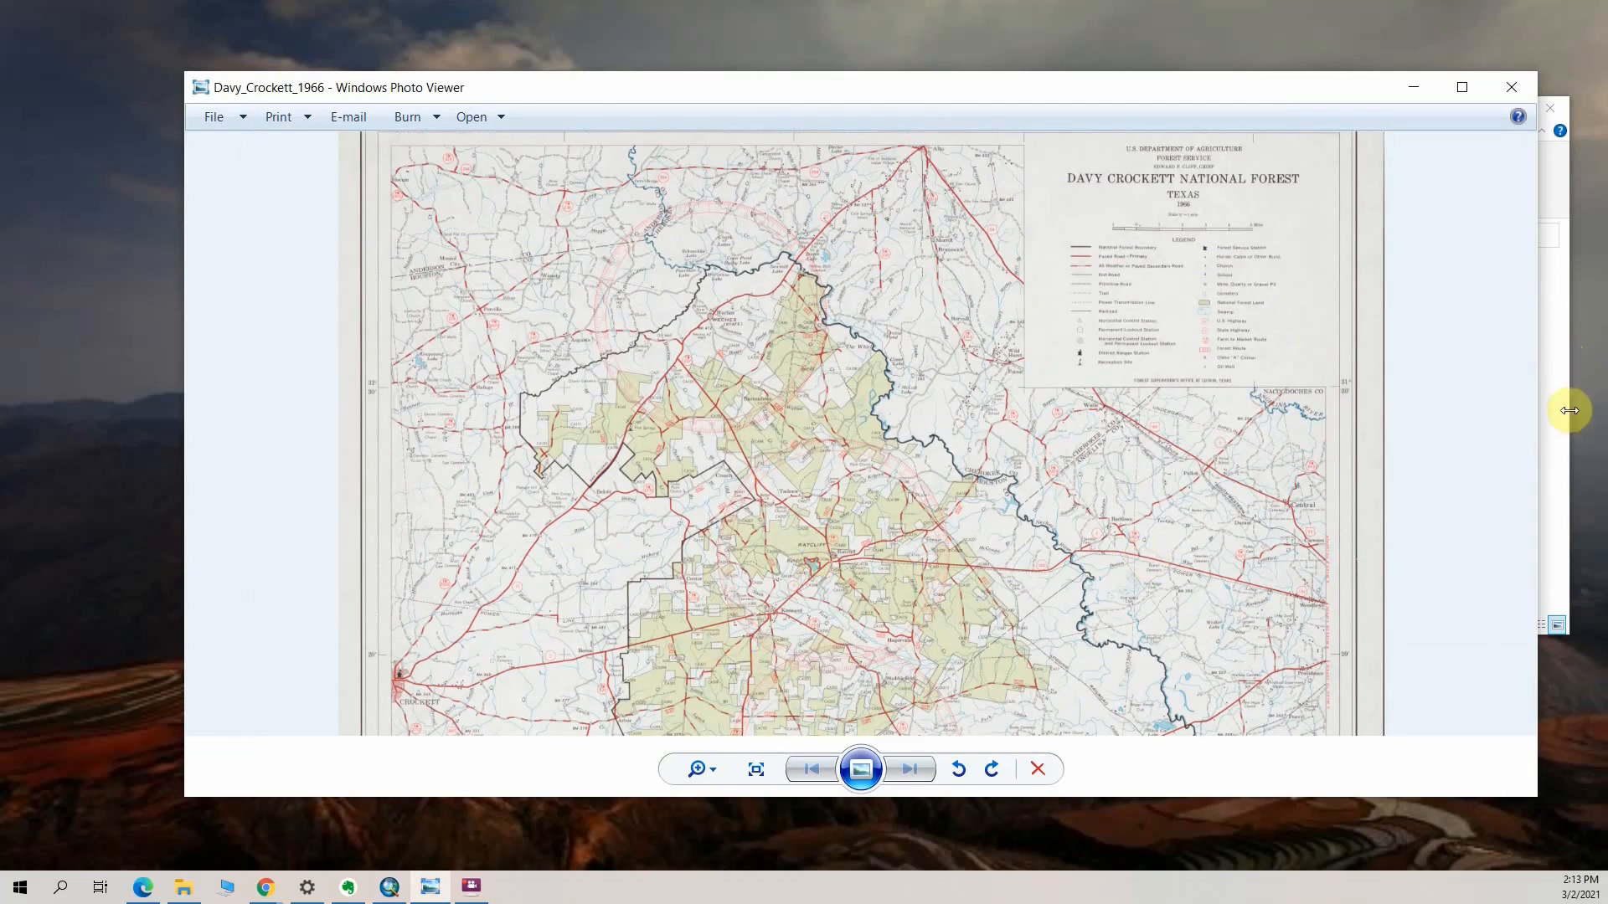
Switch to ArcMap, zoom the basemap to the area around Crockett, Texas, and minimize the photo viewer window
click(390, 886)
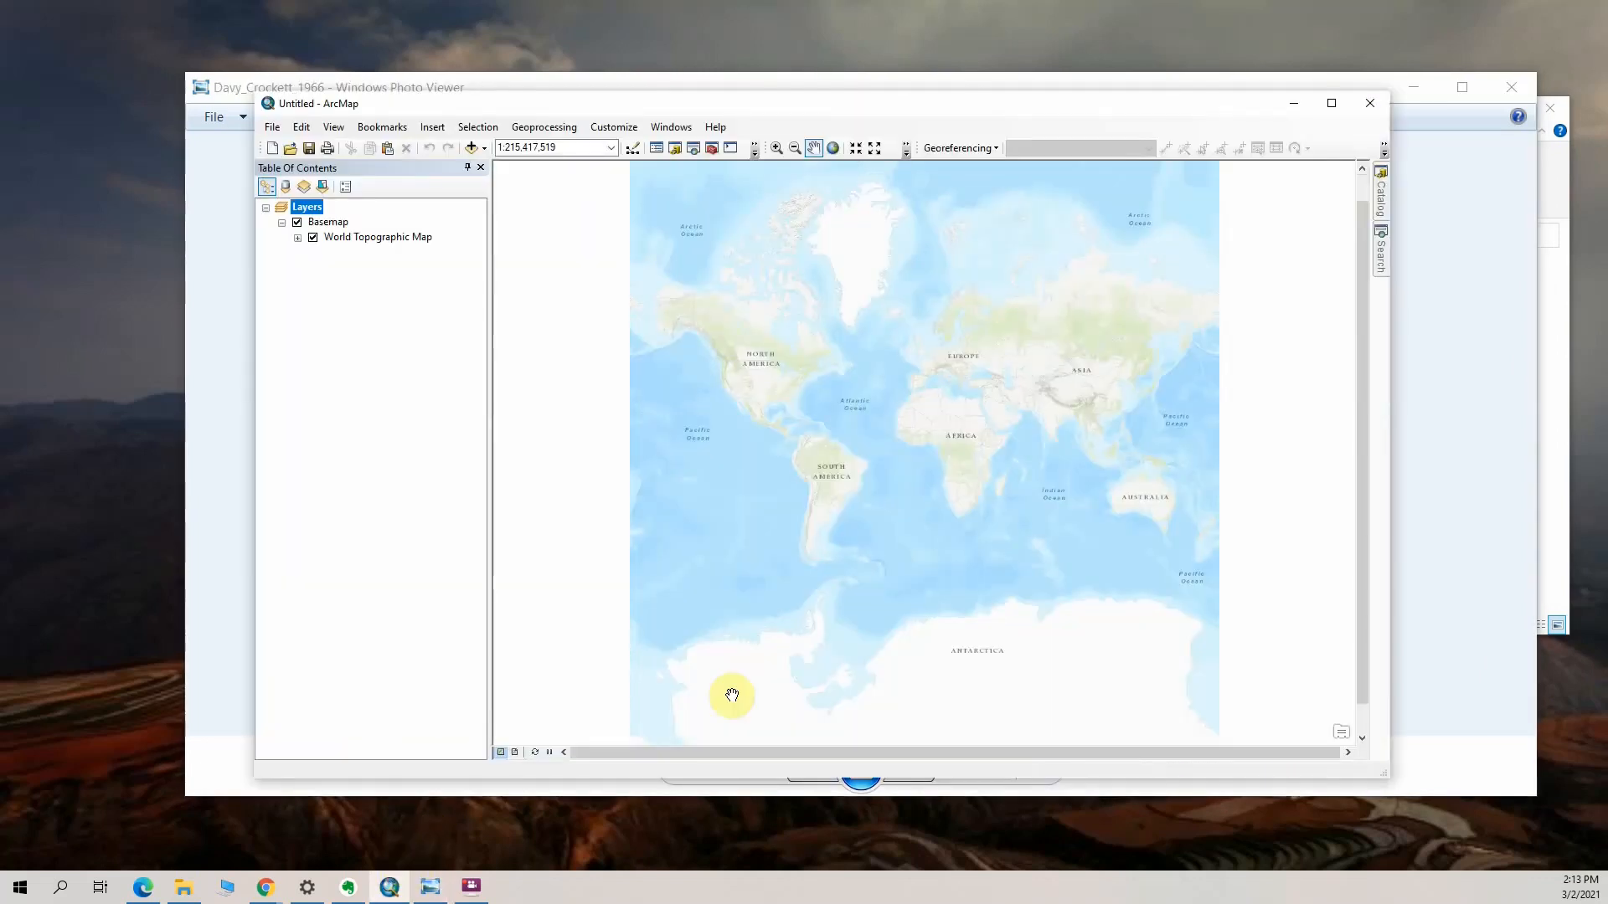
click(778, 149)
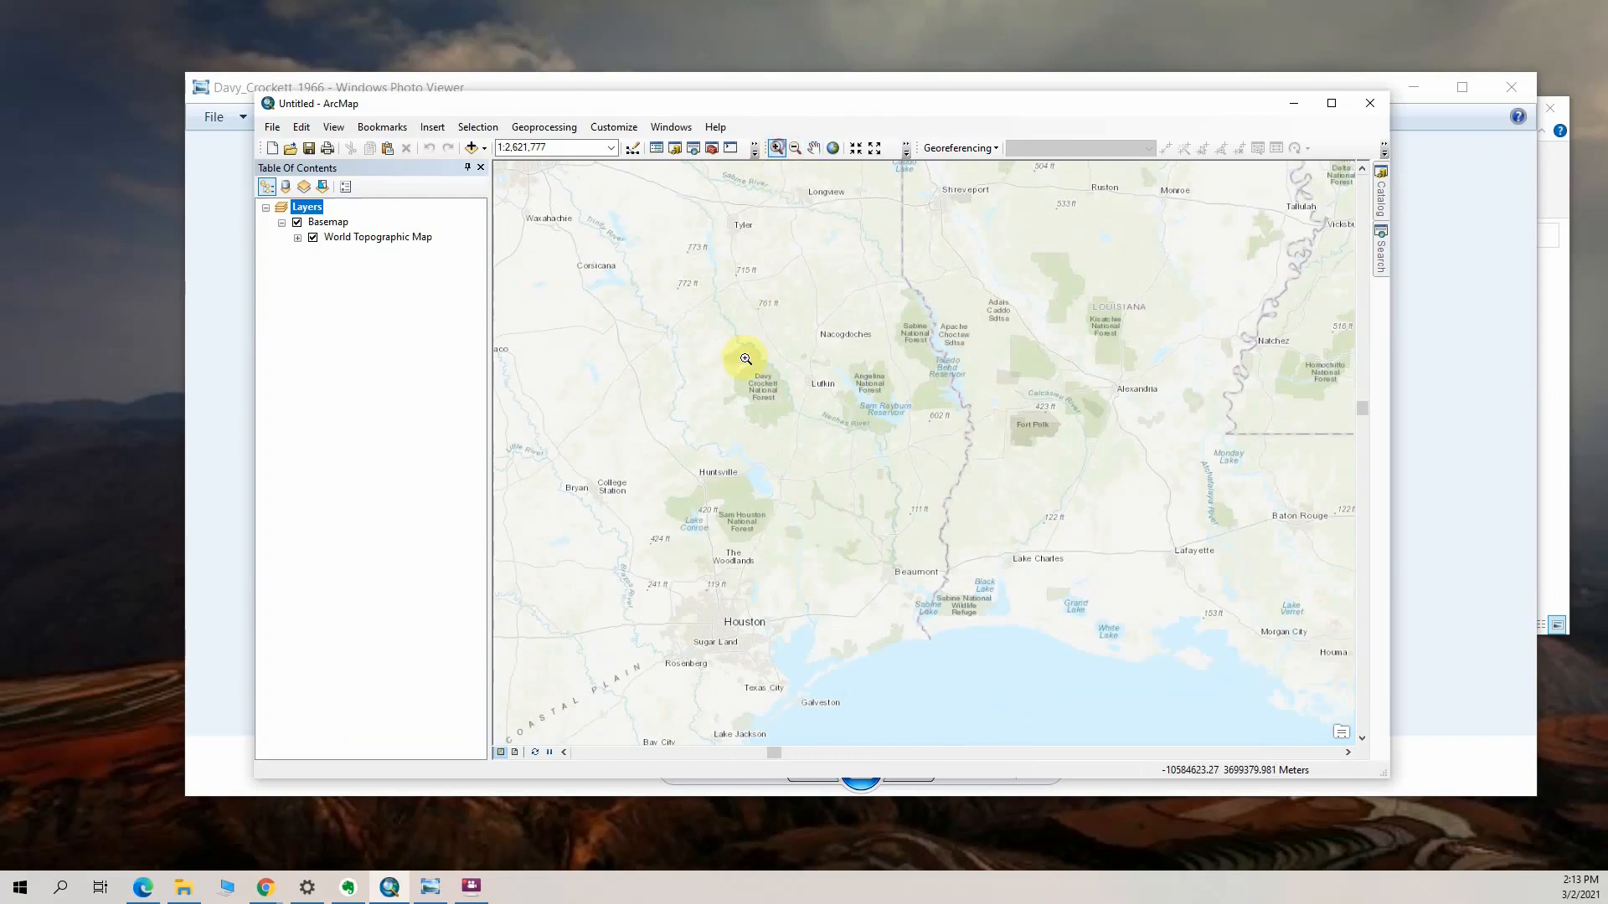
click(629, 314)
drag(675, 352, 856, 478)
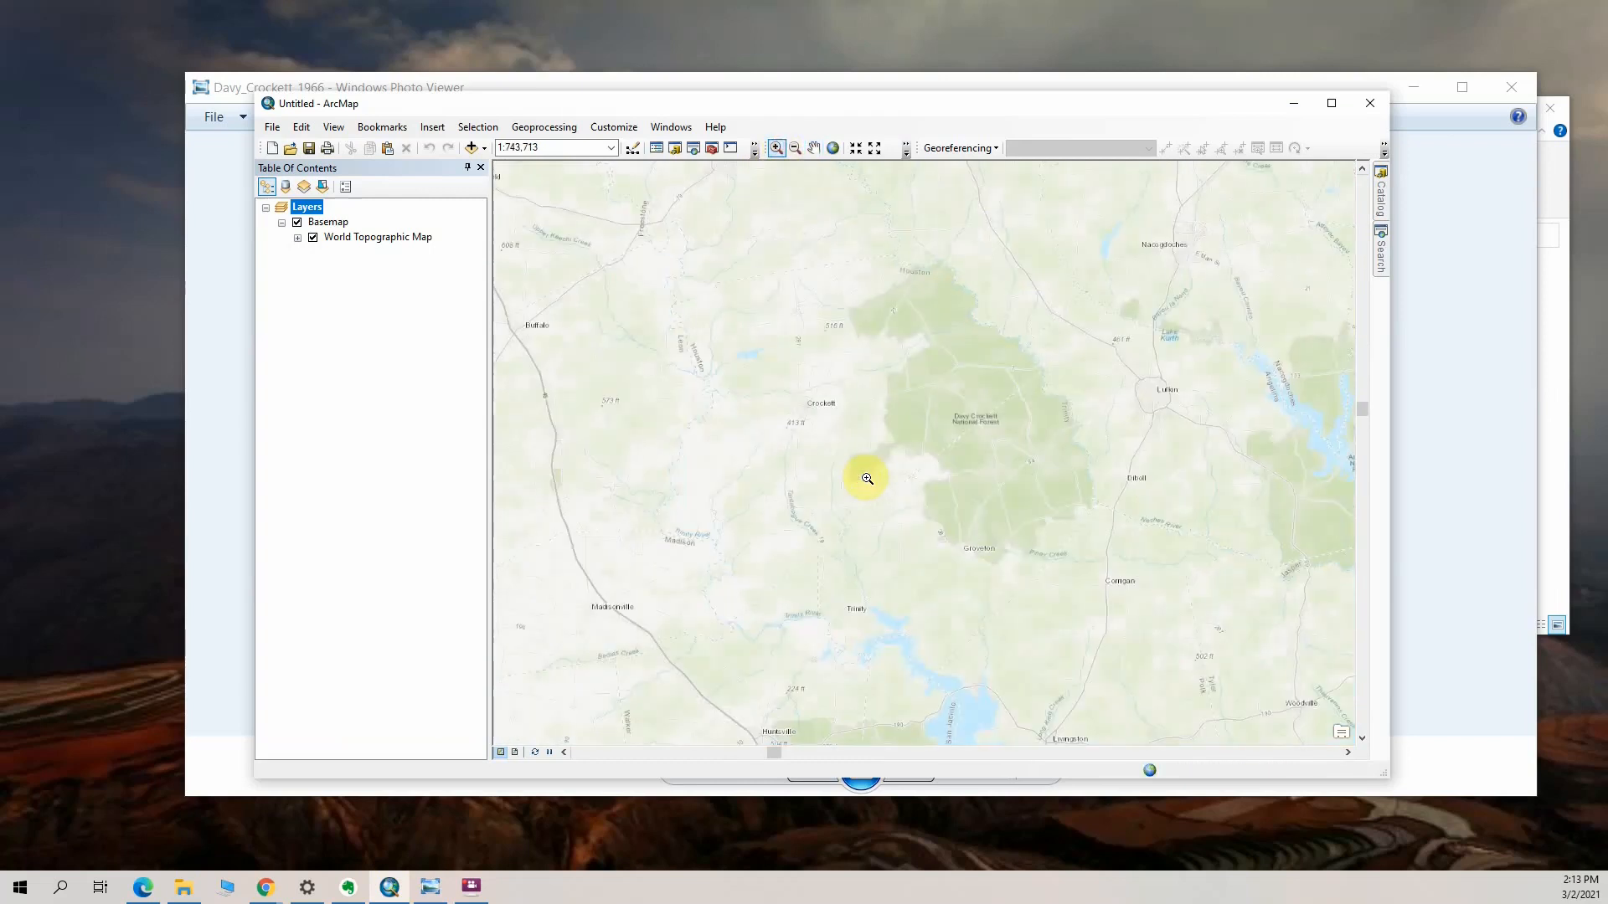
drag(782, 358, 952, 483)
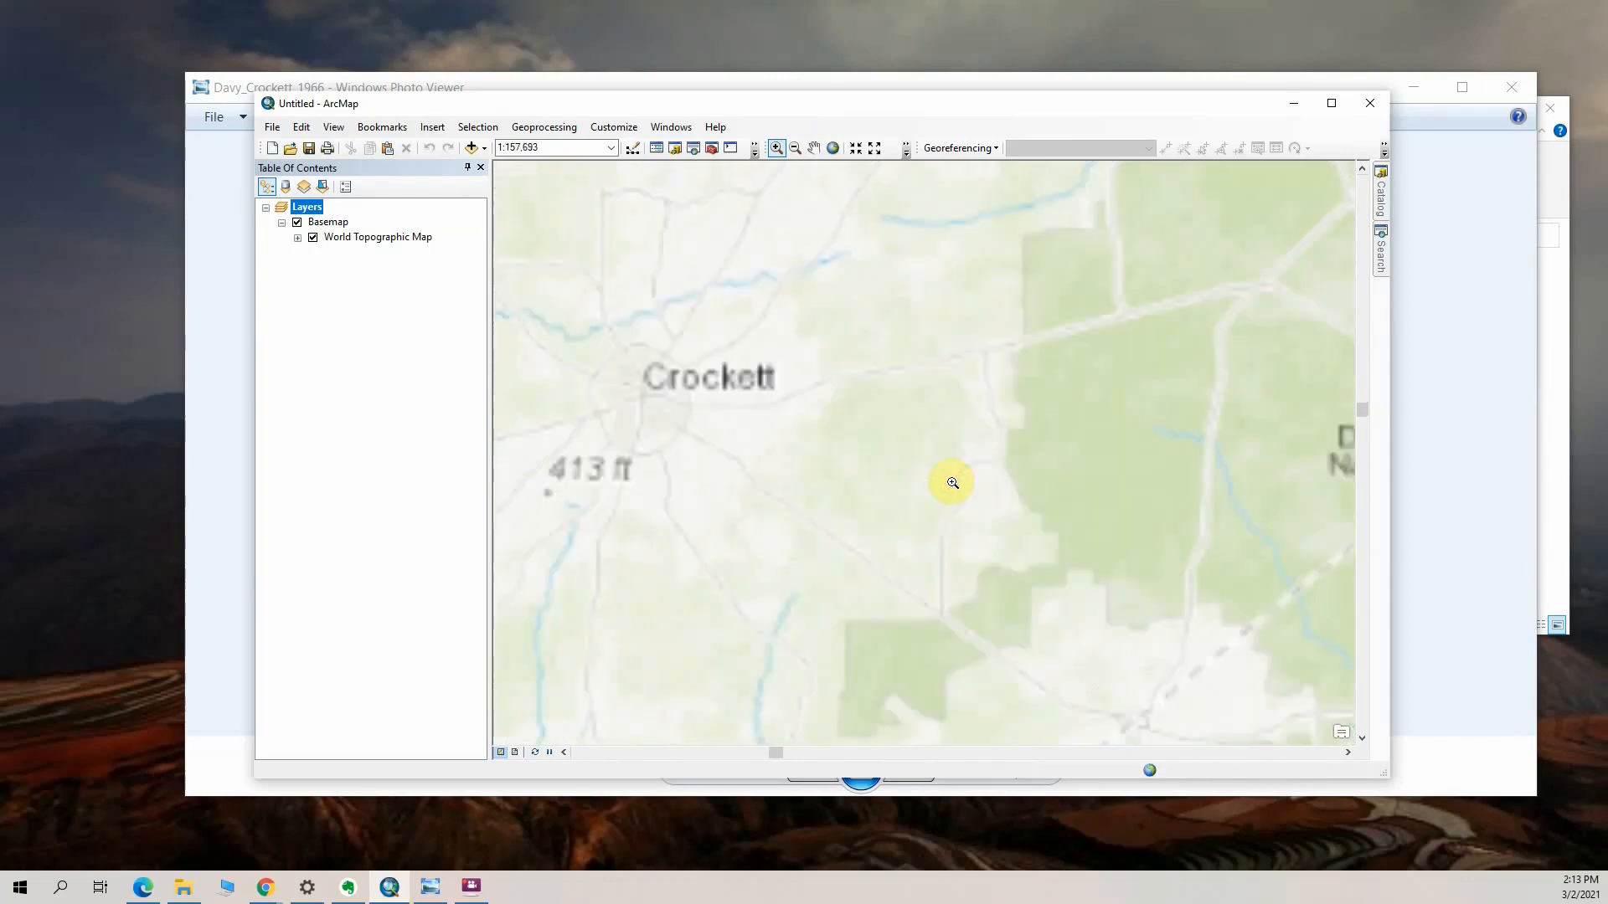
click(1431, 124)
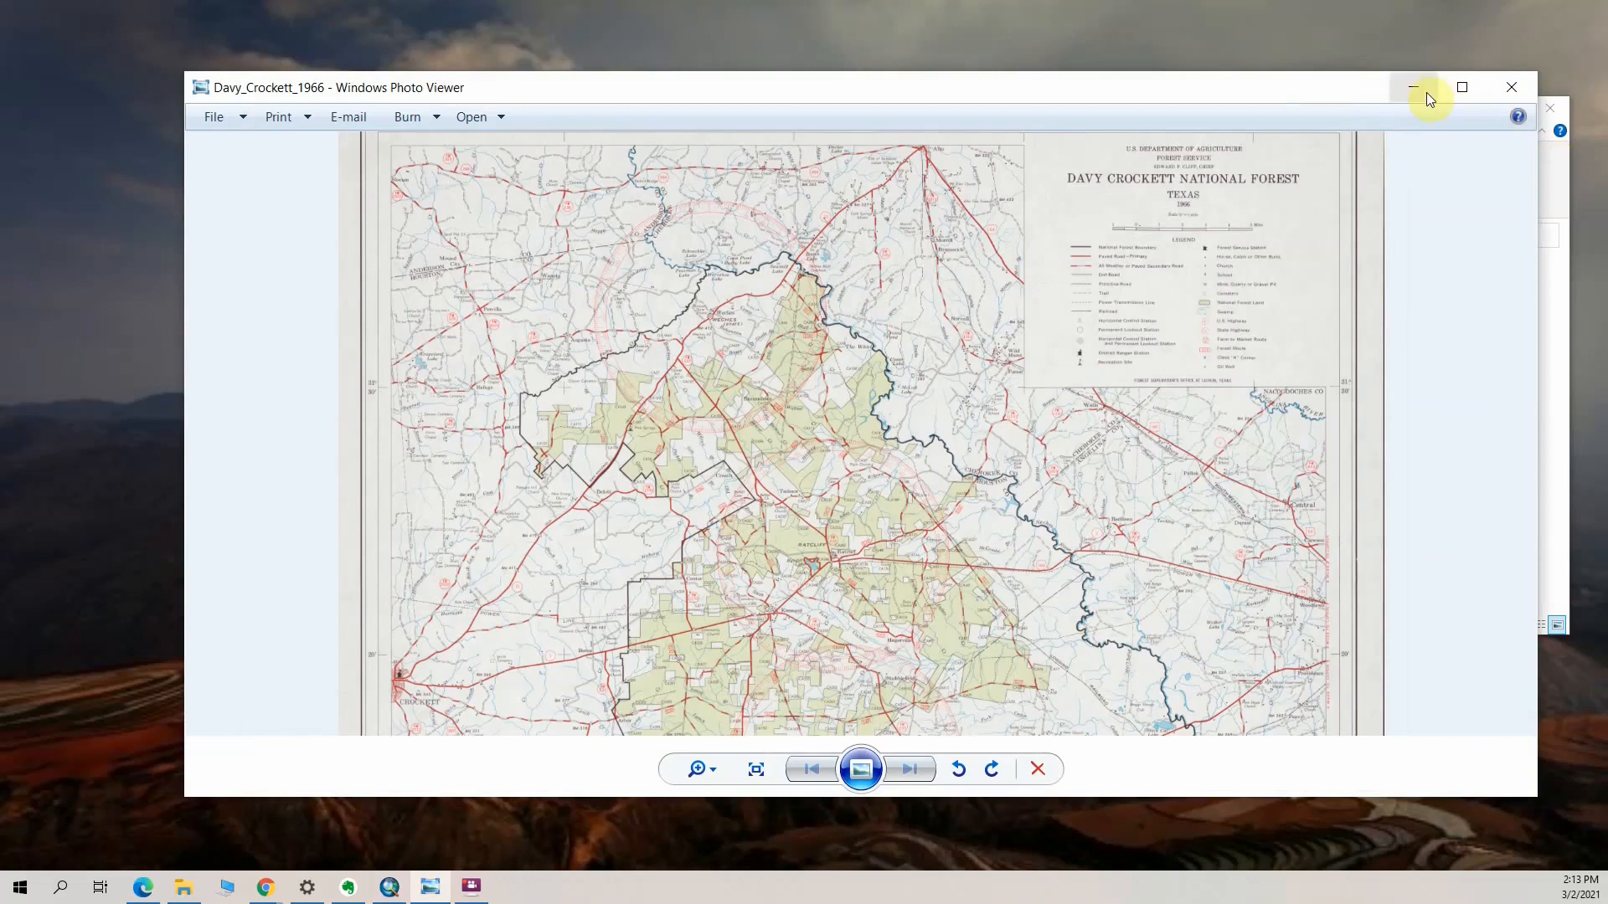
click(1425, 92)
Add Davy_Crockett_1966.tif to the map, build its pyramids with the default settings and acknowledge the missing spatial reference
click(485, 154)
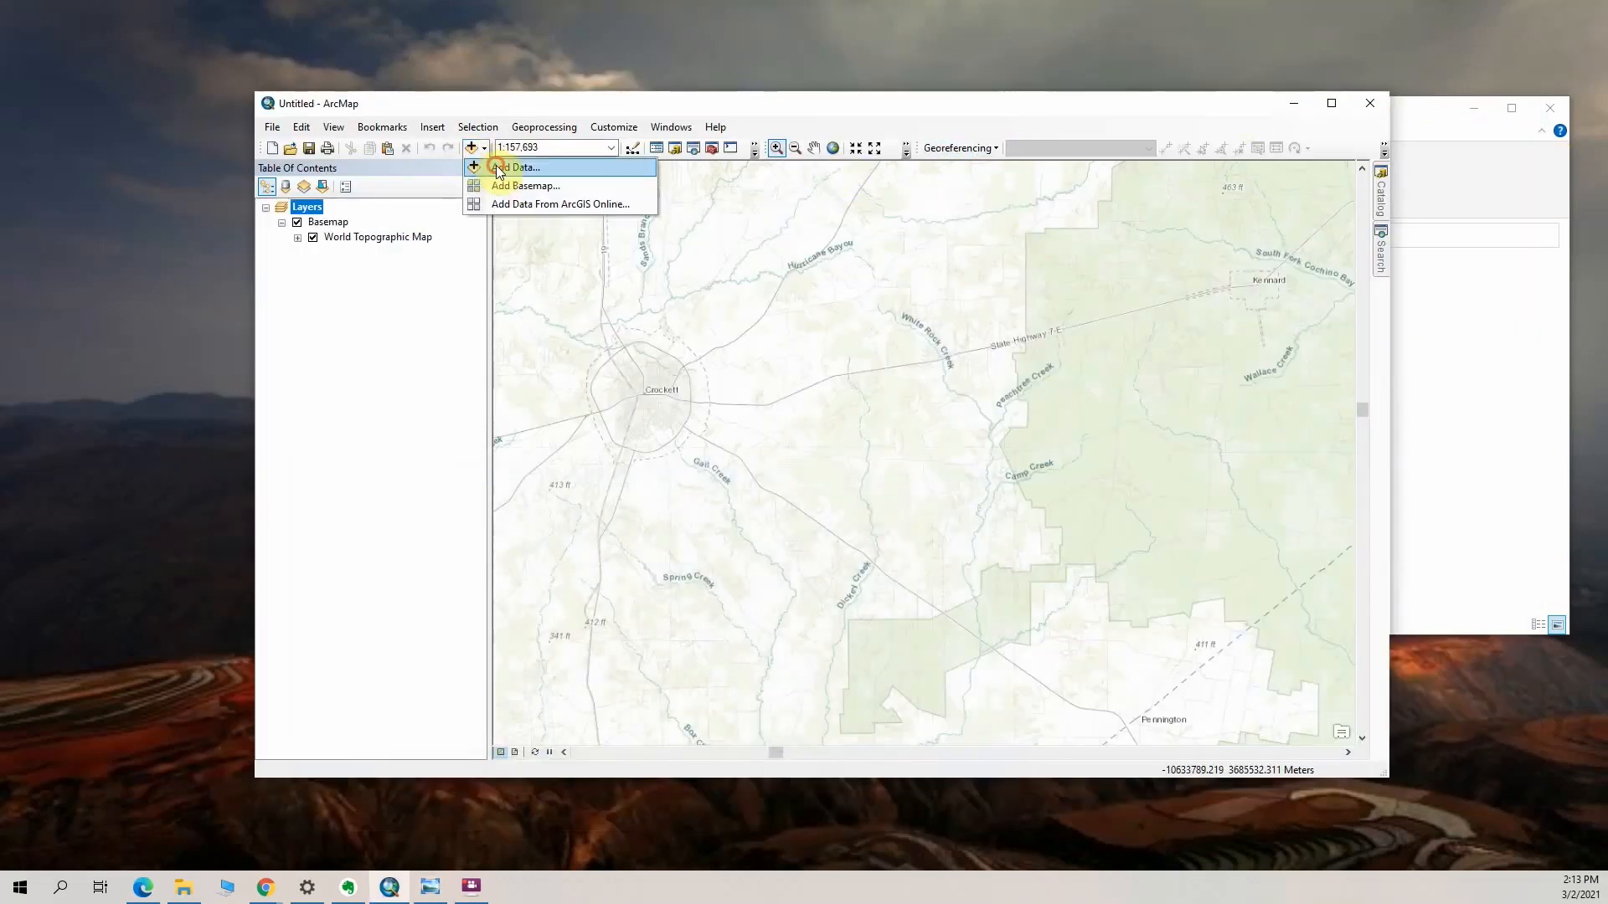
click(500, 169)
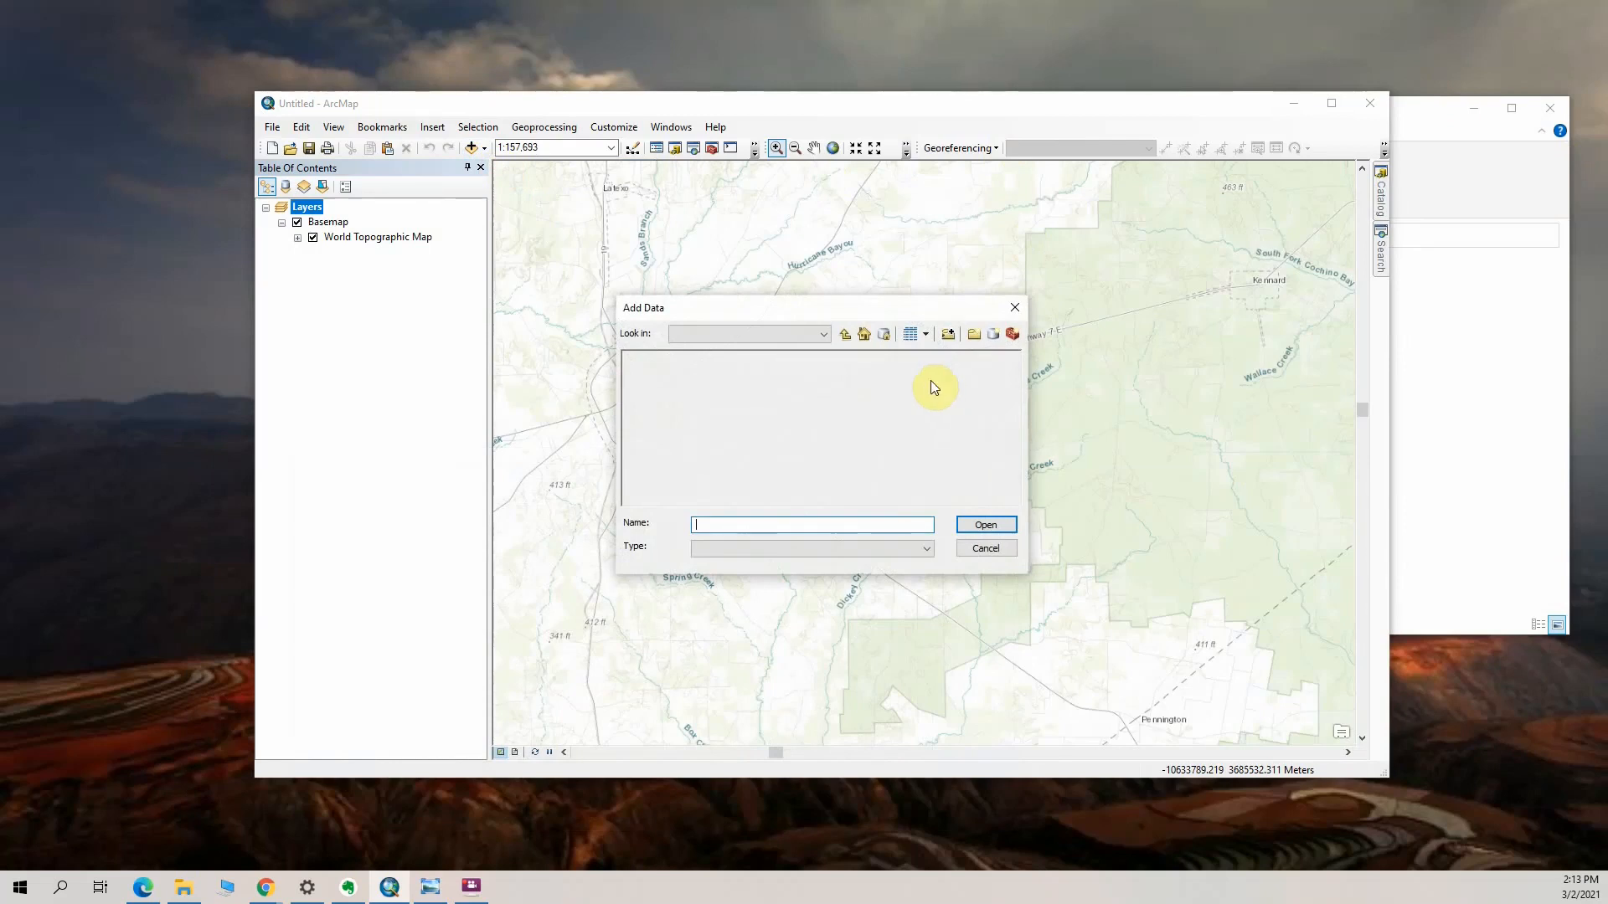
click(685, 356)
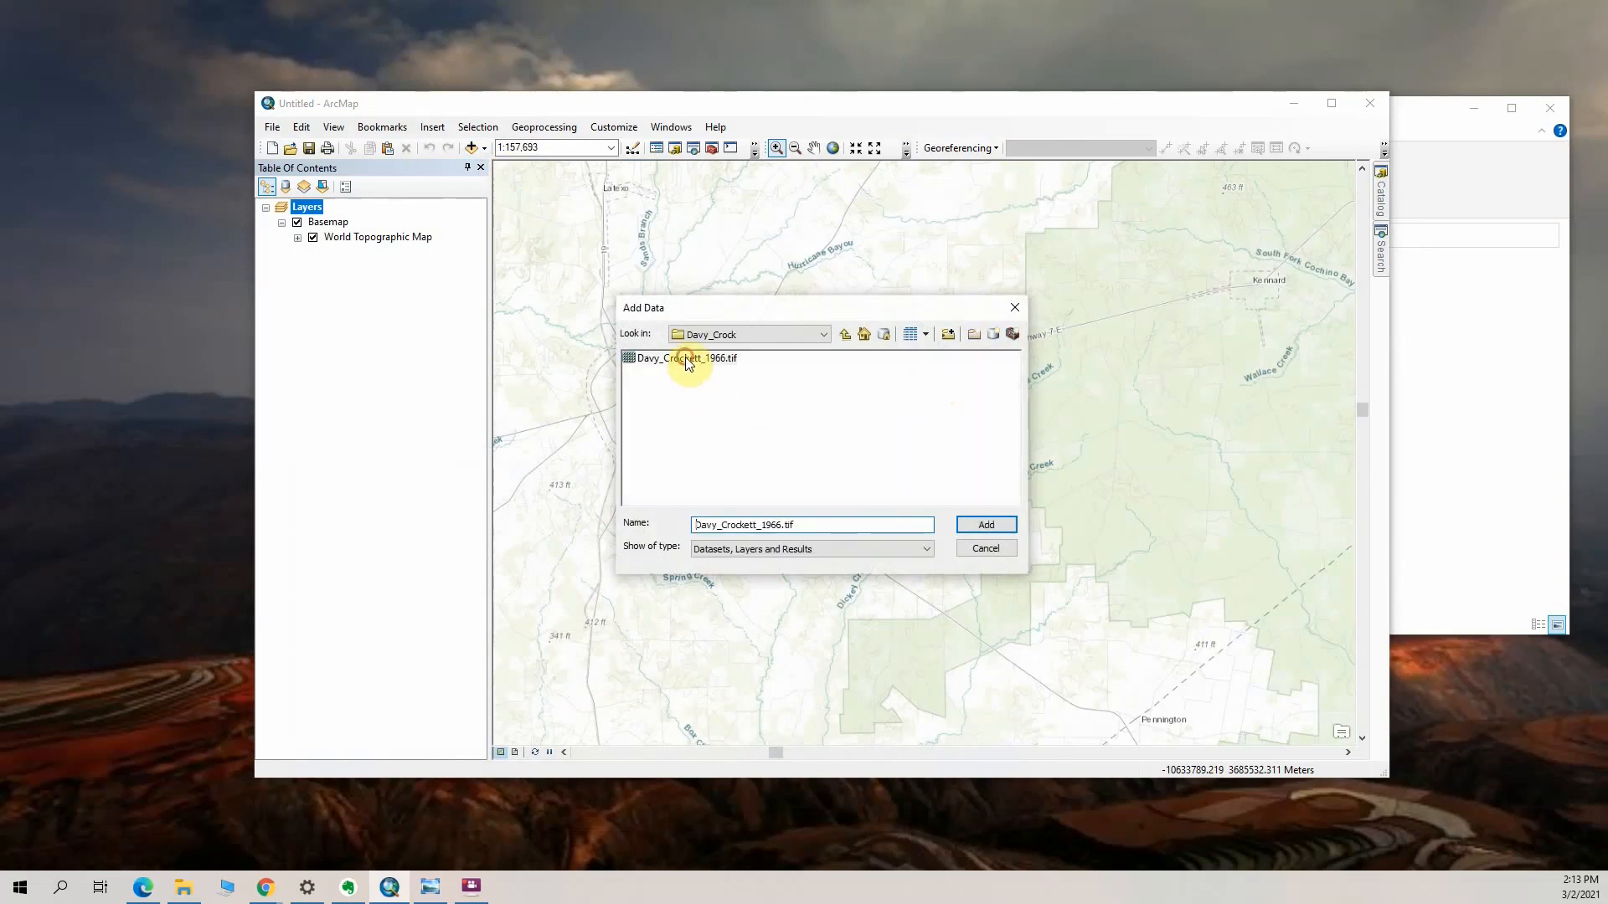
click(986, 526)
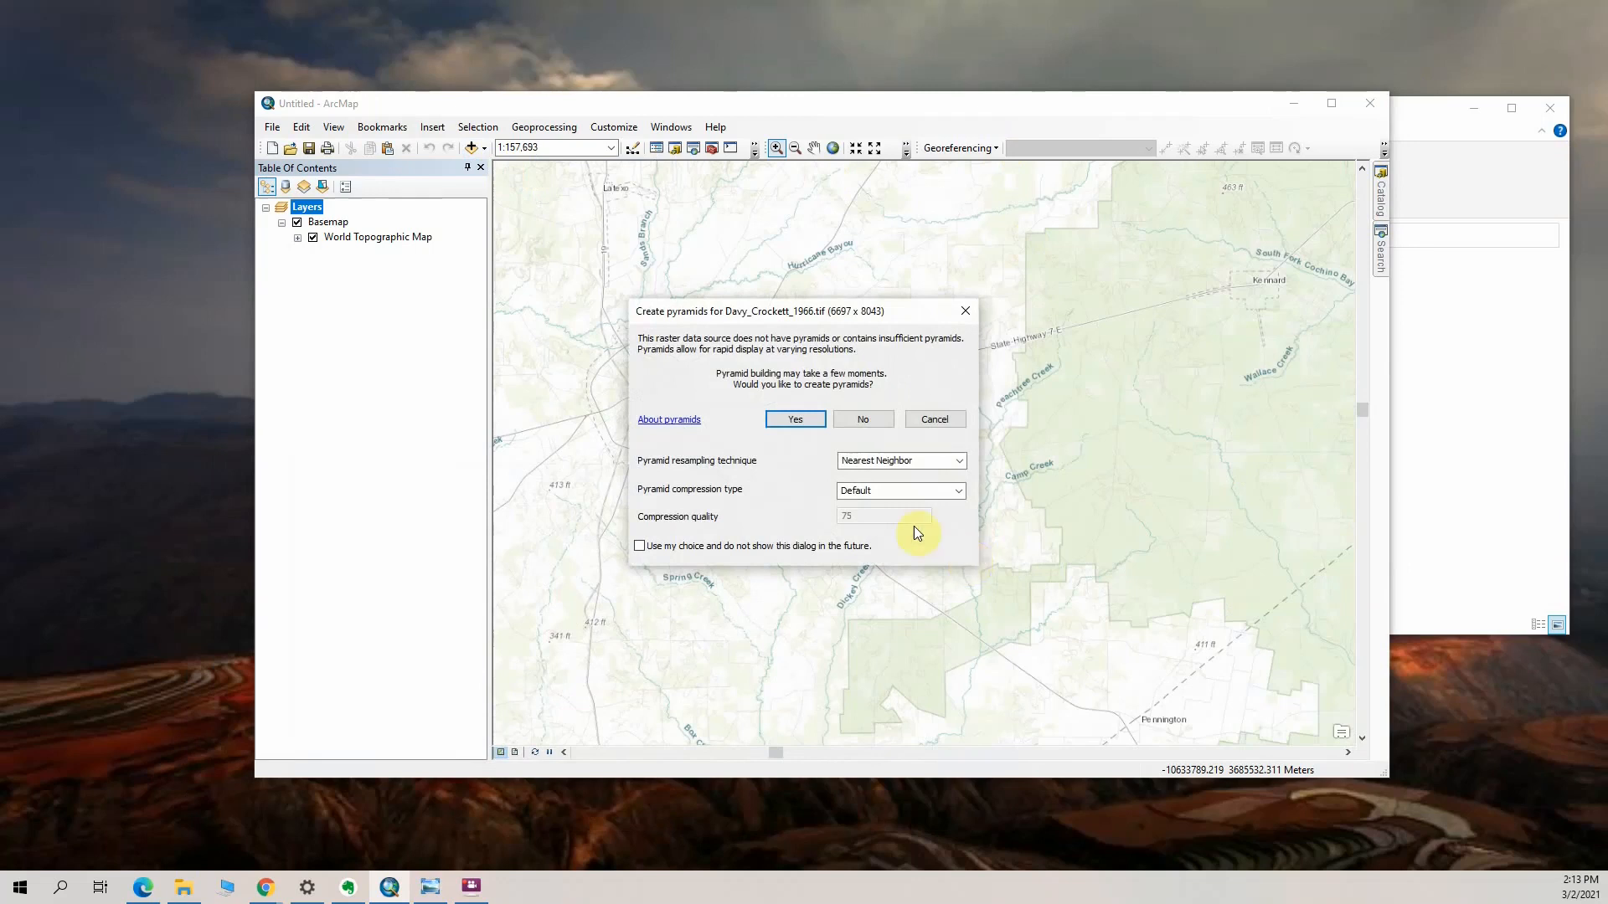
click(796, 421)
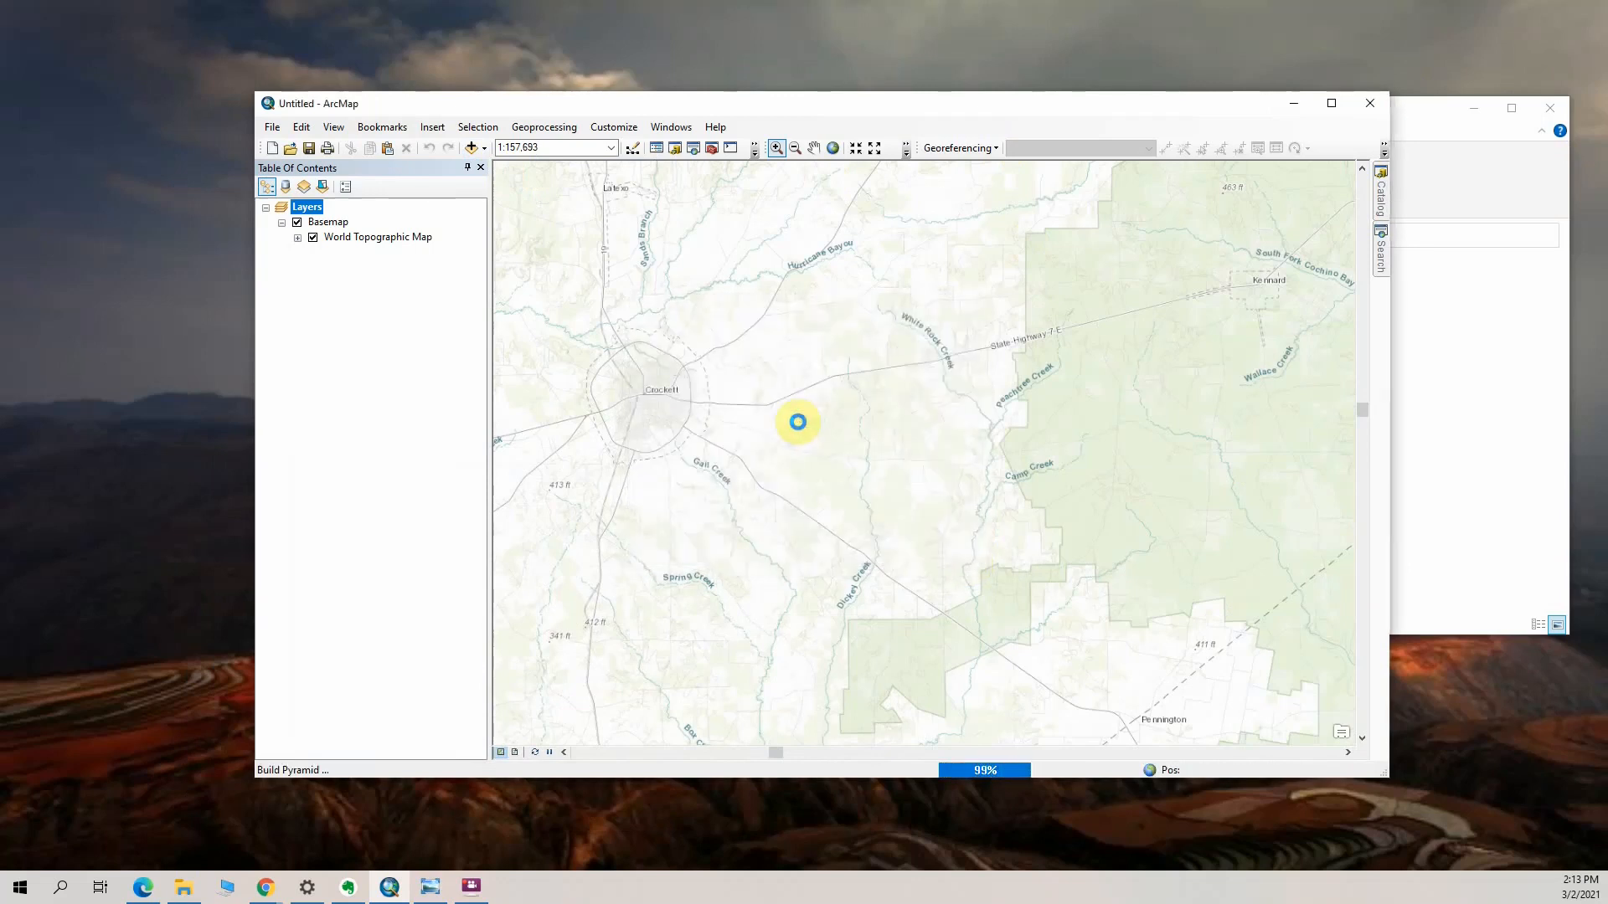
drag(803, 413, 685, 399)
click(820, 461)
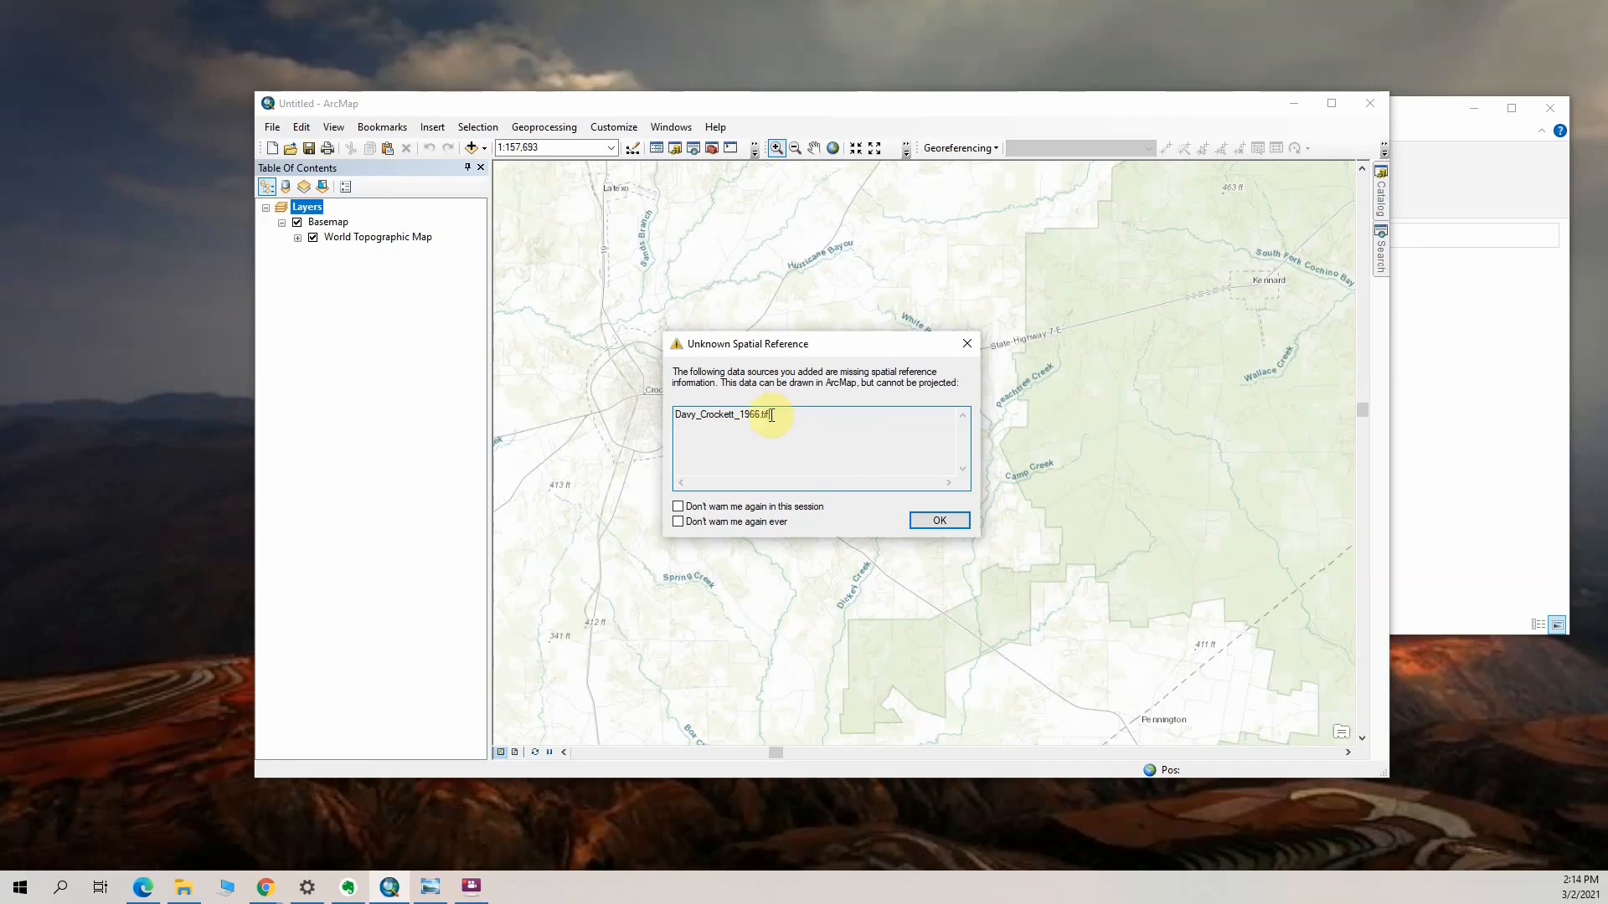
drag(774, 414, 685, 412)
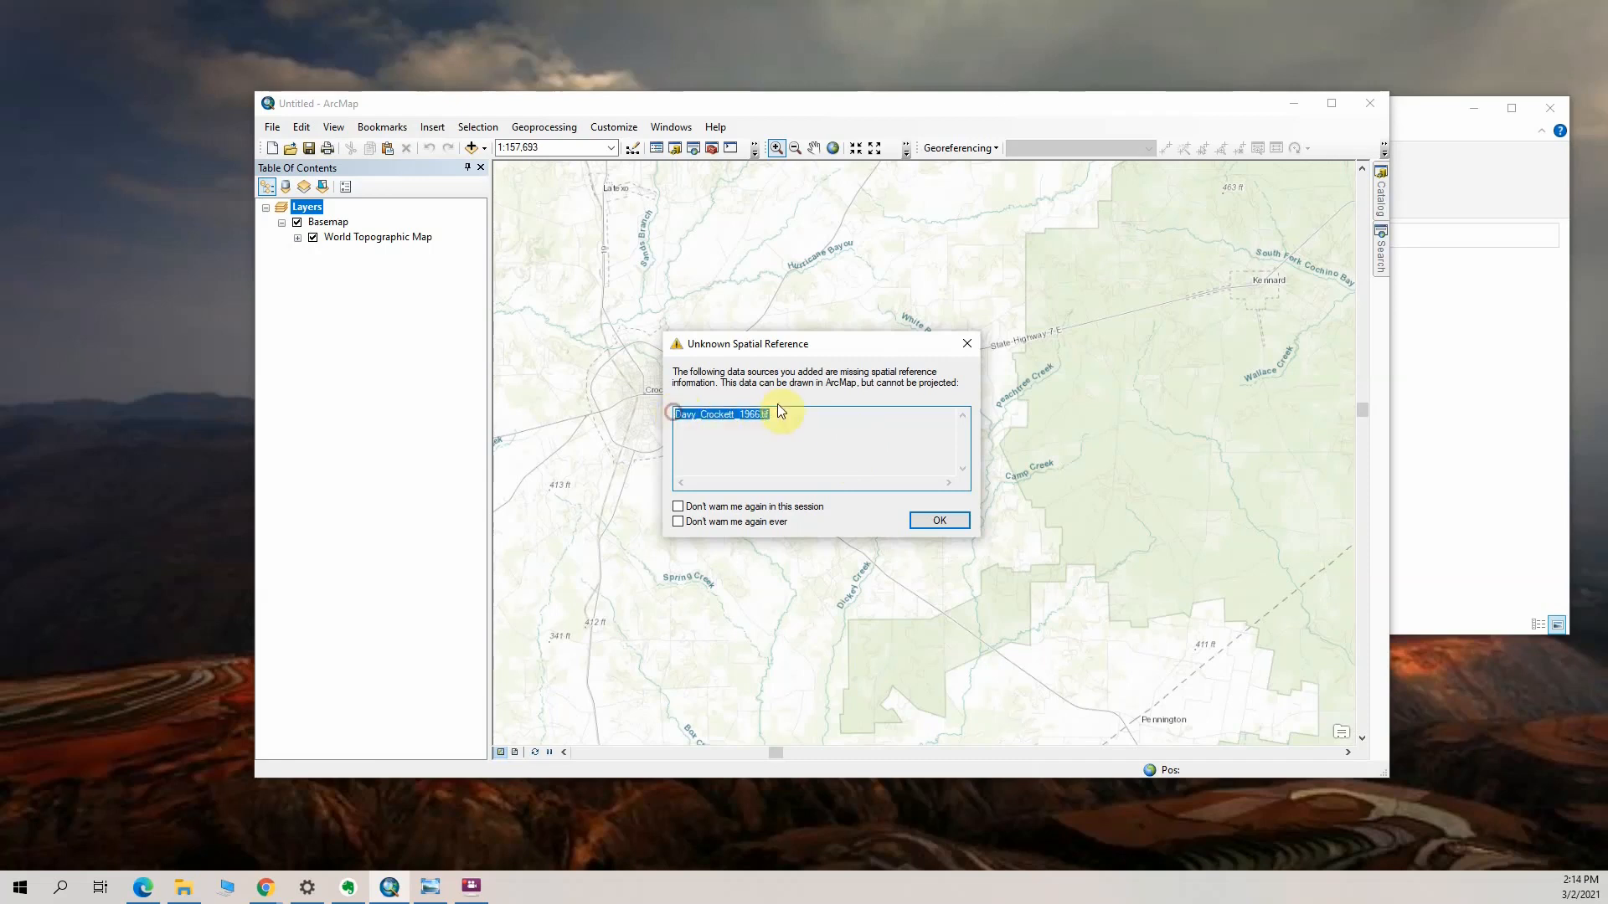
click(792, 437)
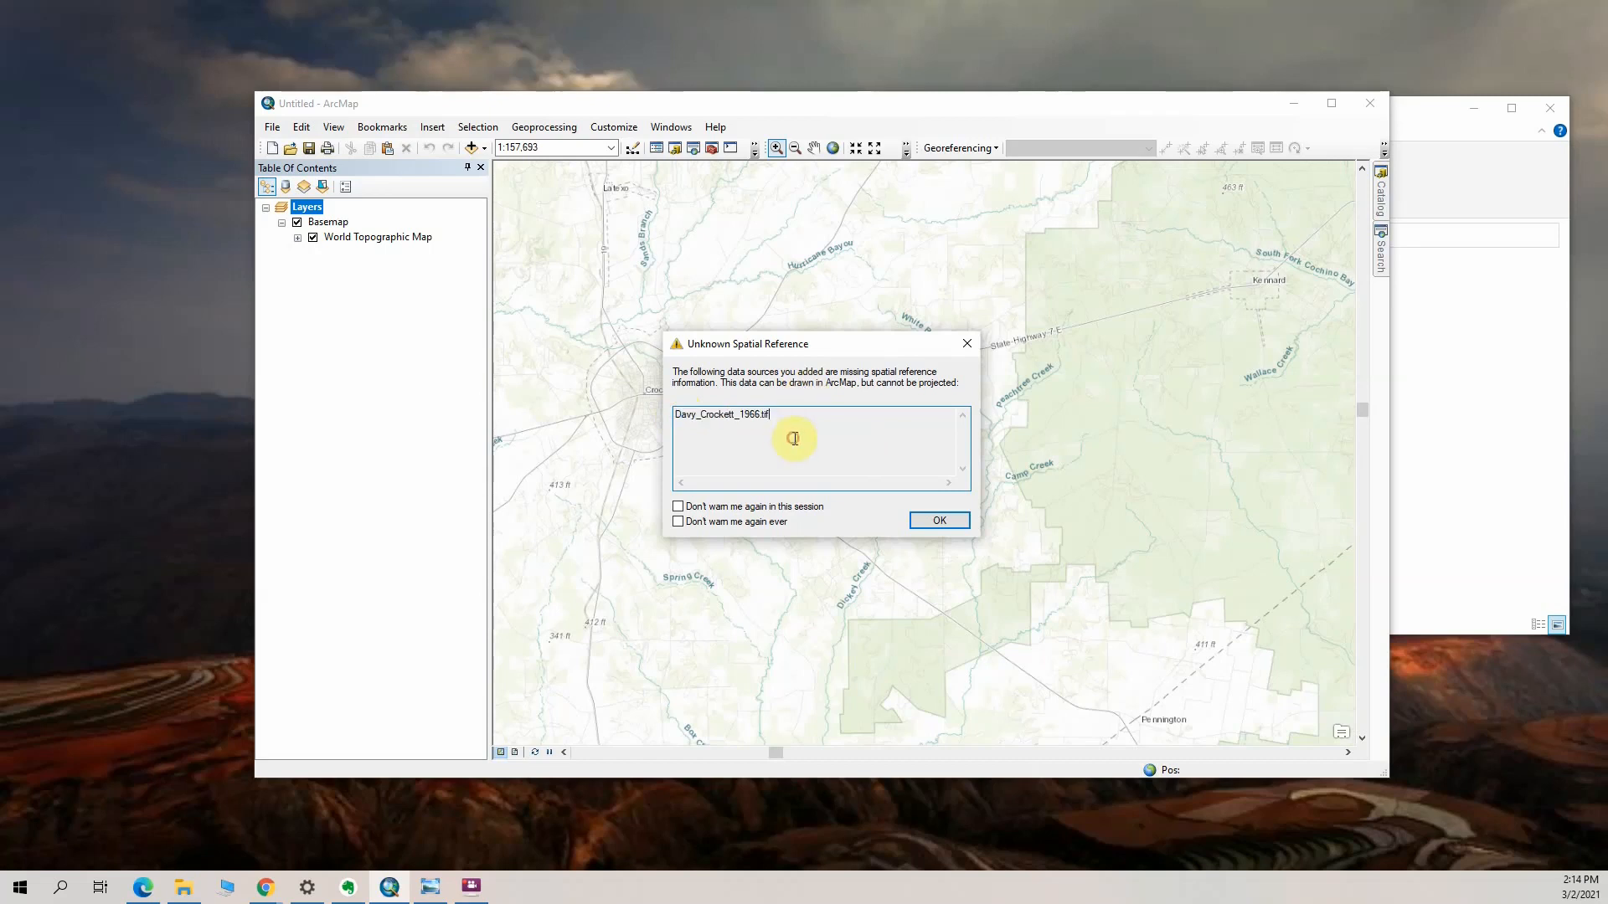
click(939, 521)
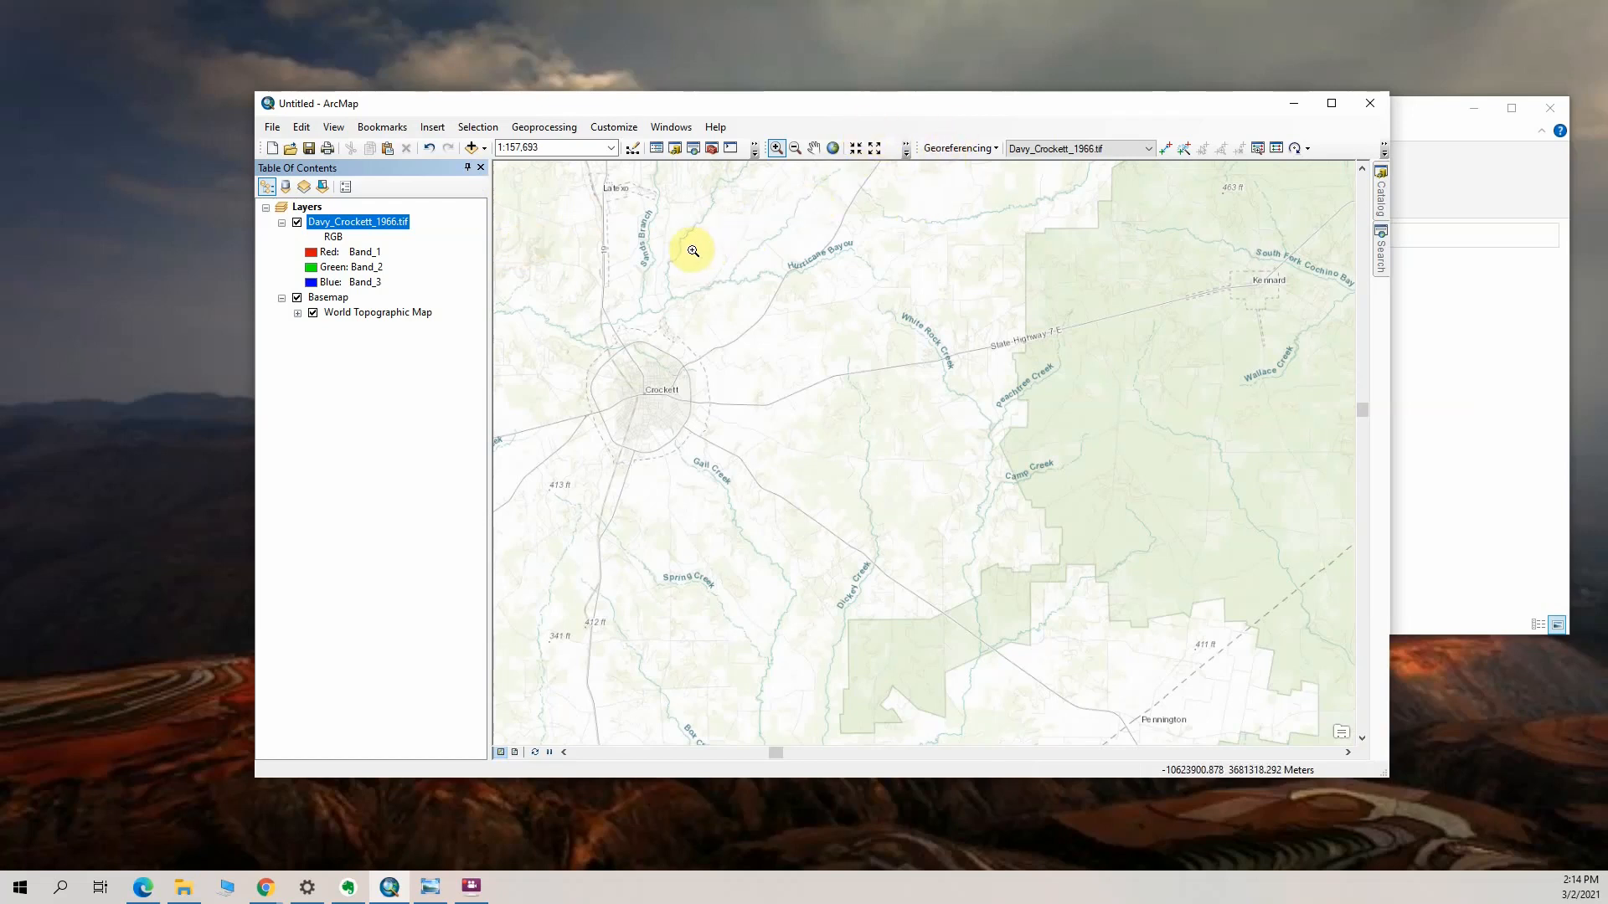
Fit the Davy_Crockett_1966.tif raster to the current display extent and set its layer transparency to 55%
click(959, 148)
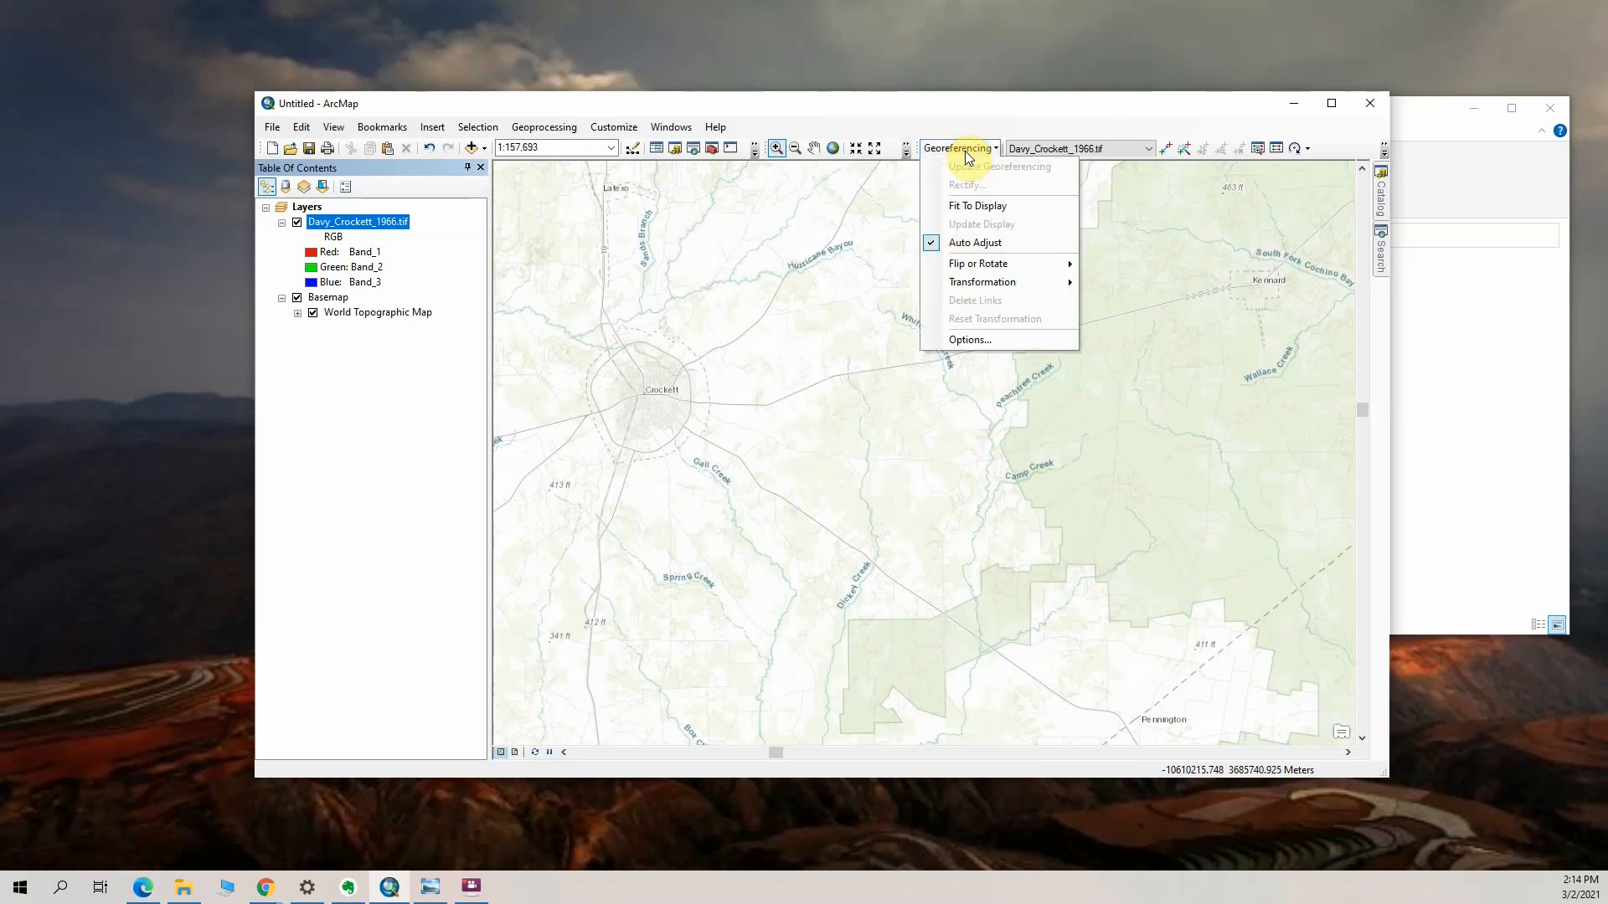
click(974, 209)
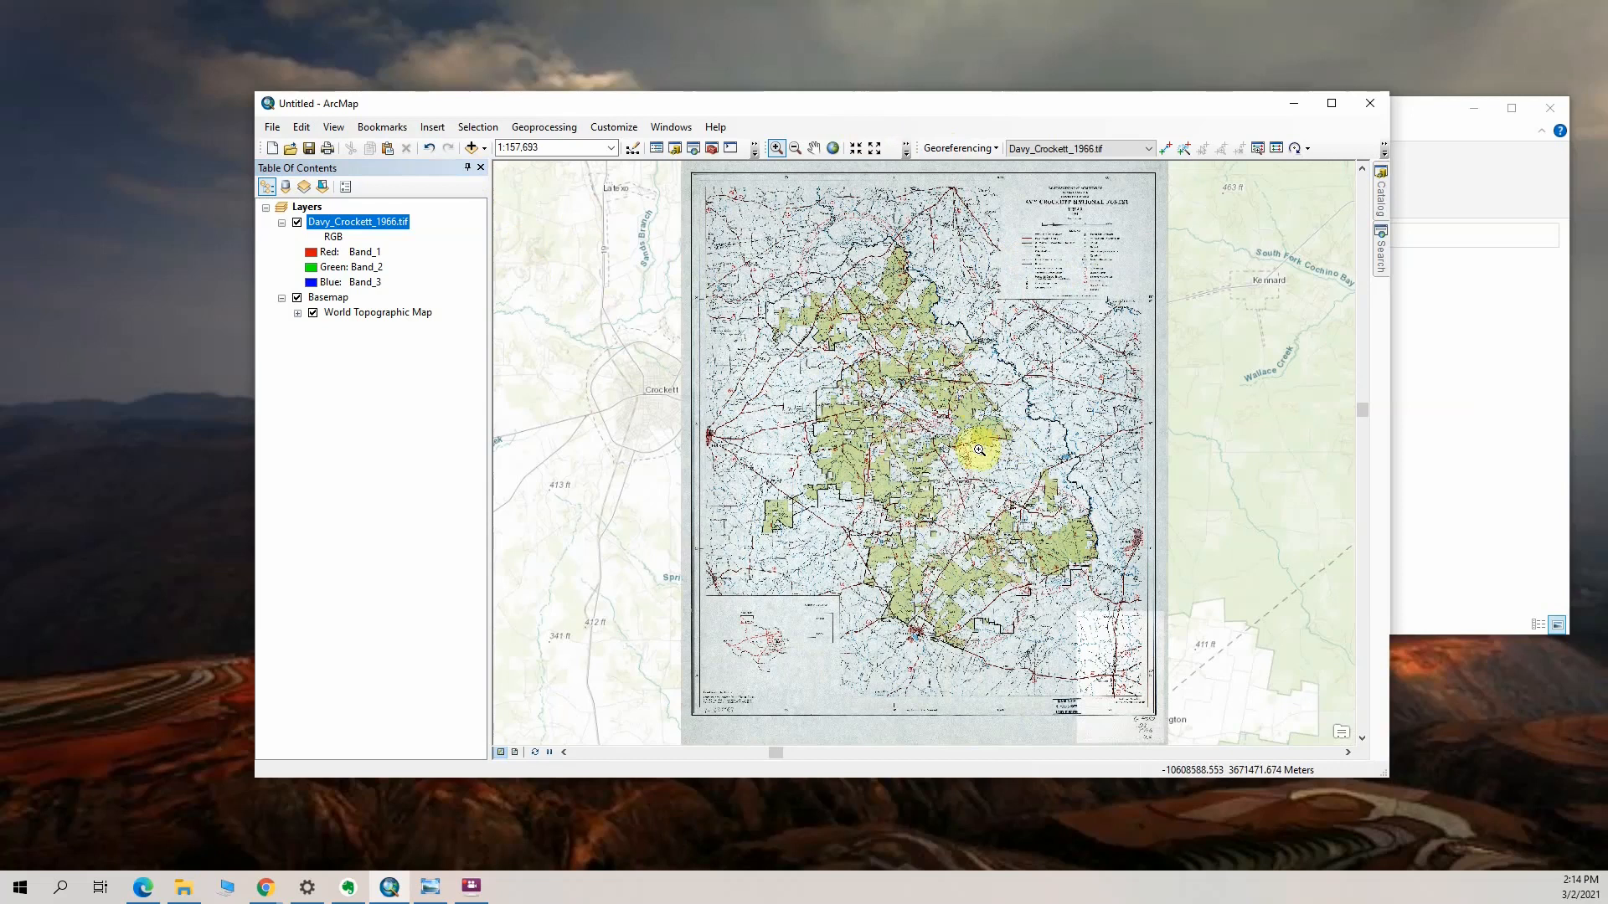
click(379, 225)
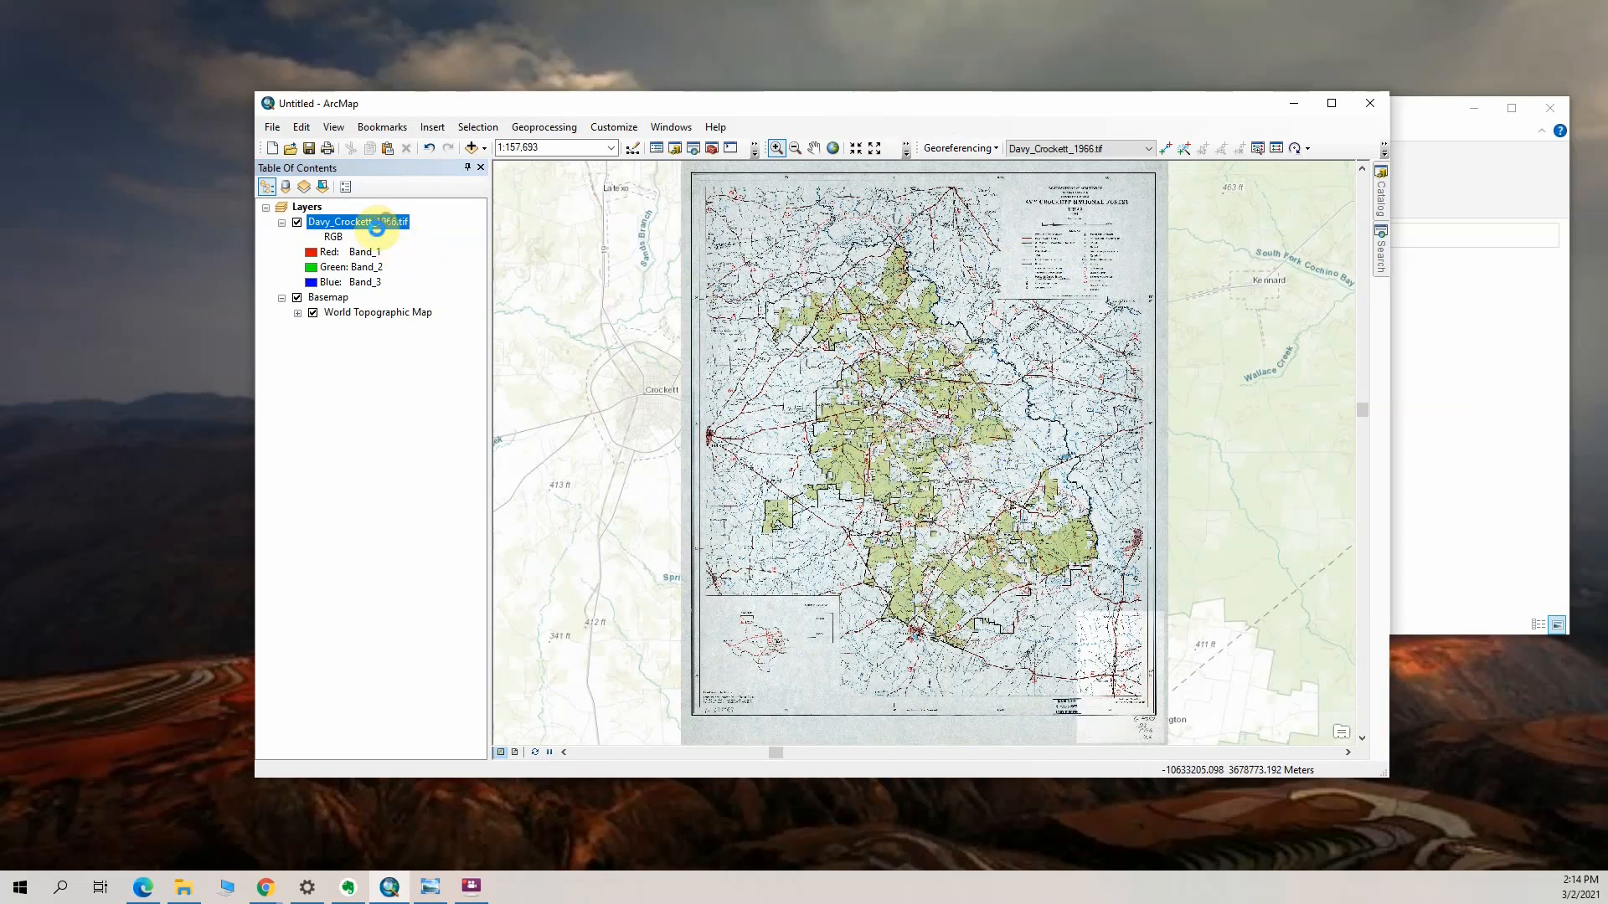
right_click(379, 224)
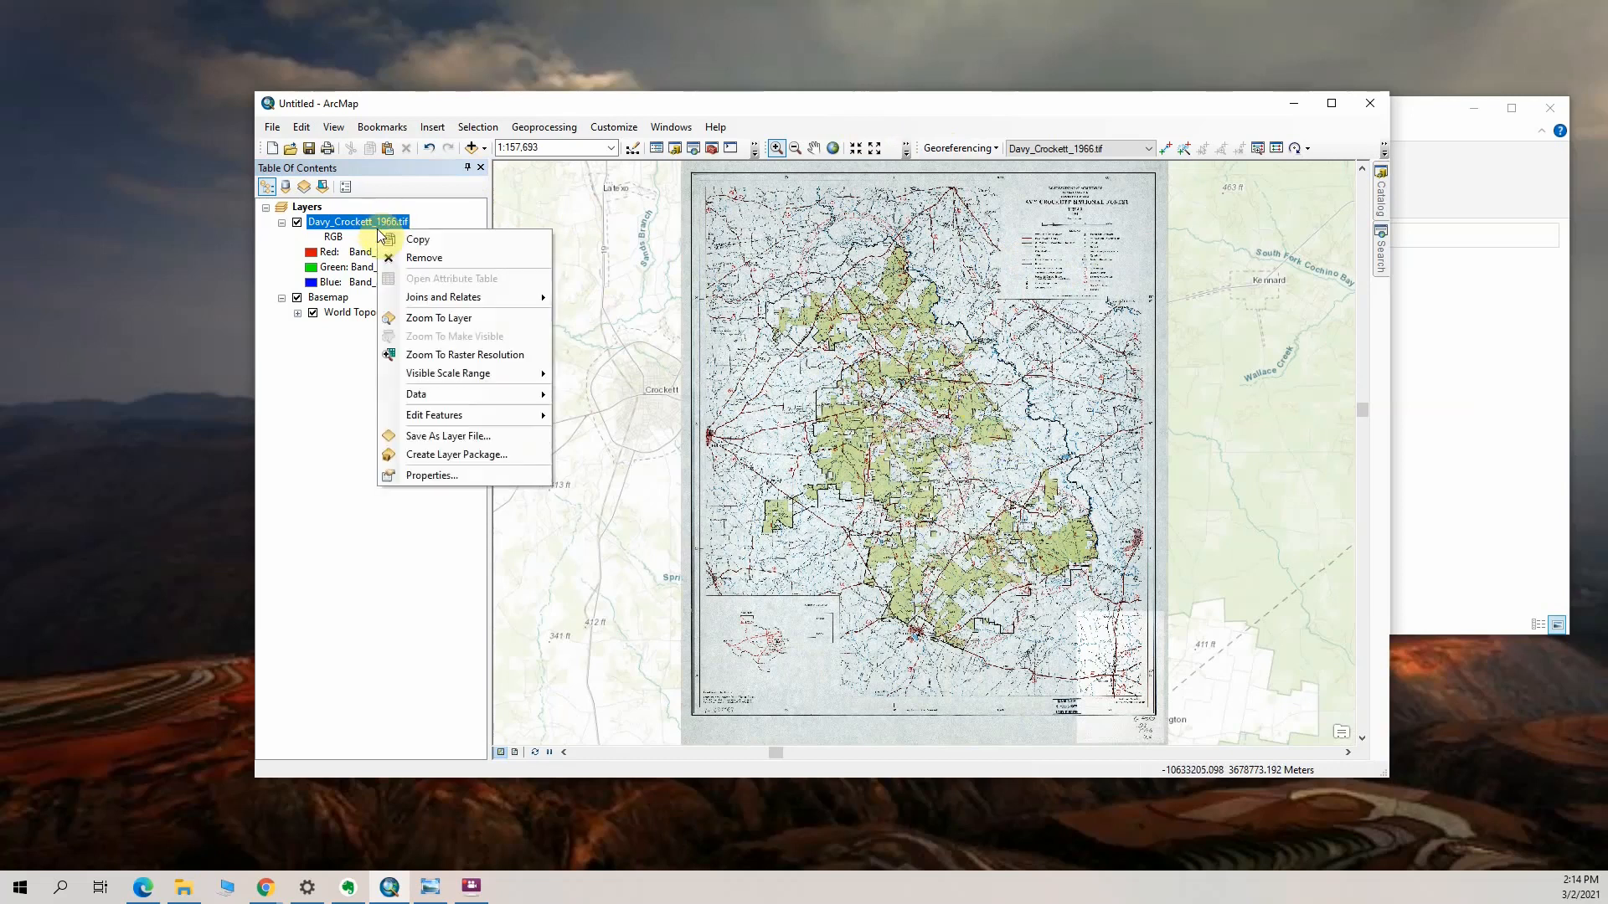
click(437, 475)
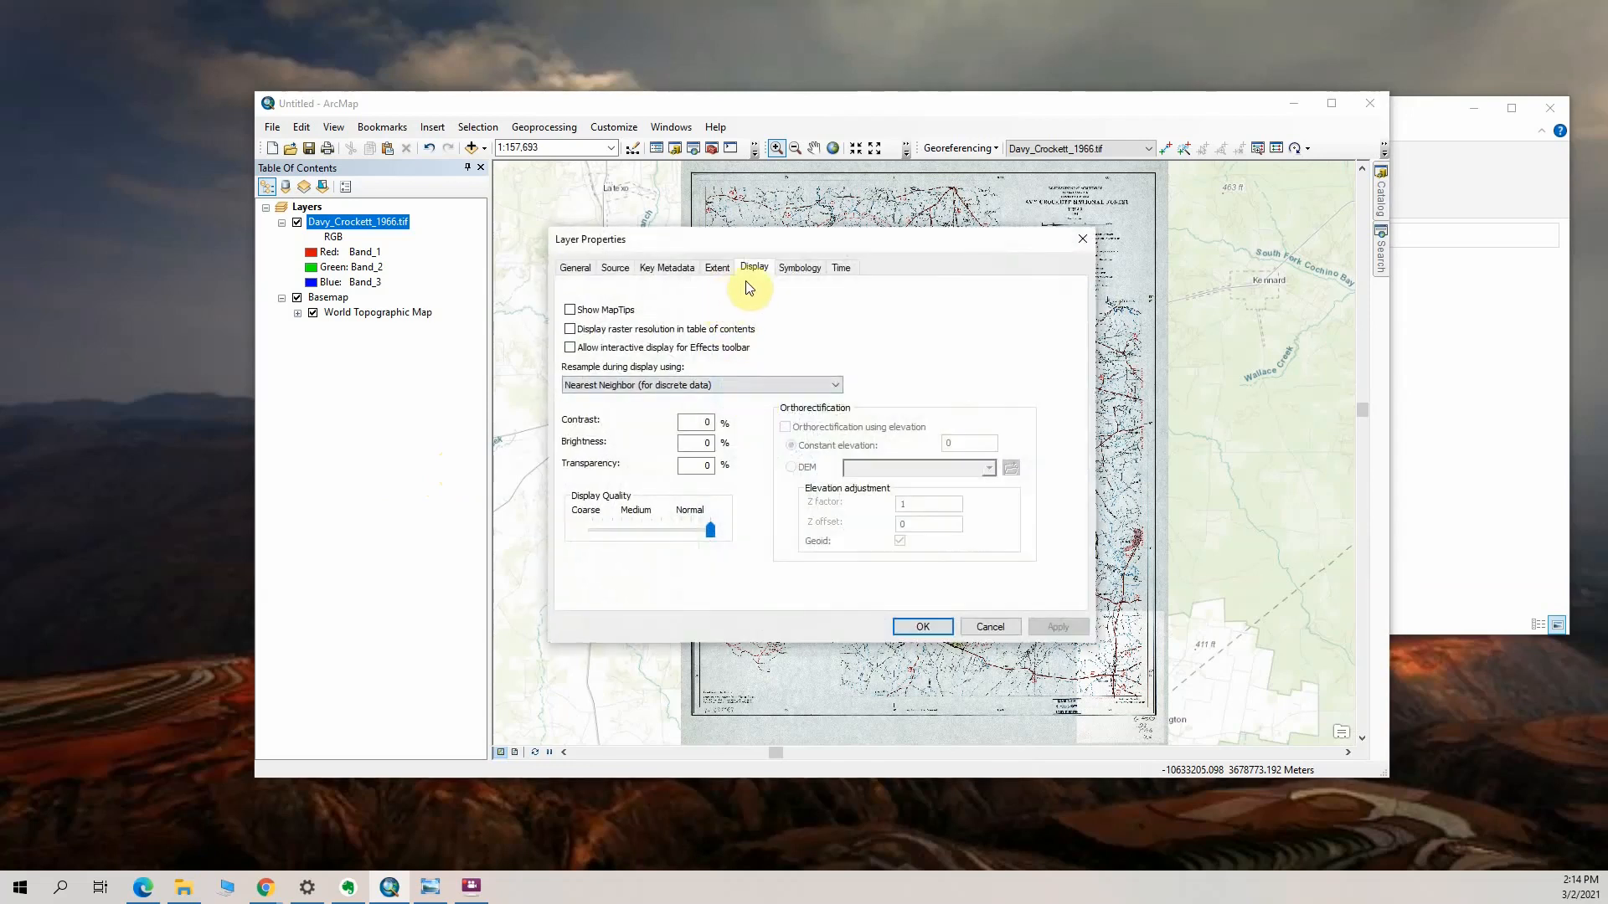
click(707, 466)
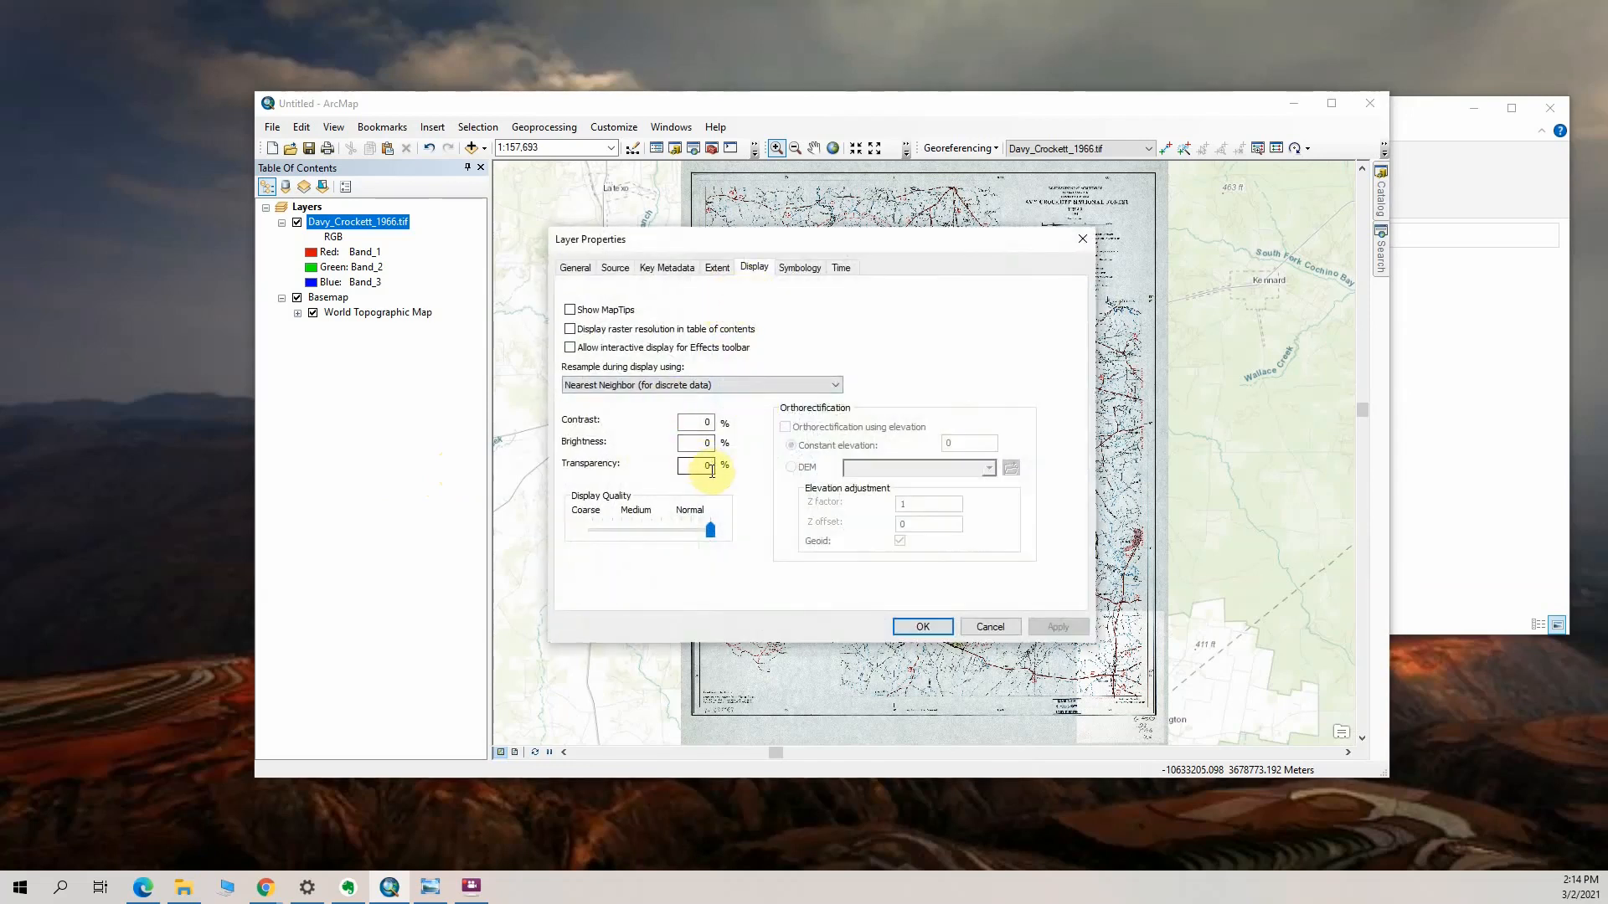
double_click(709, 467)
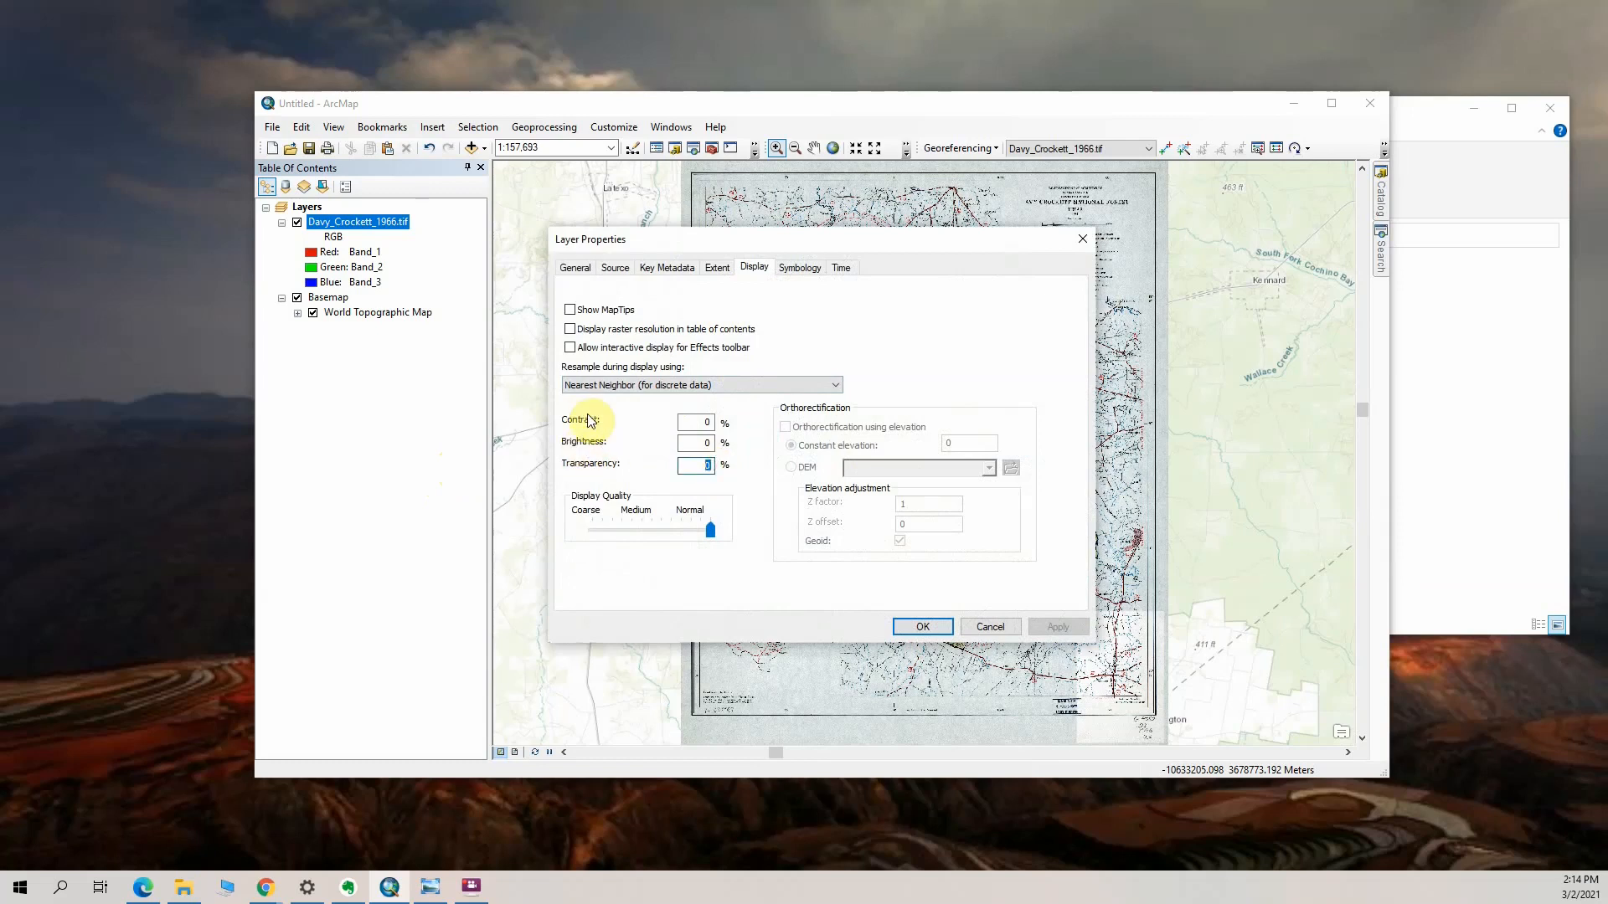
text(55)
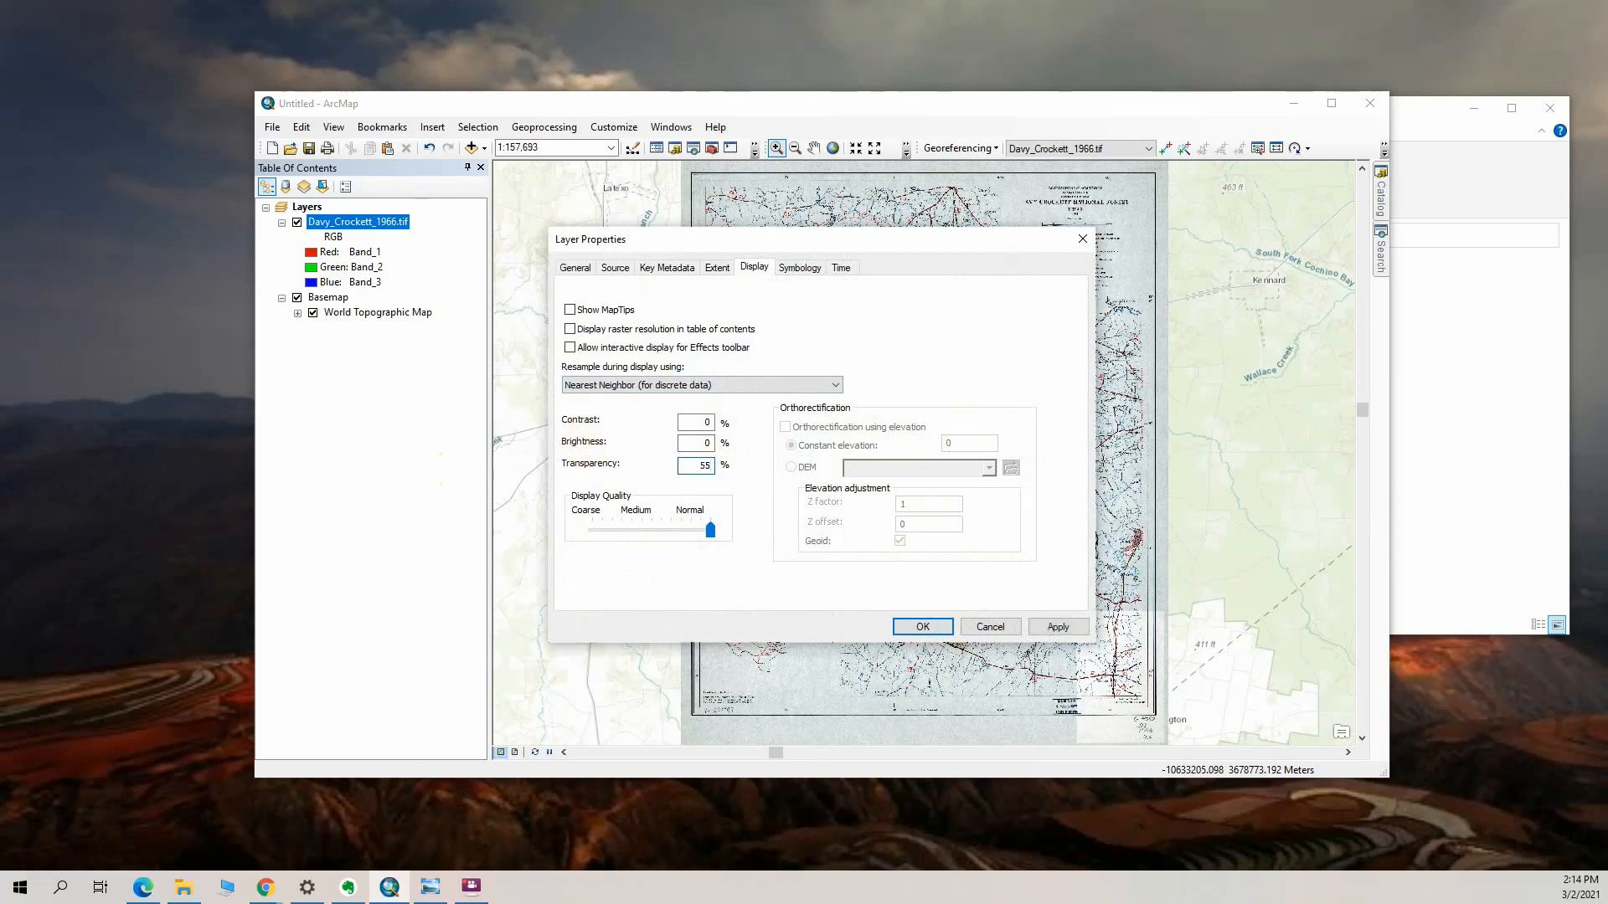
click(924, 628)
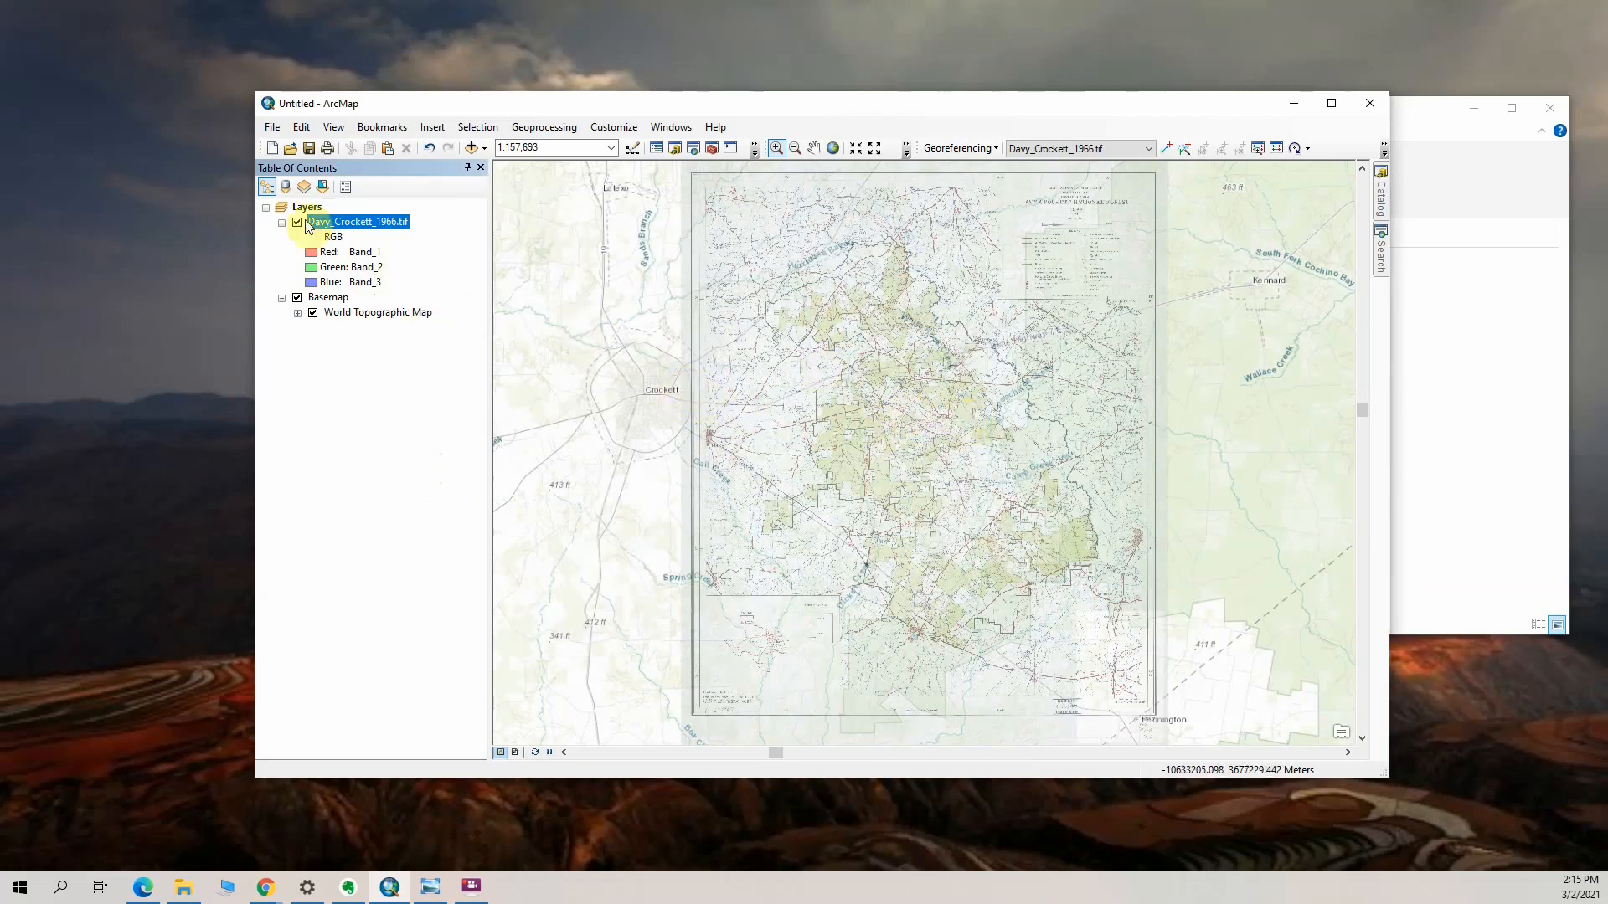
Set the display transparency of the Davy_Crockett_1966.tif layer to 0%
right_click(369, 234)
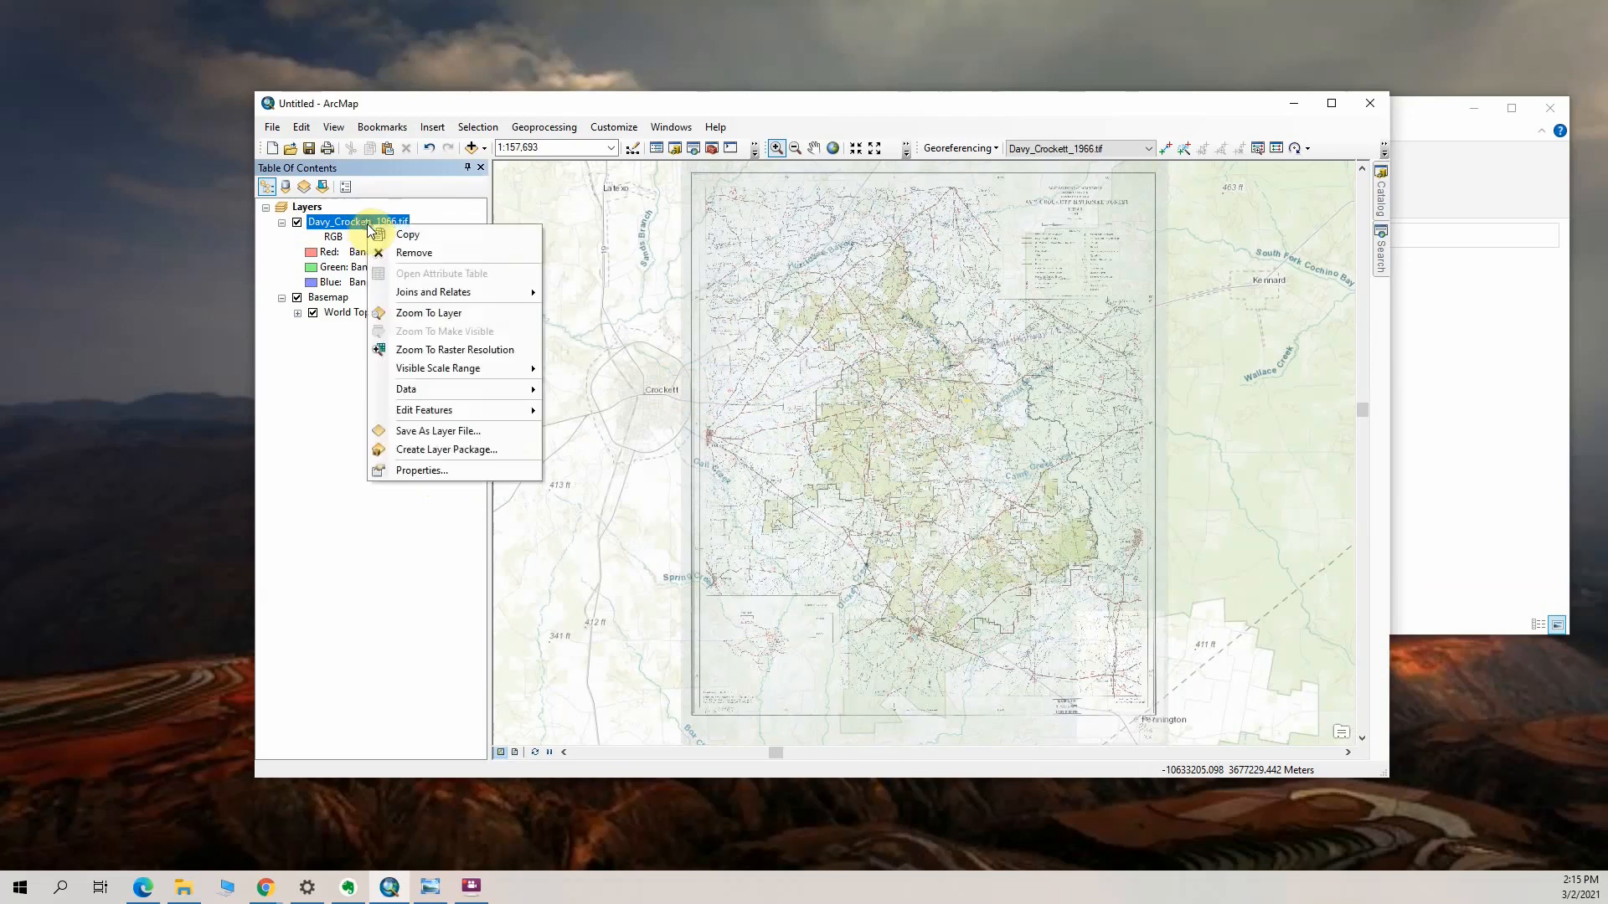
click(457, 475)
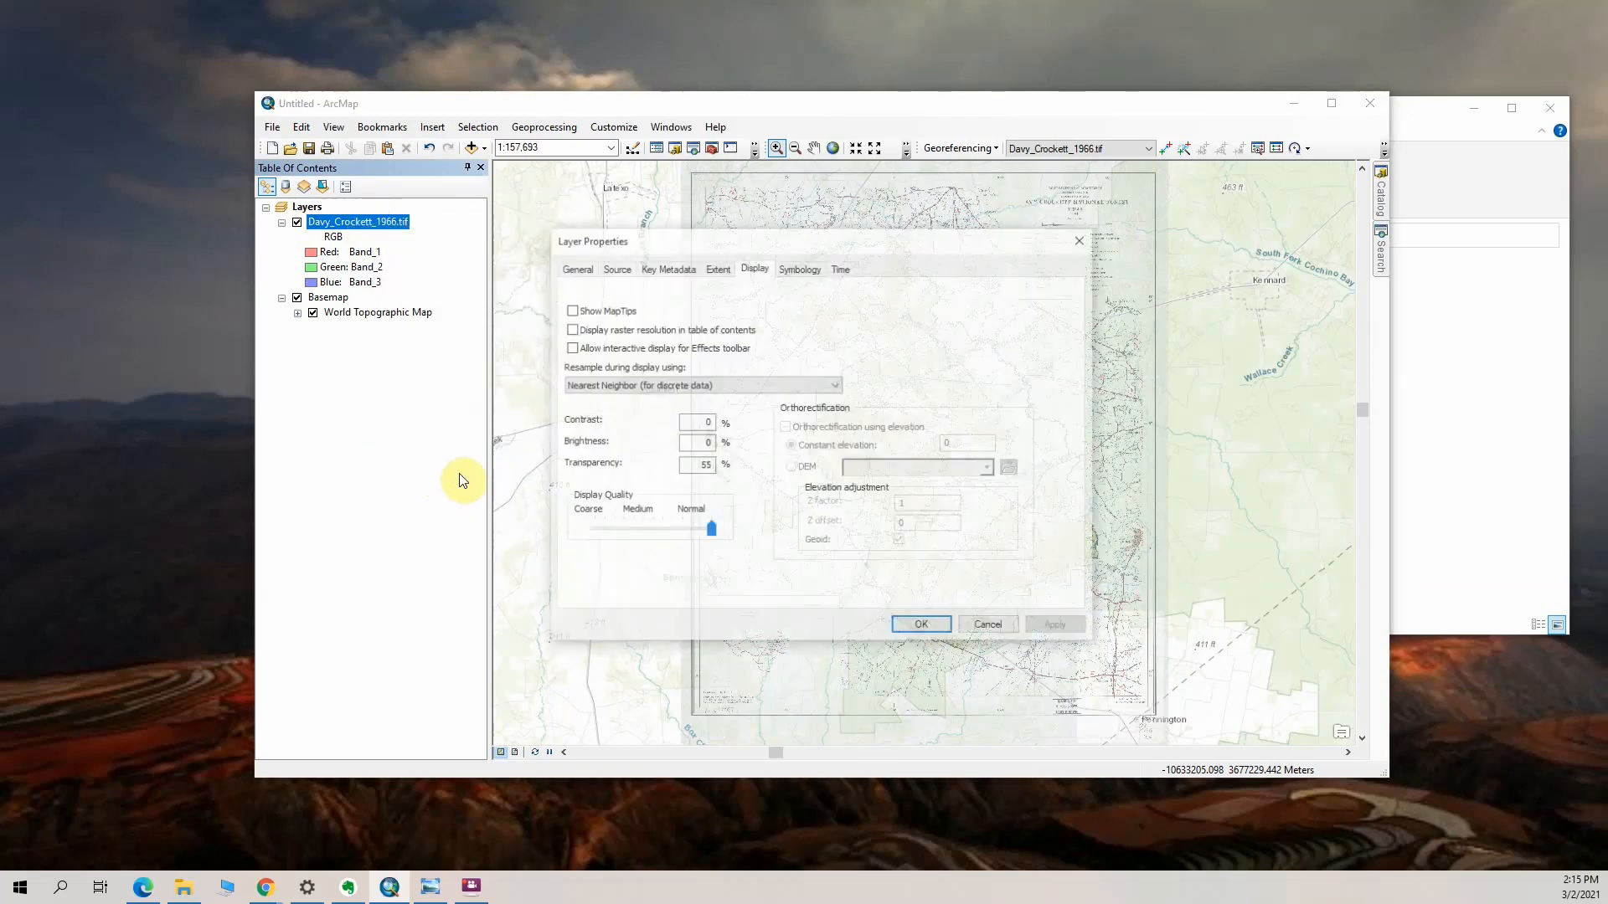
double_click(708, 466)
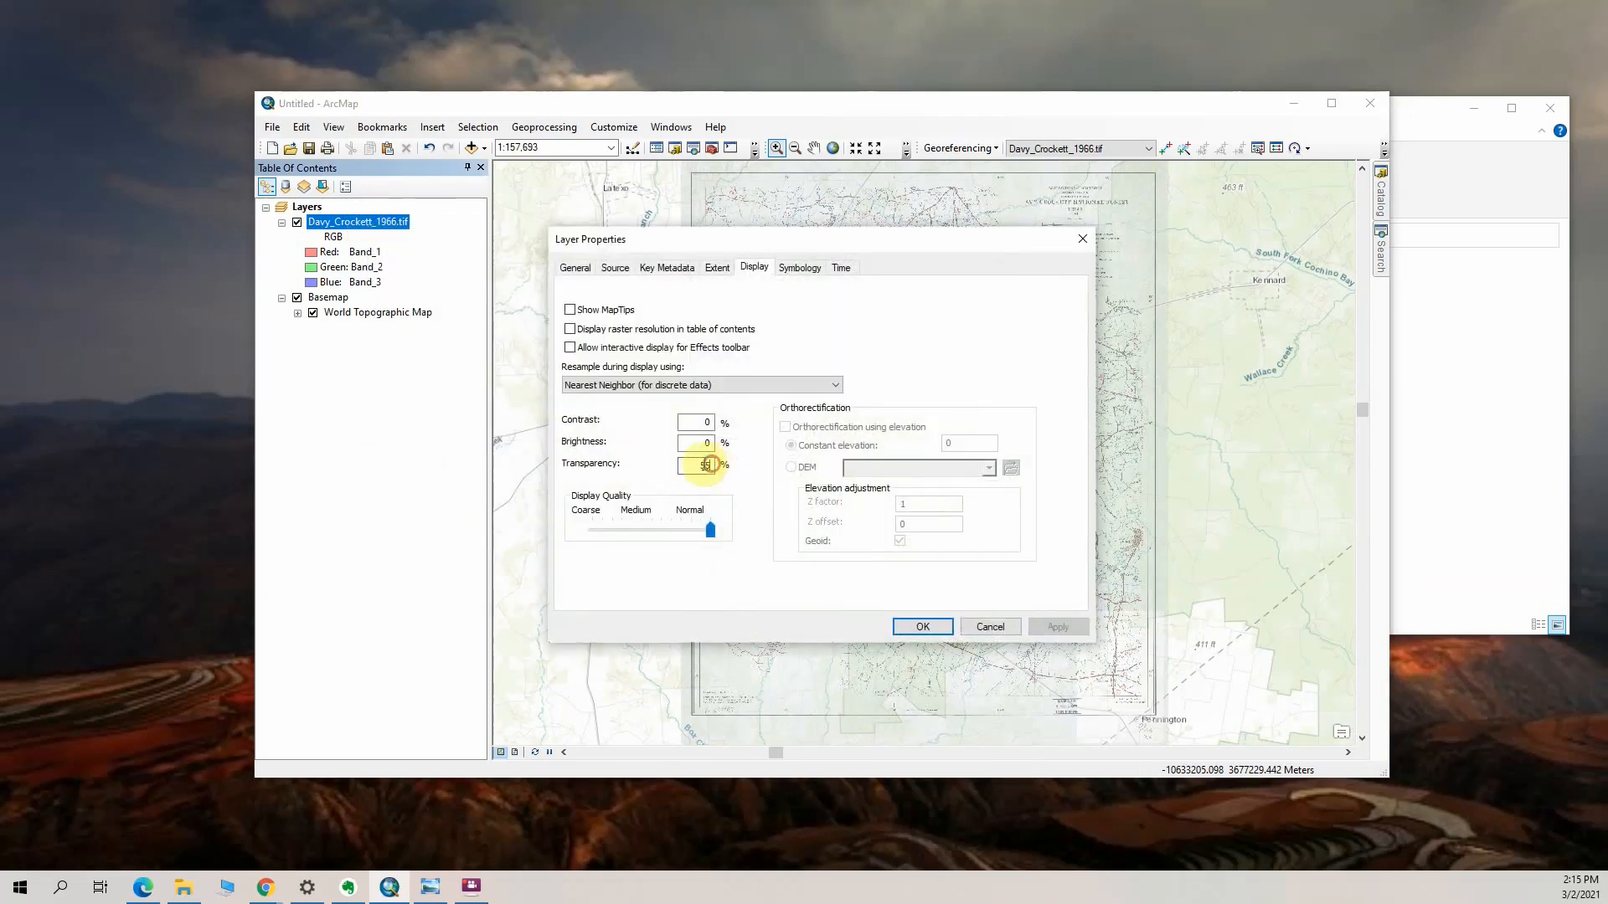
text(0)
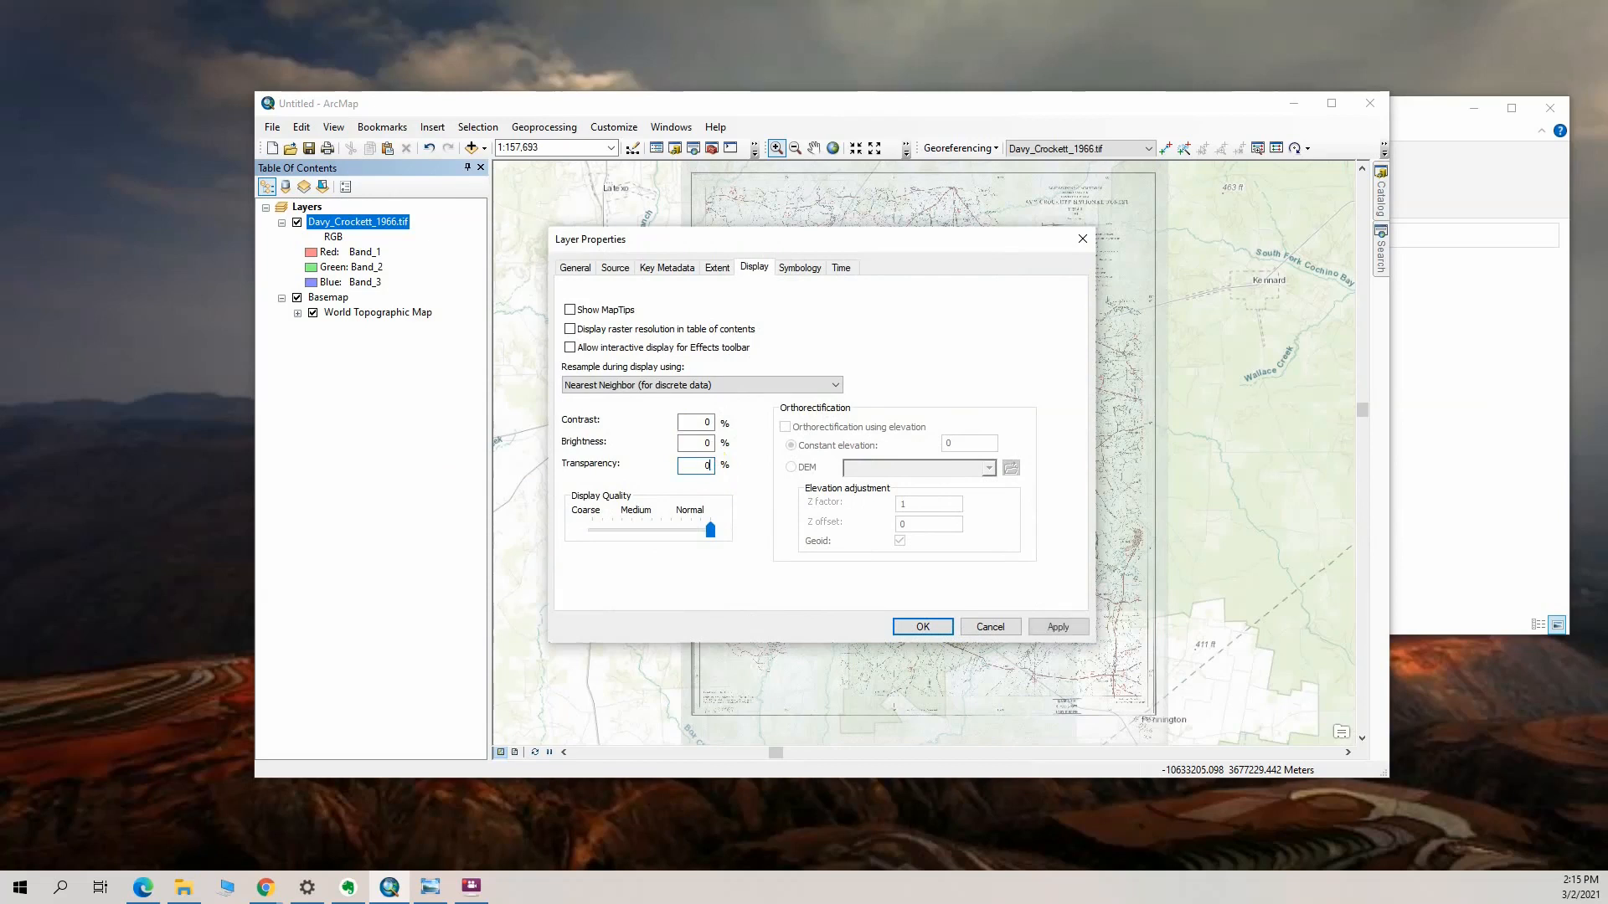
click(919, 627)
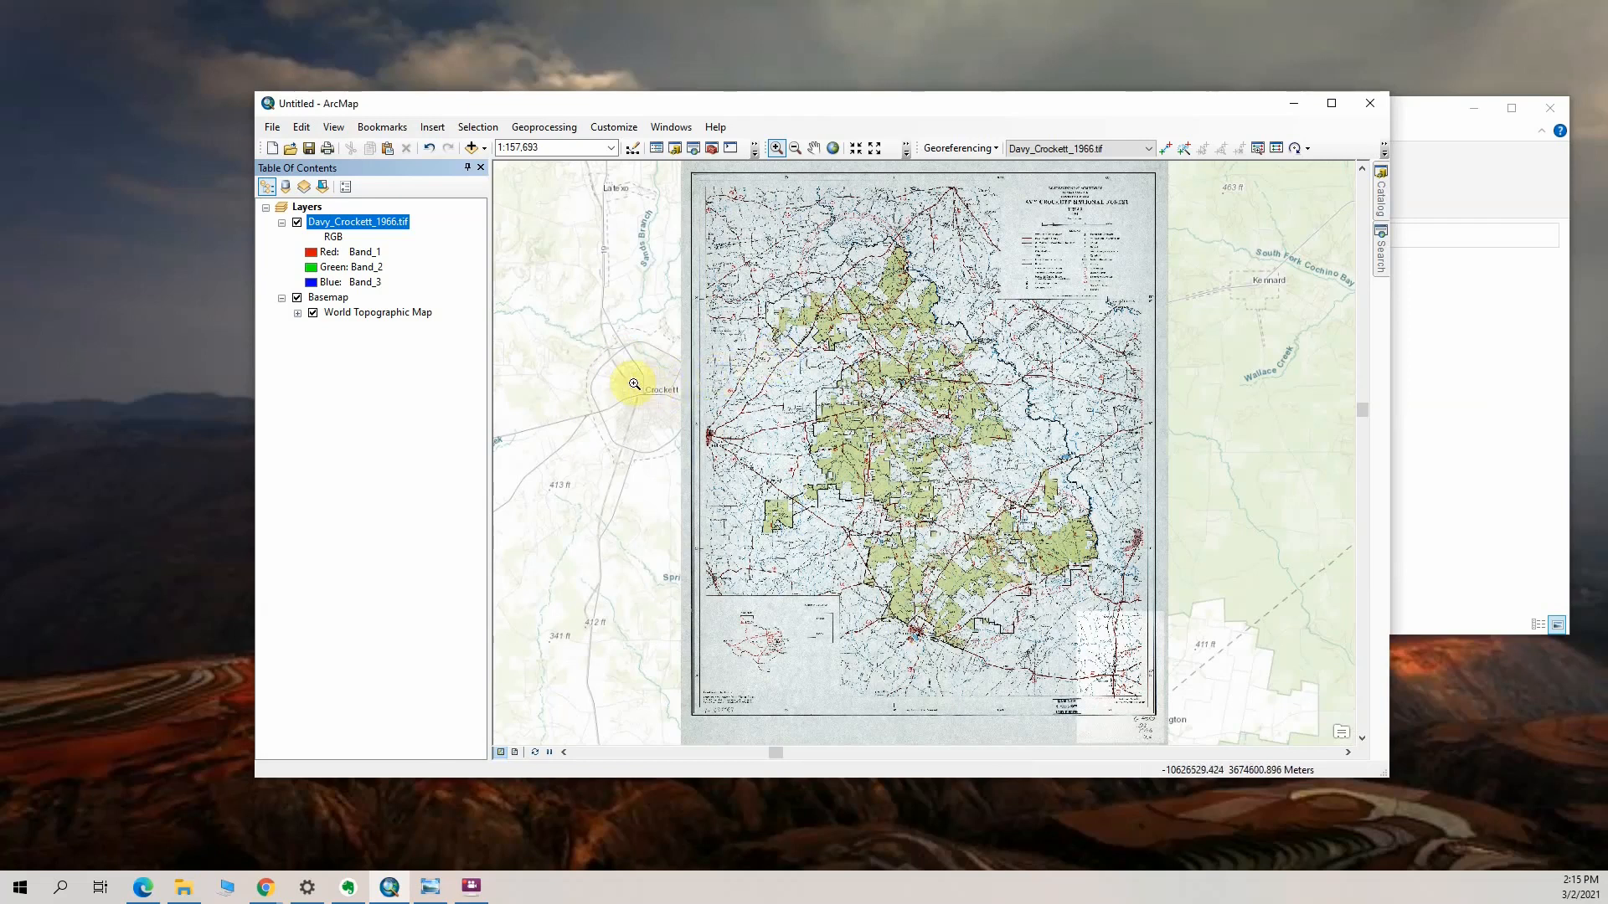
Add the first control point, linking the scan's road fork just east of Crockett to the basemap's State Highway 7 and County Road 4500 junction
drag(603, 358, 871, 533)
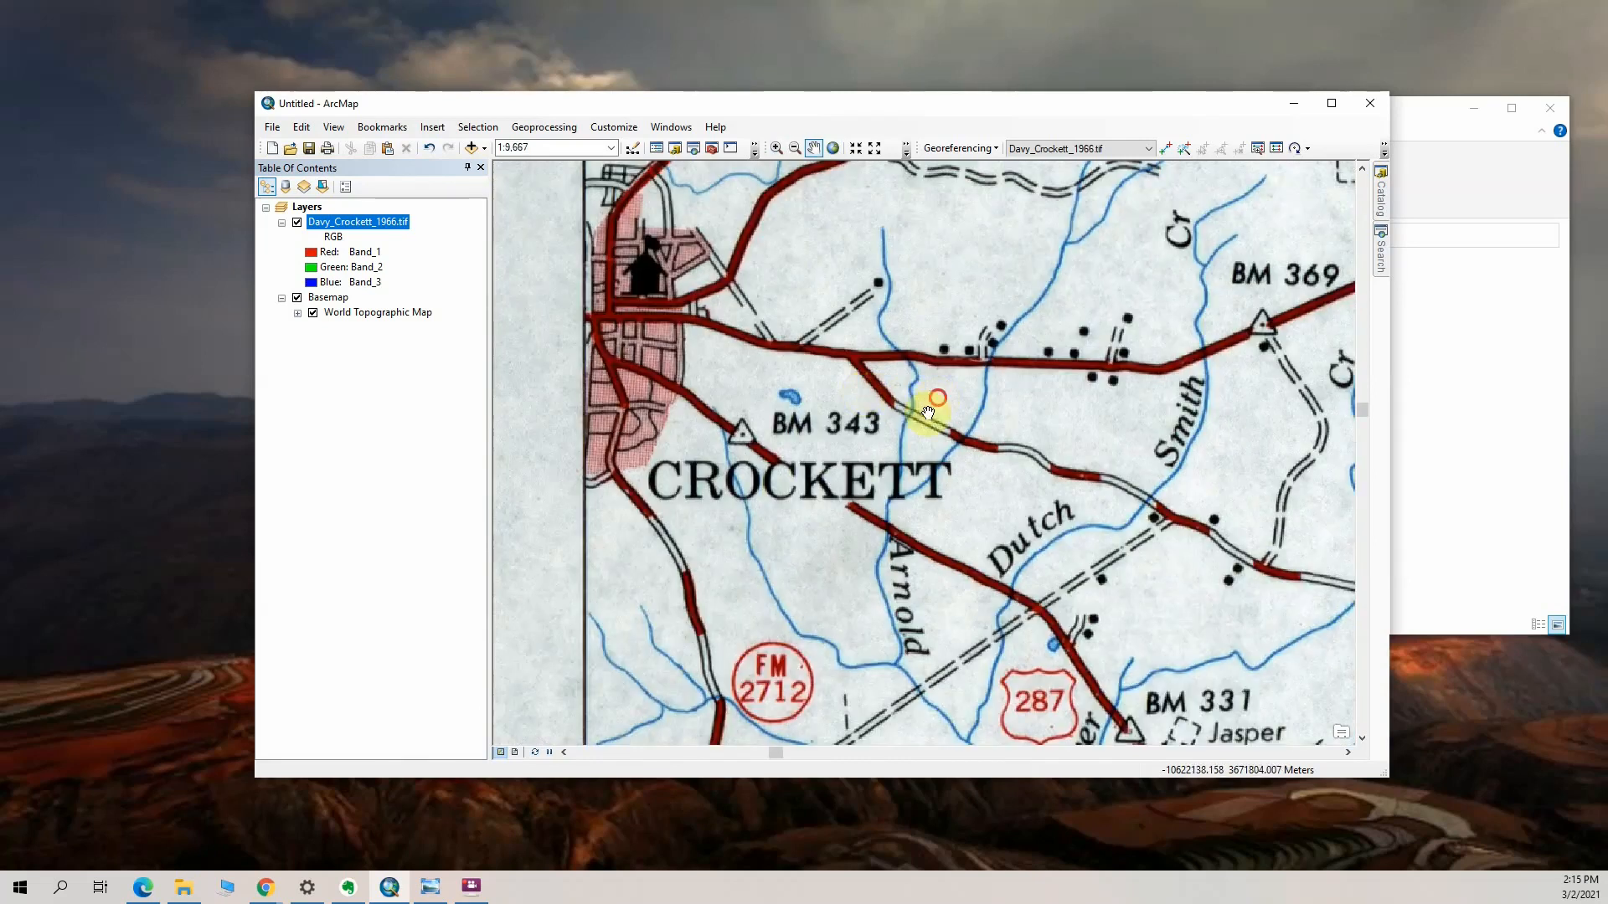
drag(935, 402, 790, 480)
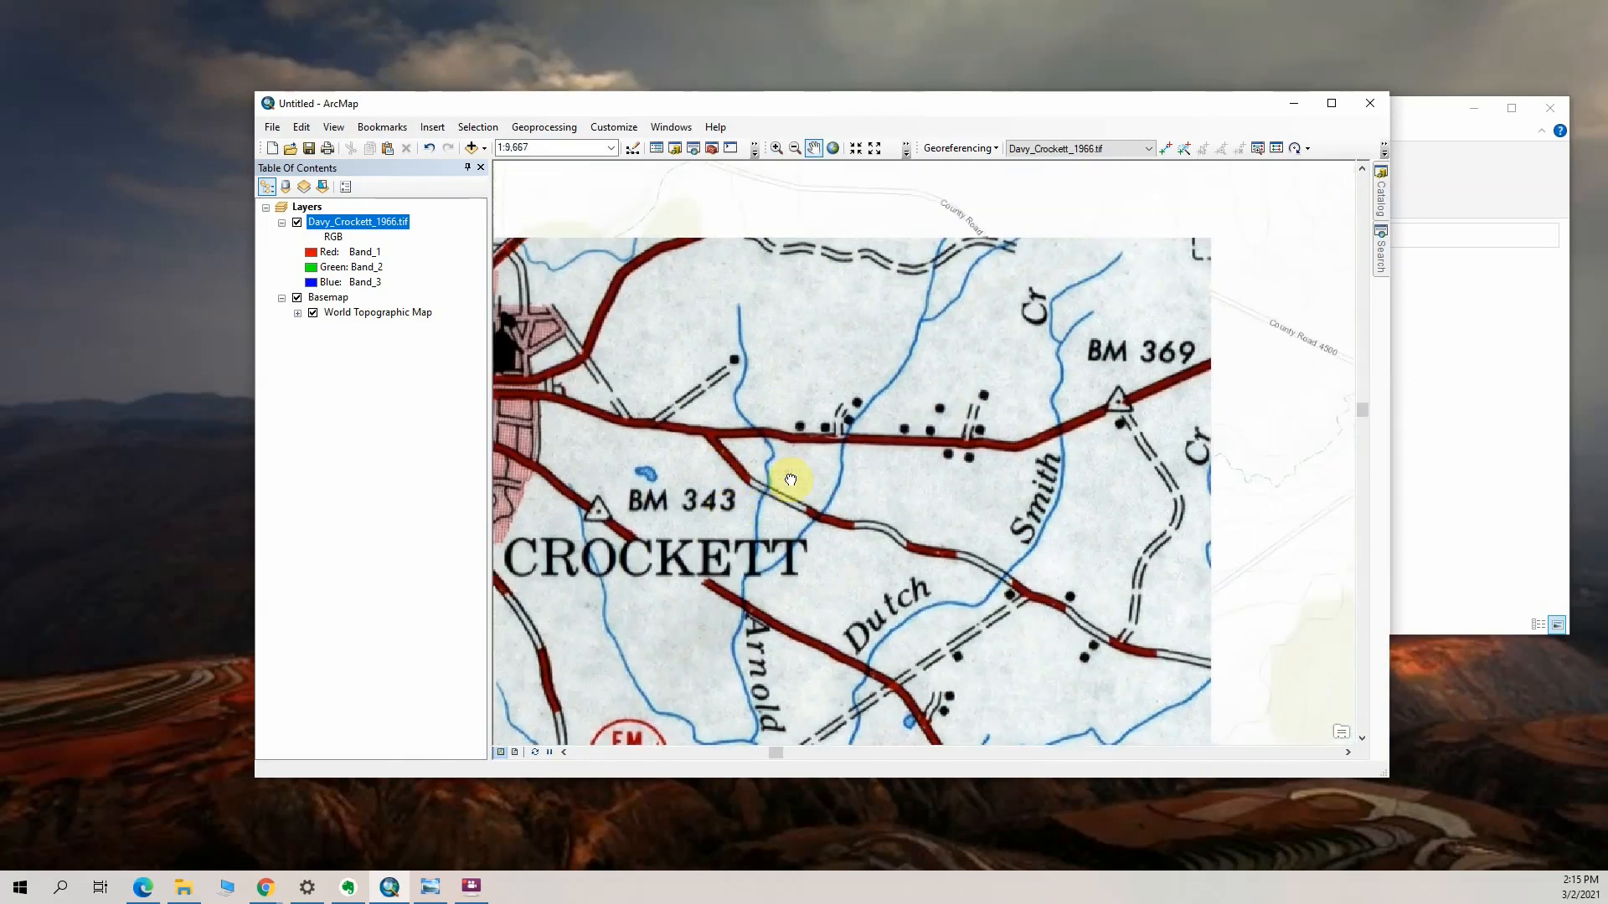
scroll(831, 482, up, 3)
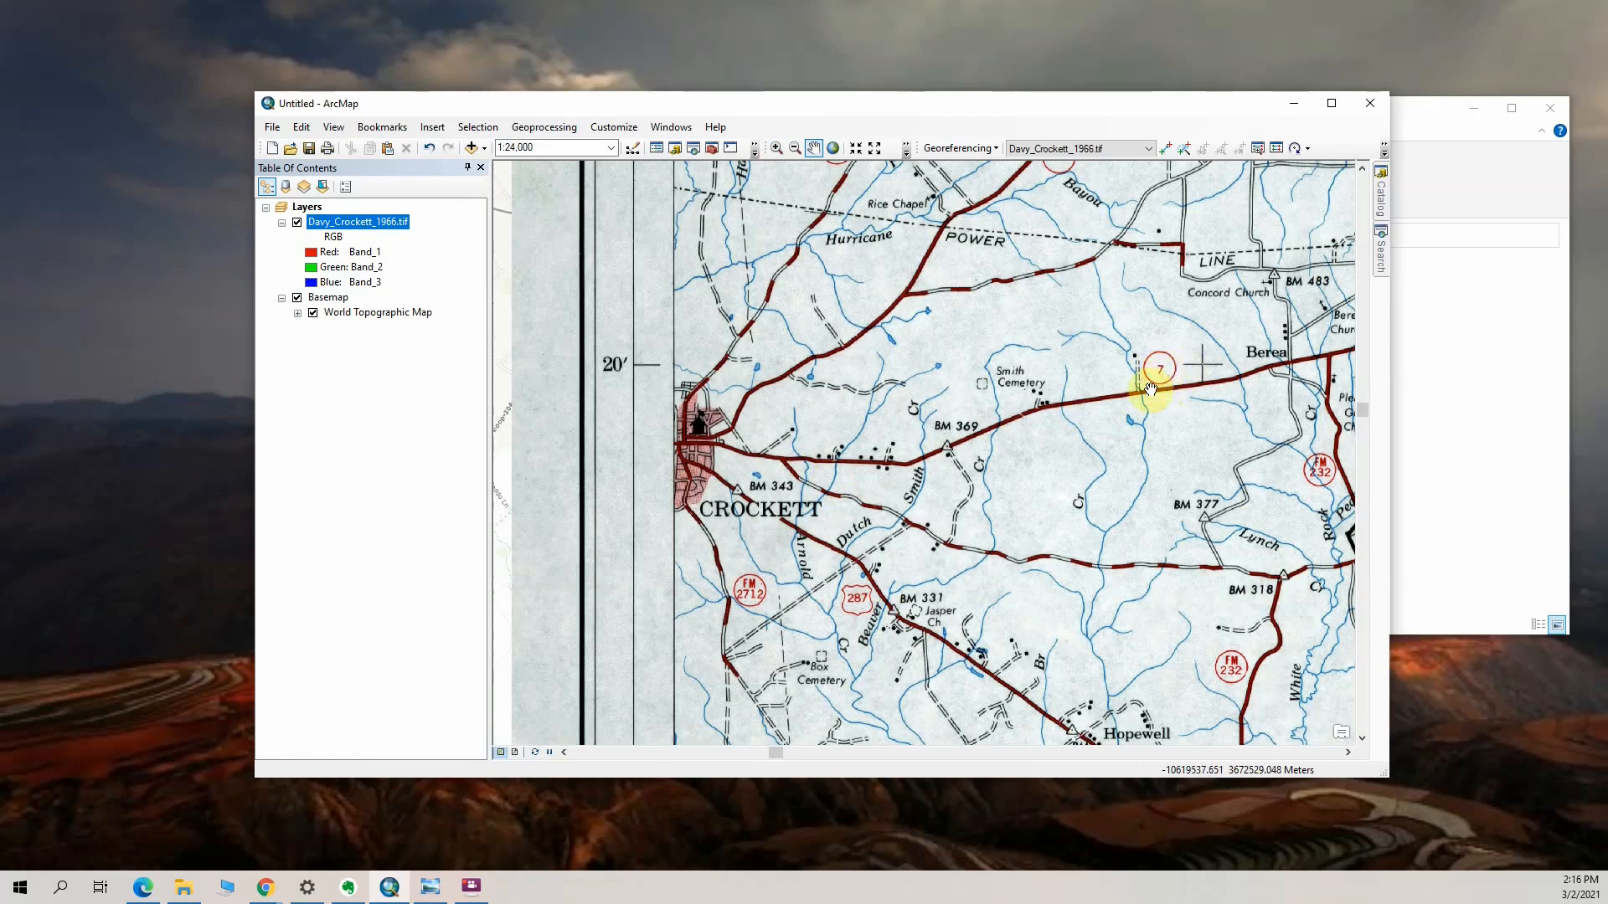
drag(847, 533, 665, 335)
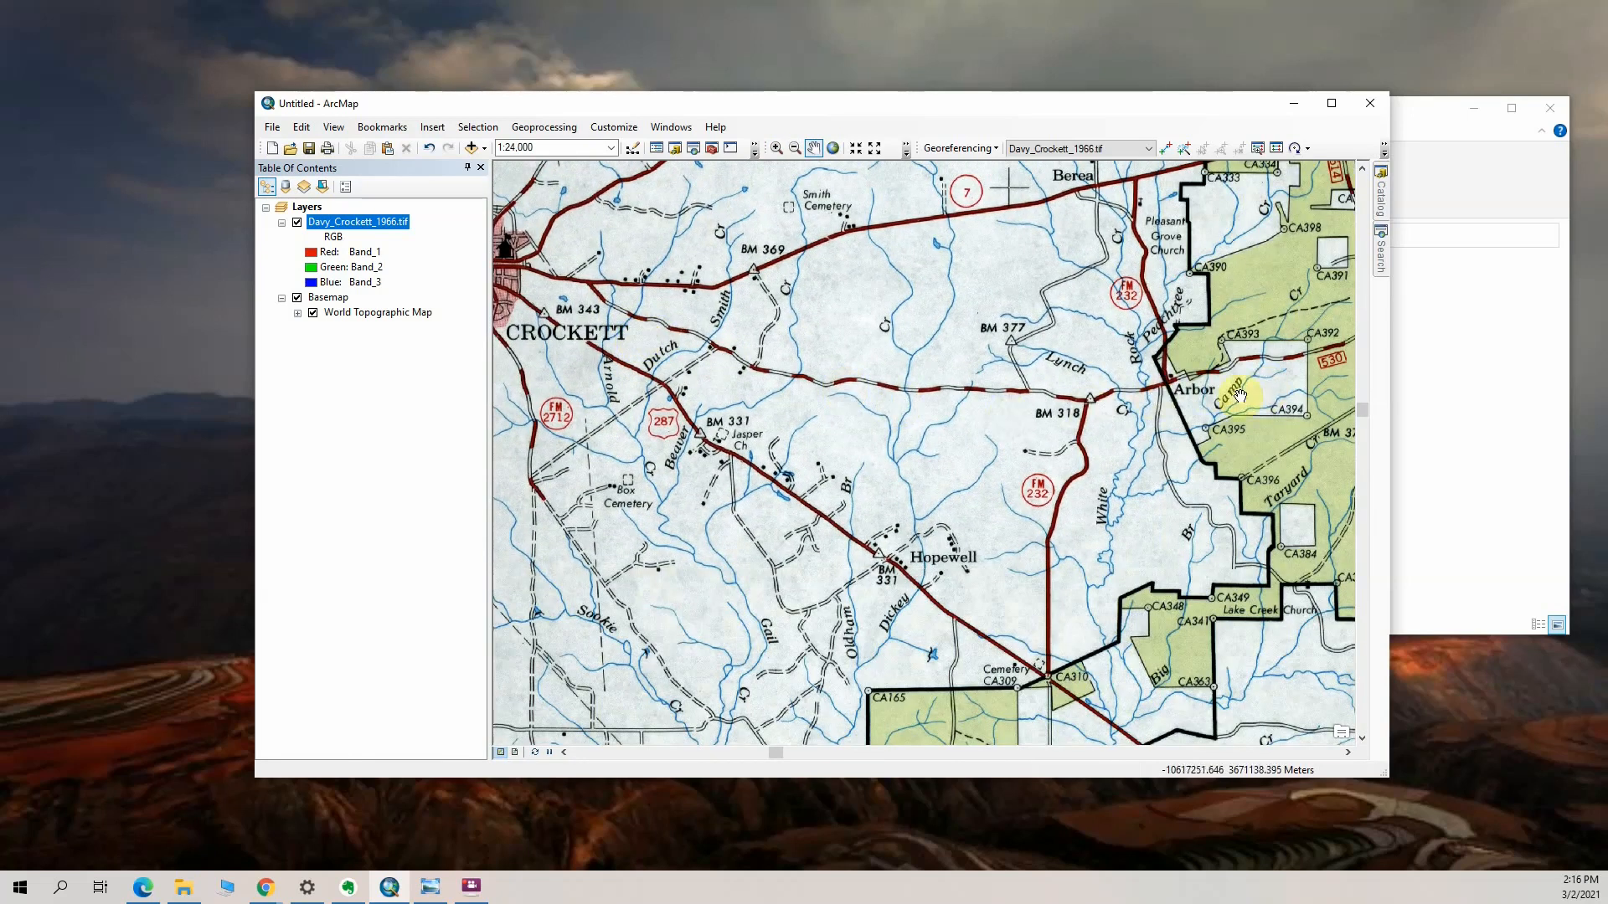
drag(761, 385, 1009, 438)
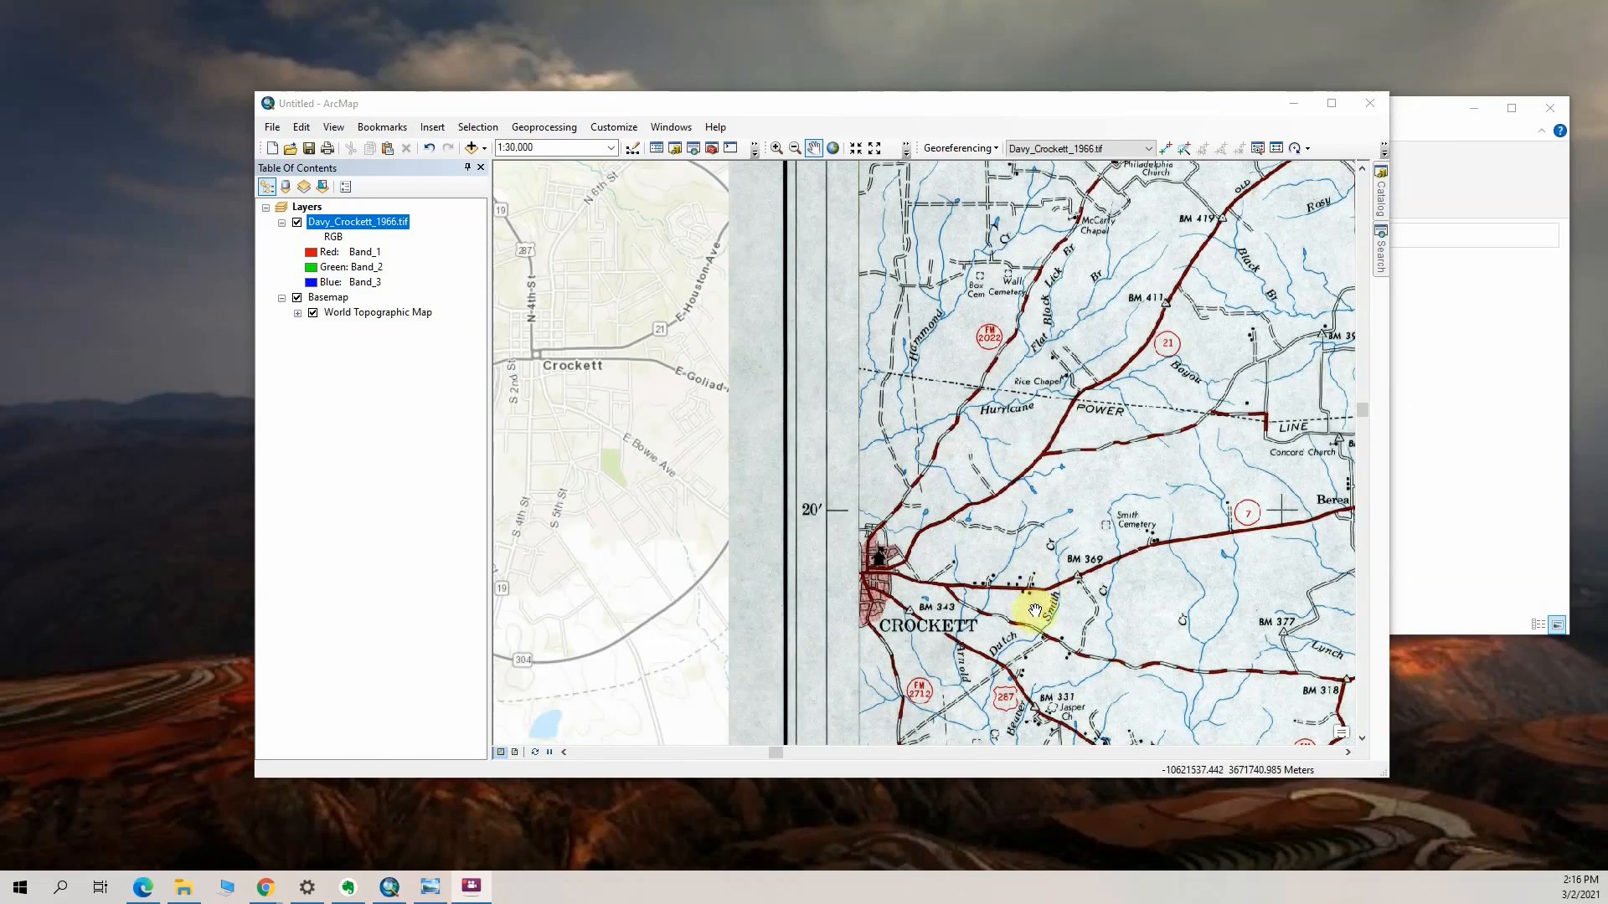
drag(1022, 636, 1004, 466)
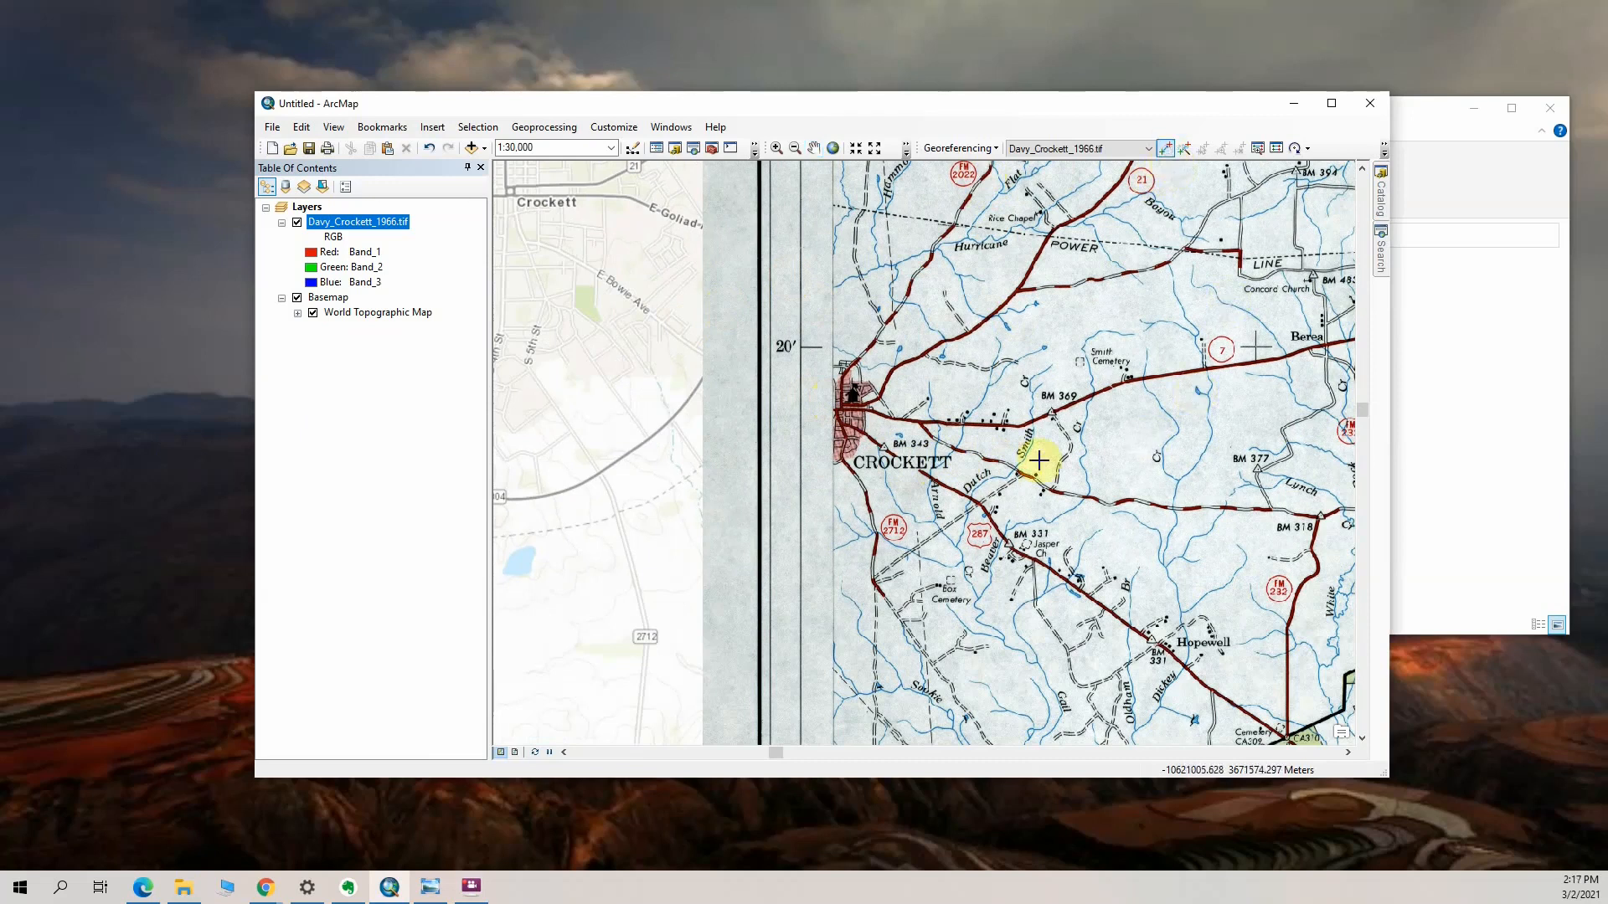
click(921, 423)
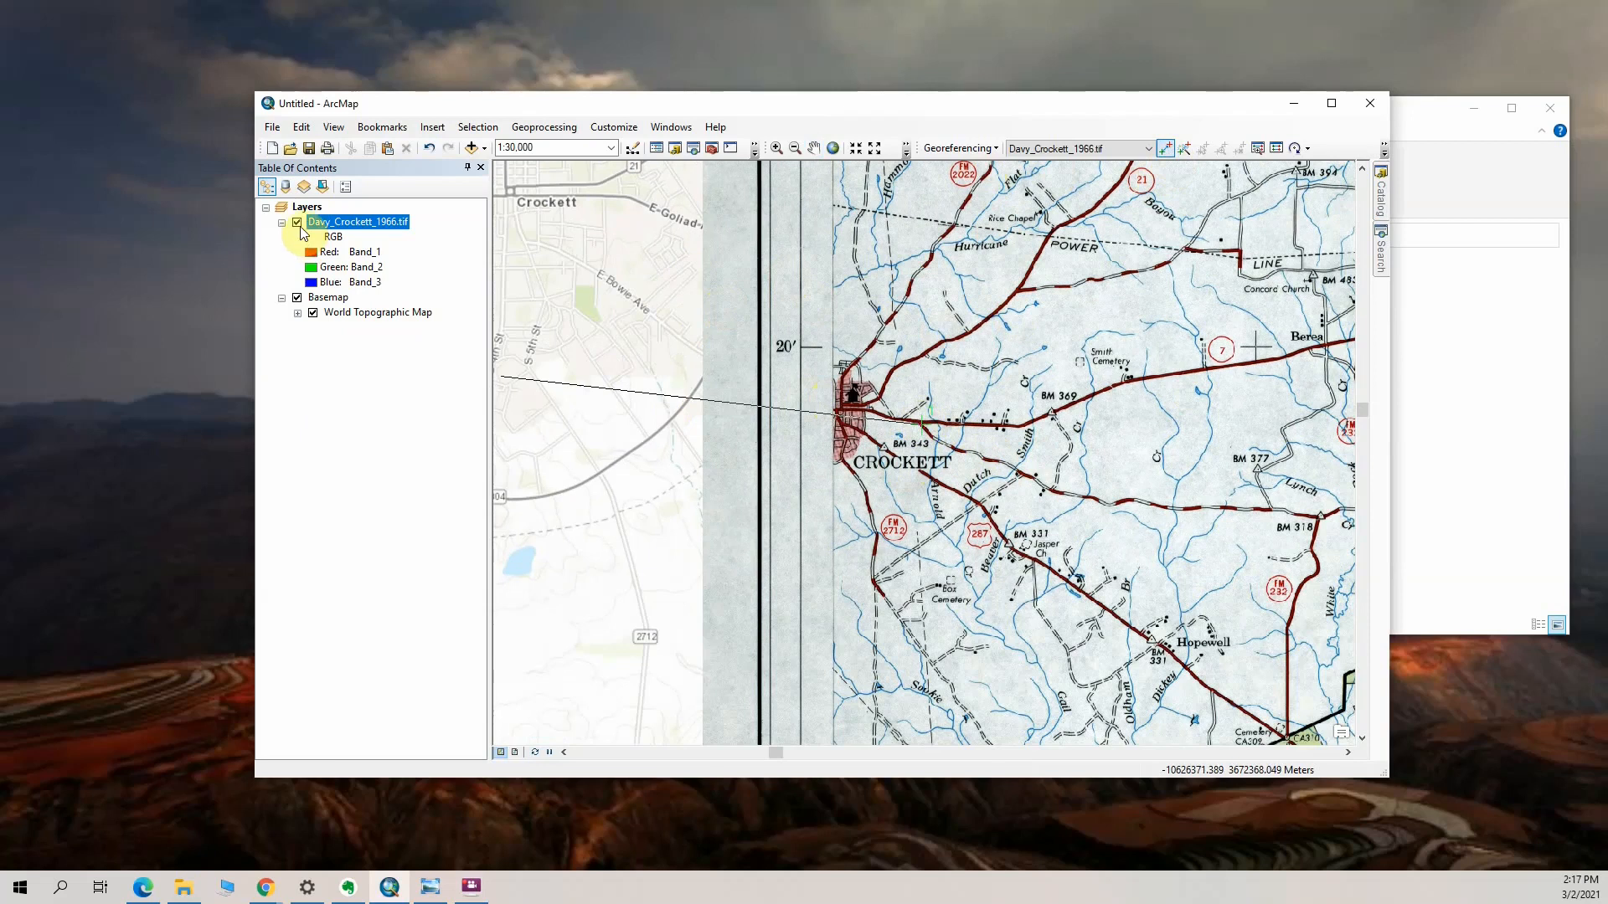
click(297, 224)
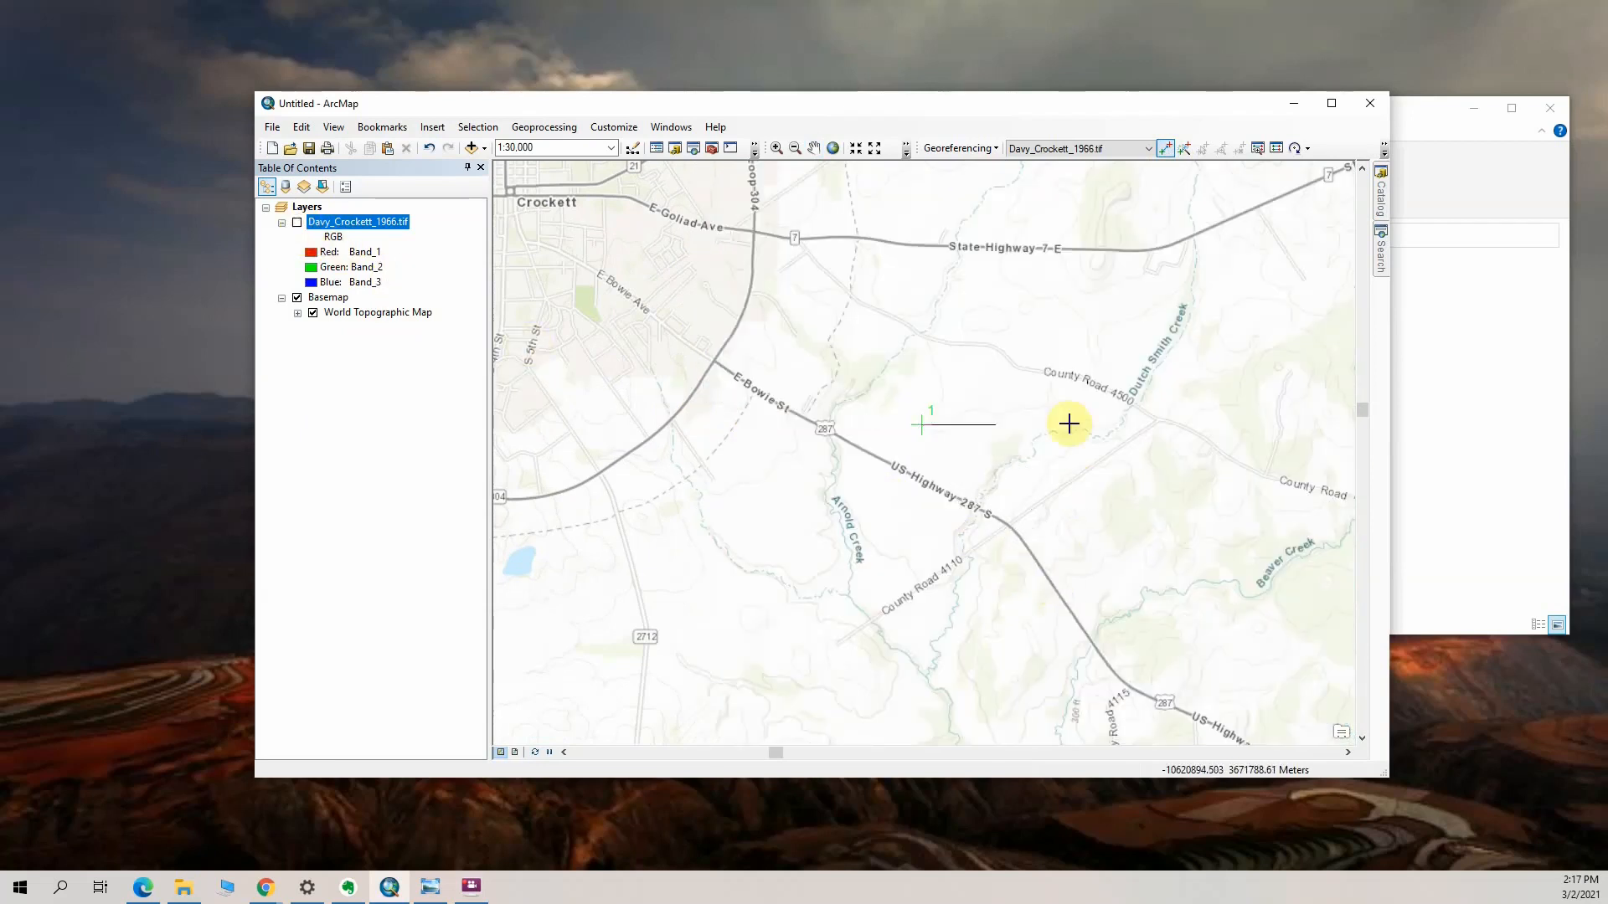
click(796, 240)
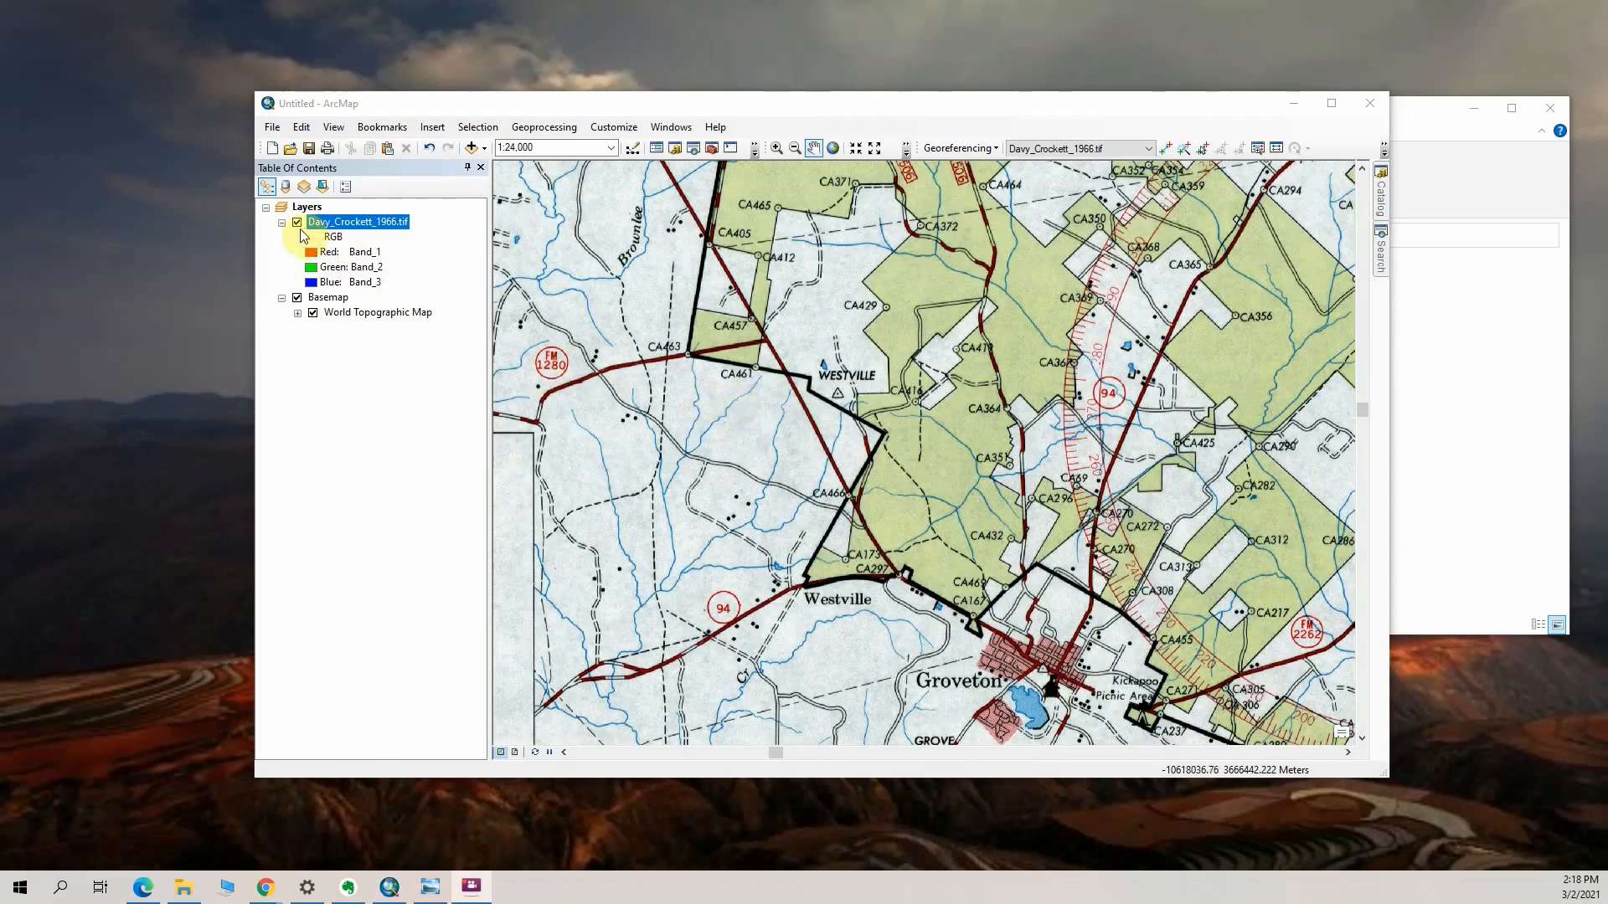
Add a second control point linking the highway junction between Westville and Groveton to the basemap's 94 and 287 junction, with the scan hidden while placing it
scroll(1001, 653, up, 2)
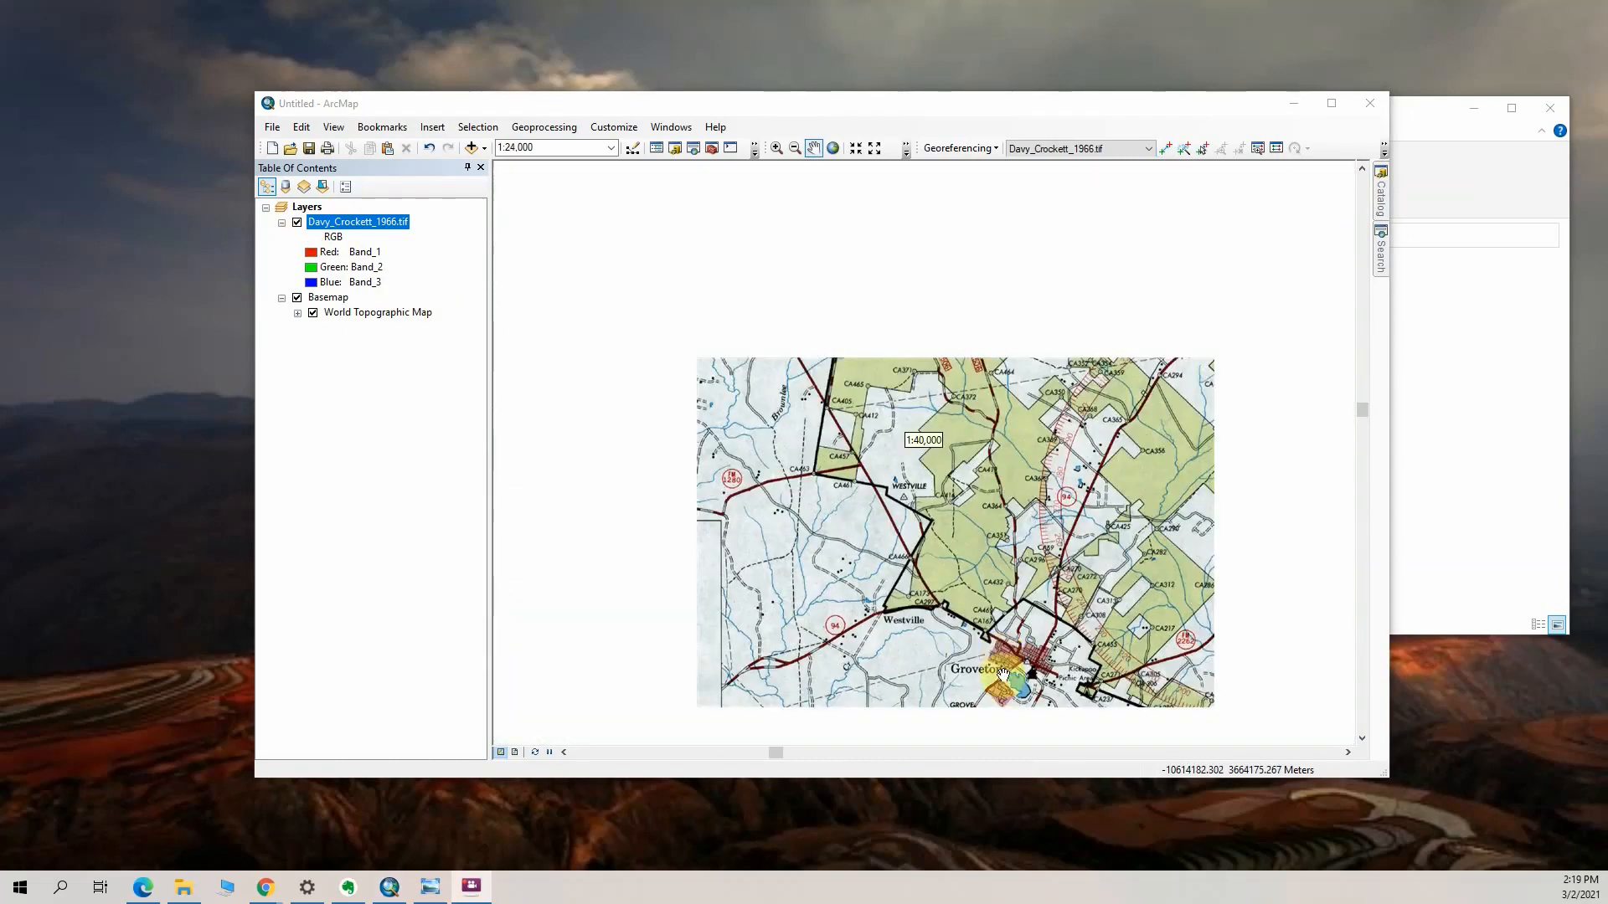
scroll(890, 544, down, 2)
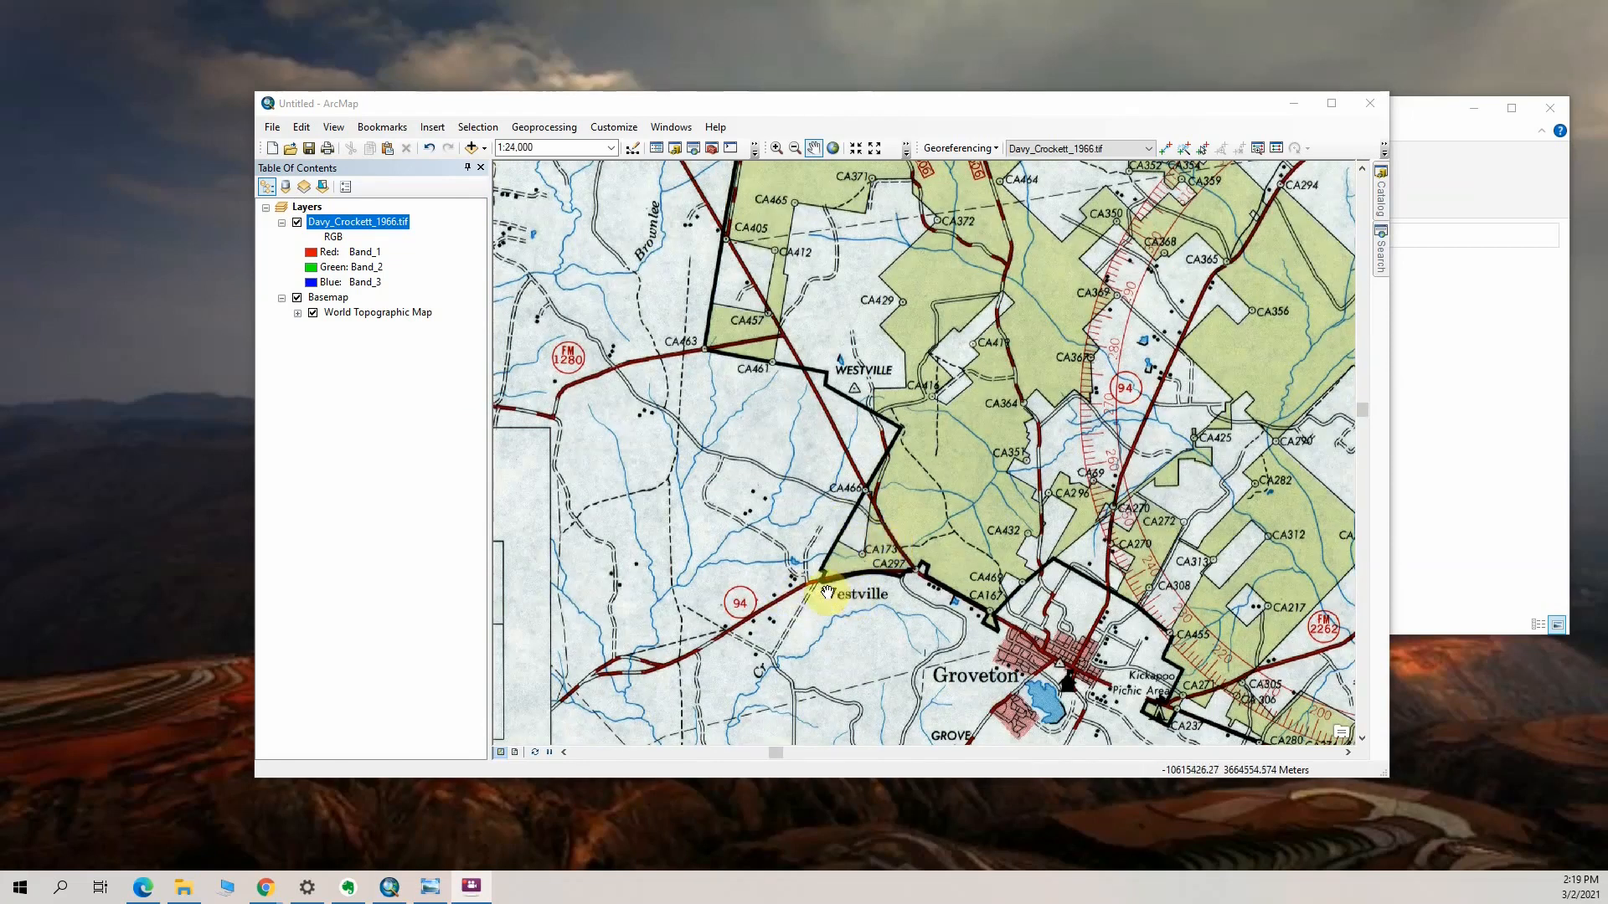
drag(853, 502, 732, 398)
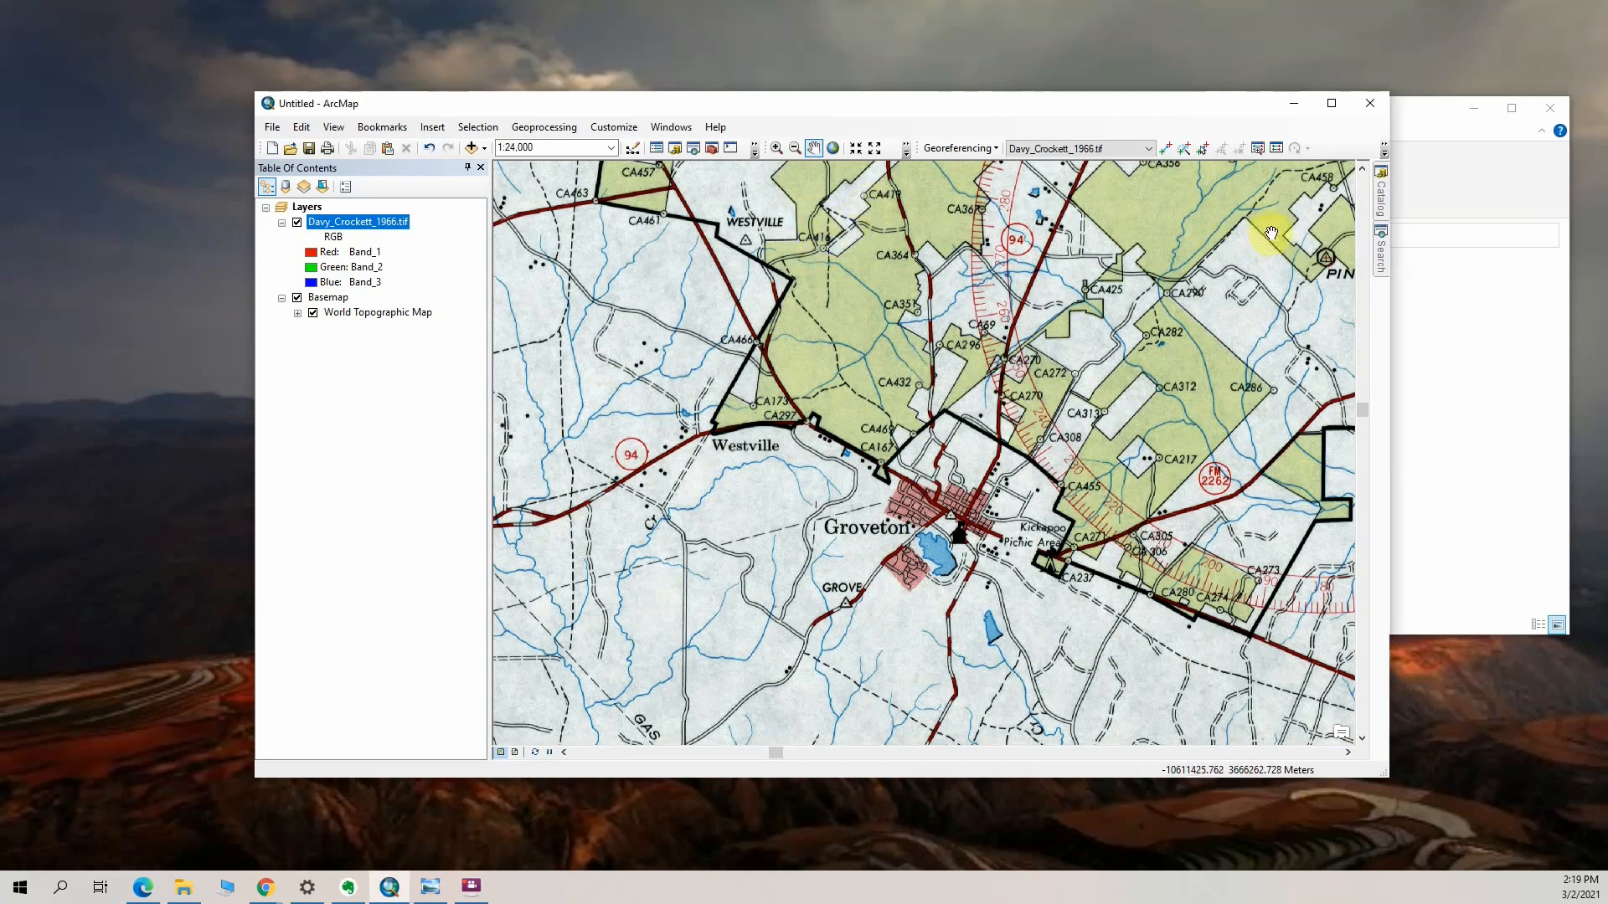
click(1165, 151)
click(802, 422)
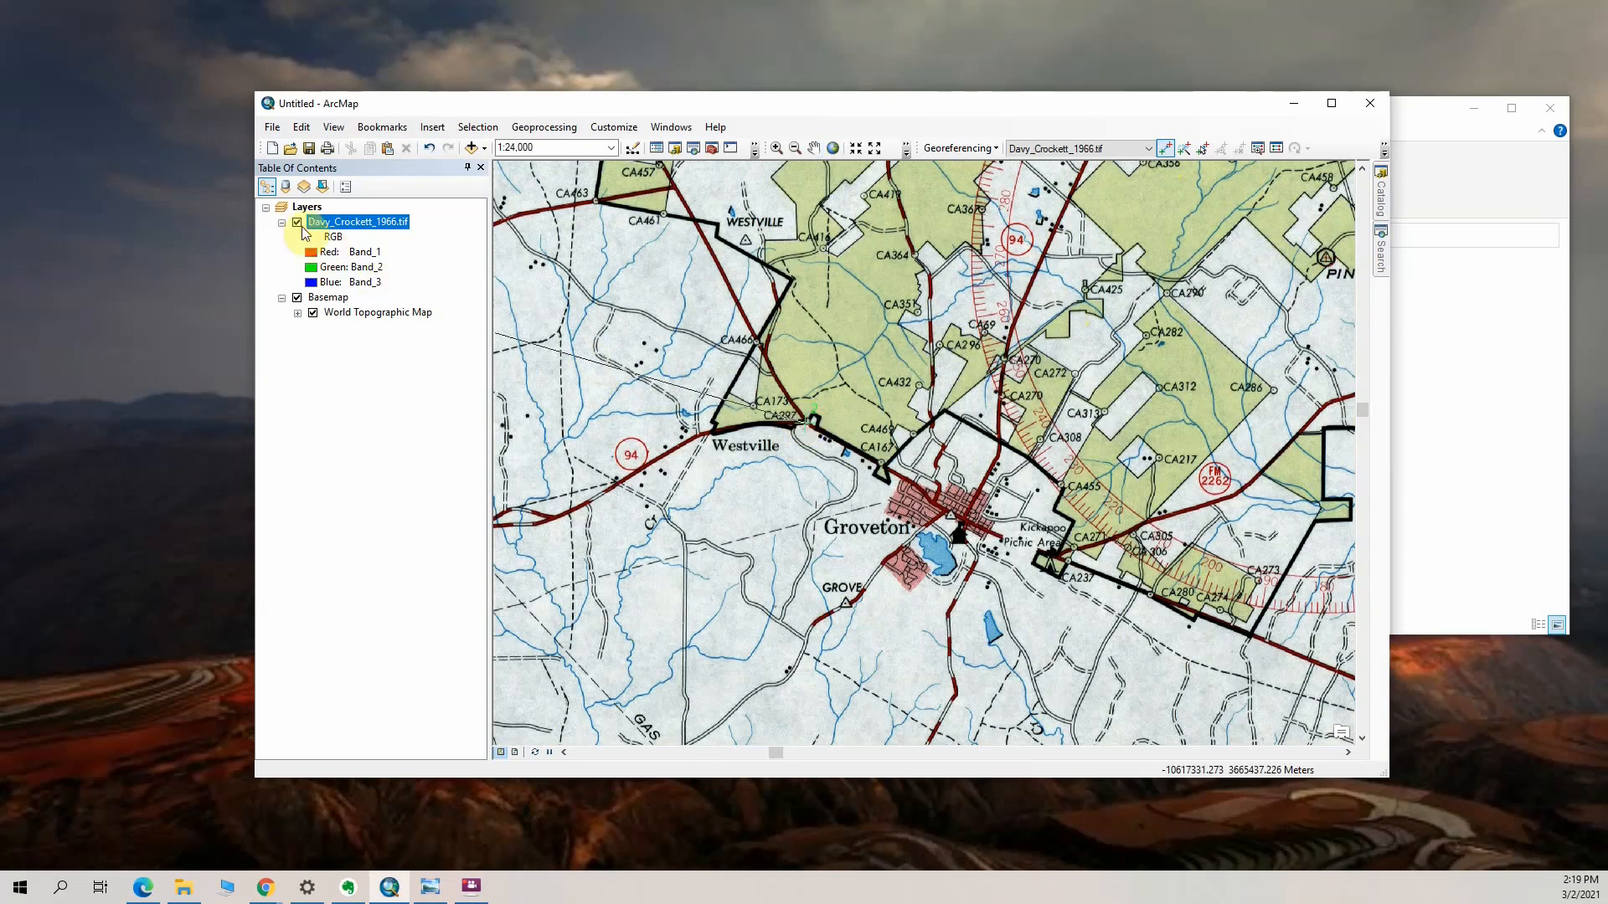
click(297, 222)
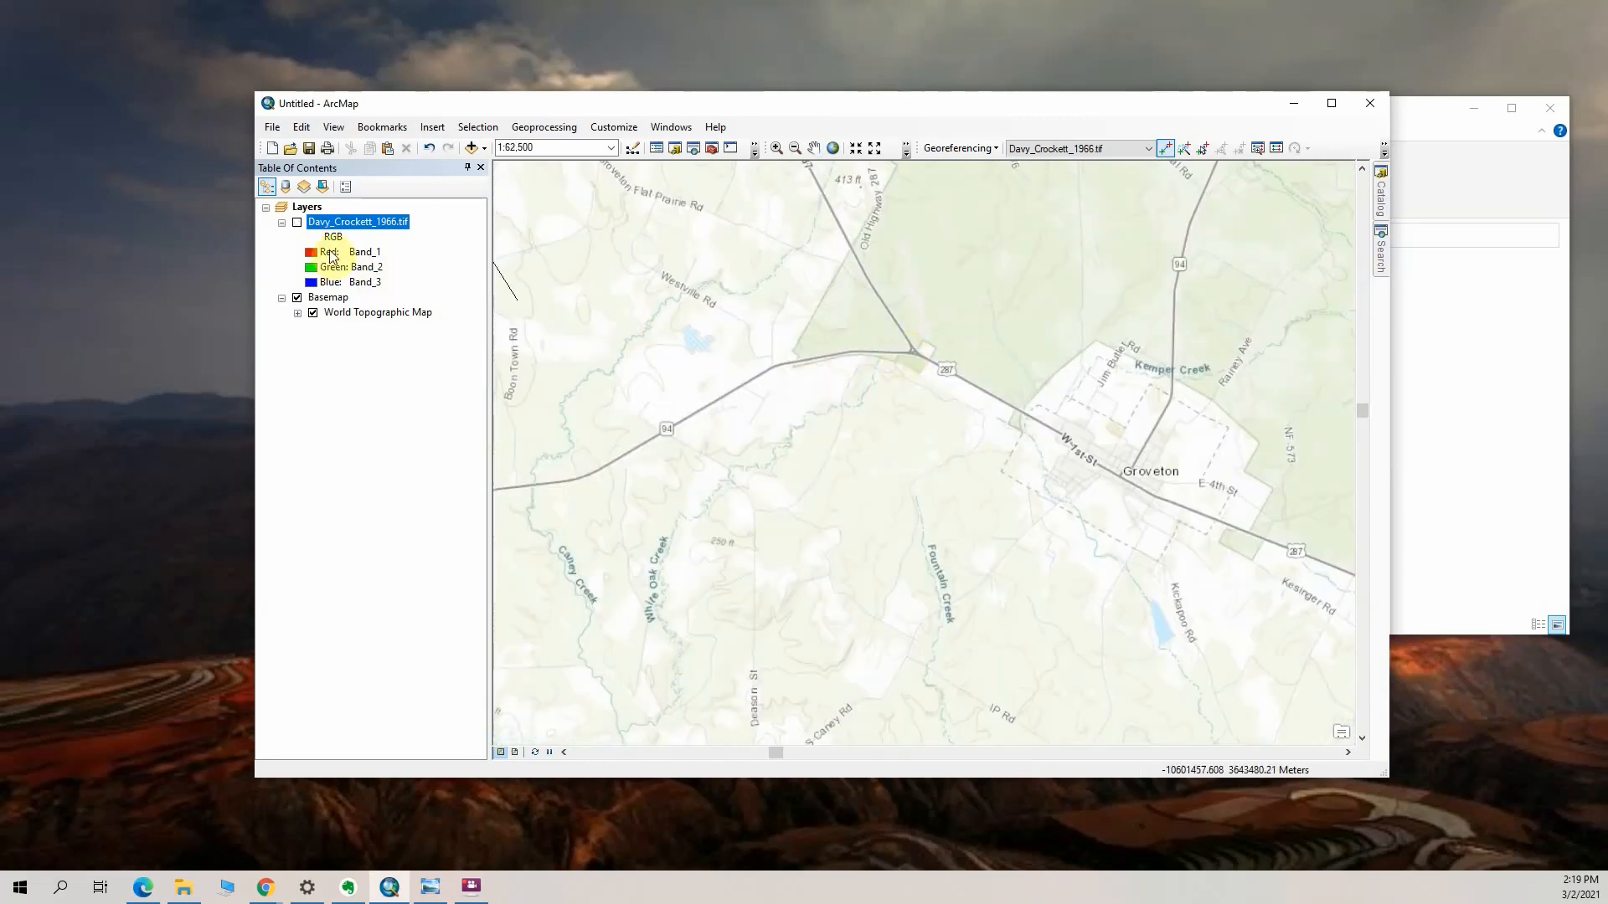
click(910, 354)
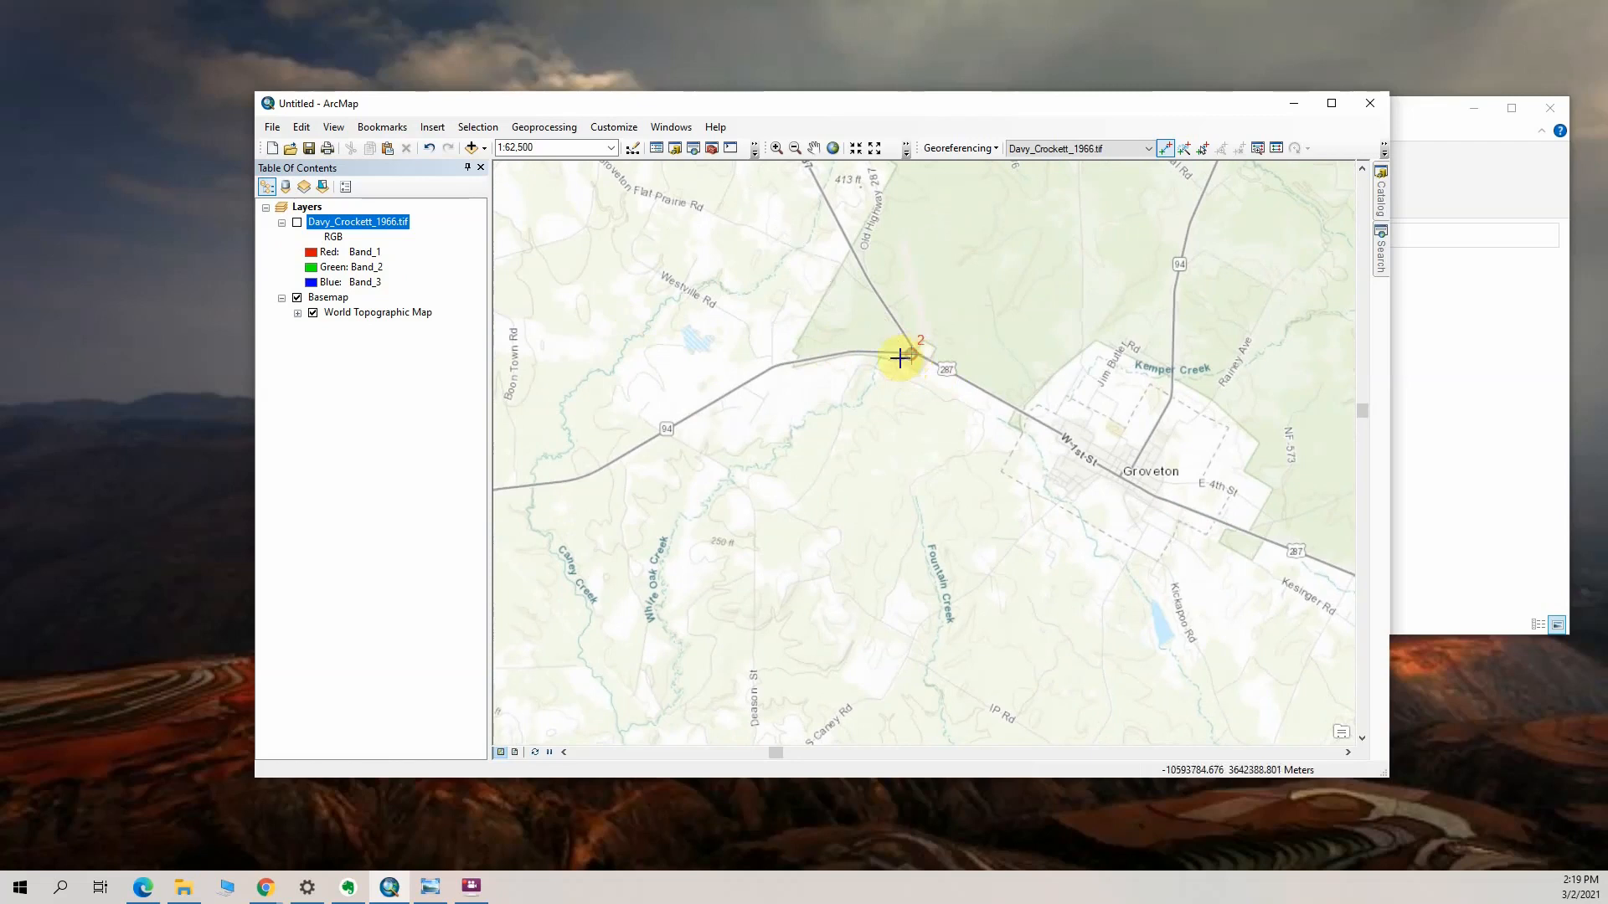
click(296, 223)
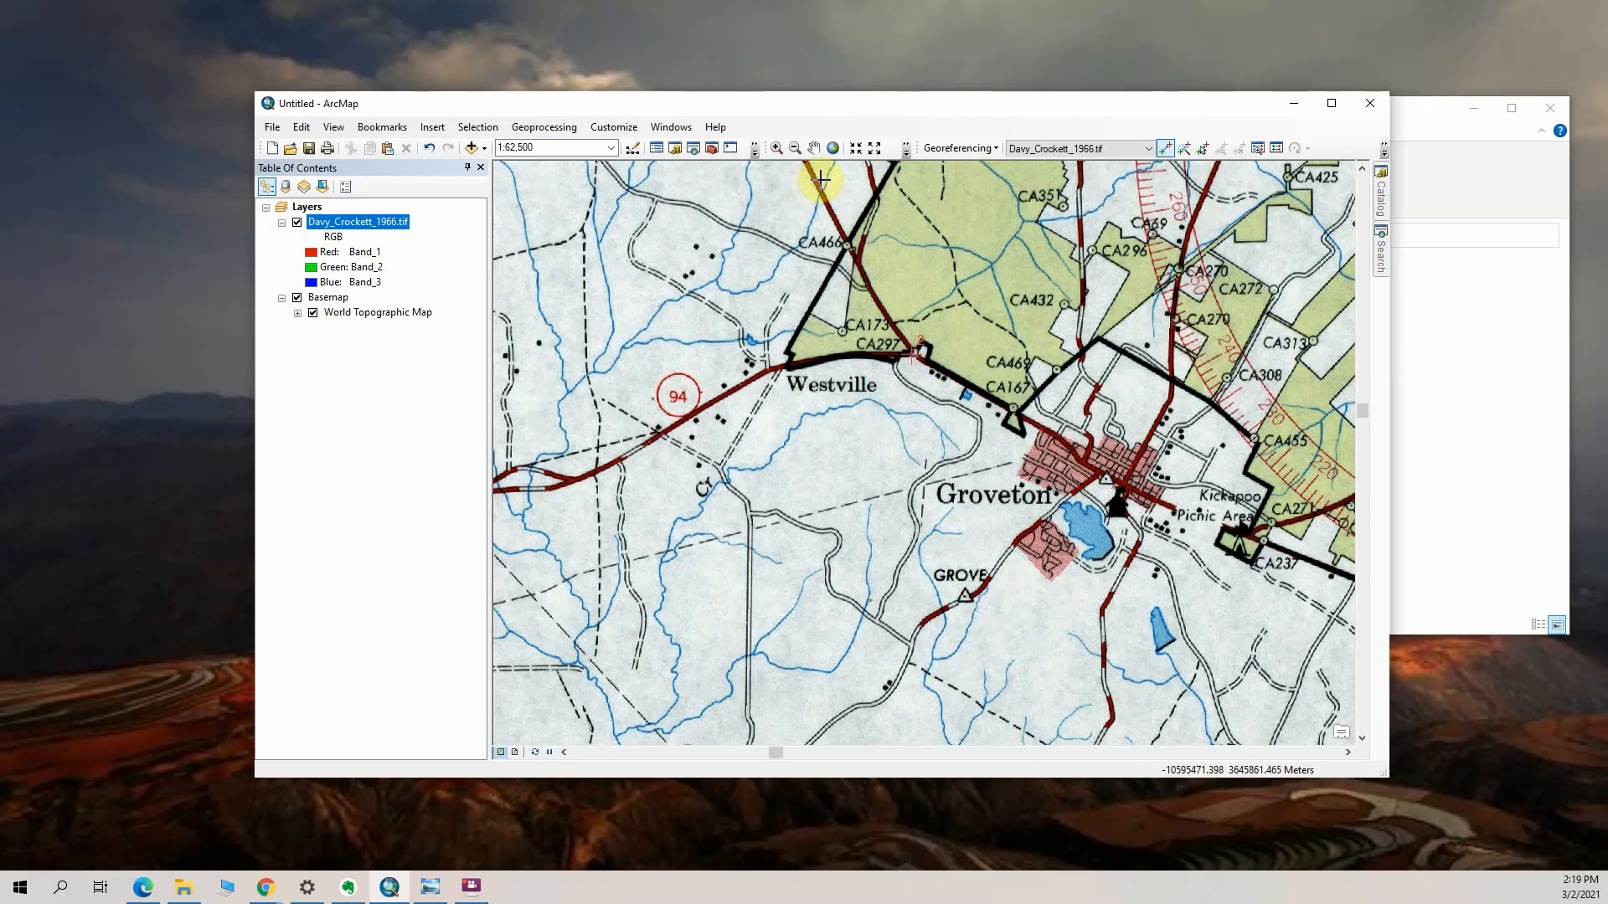
Review the georeferencing commands and examine how the adjusted scan fits the basemap around Groveton and across the whole forest
click(967, 147)
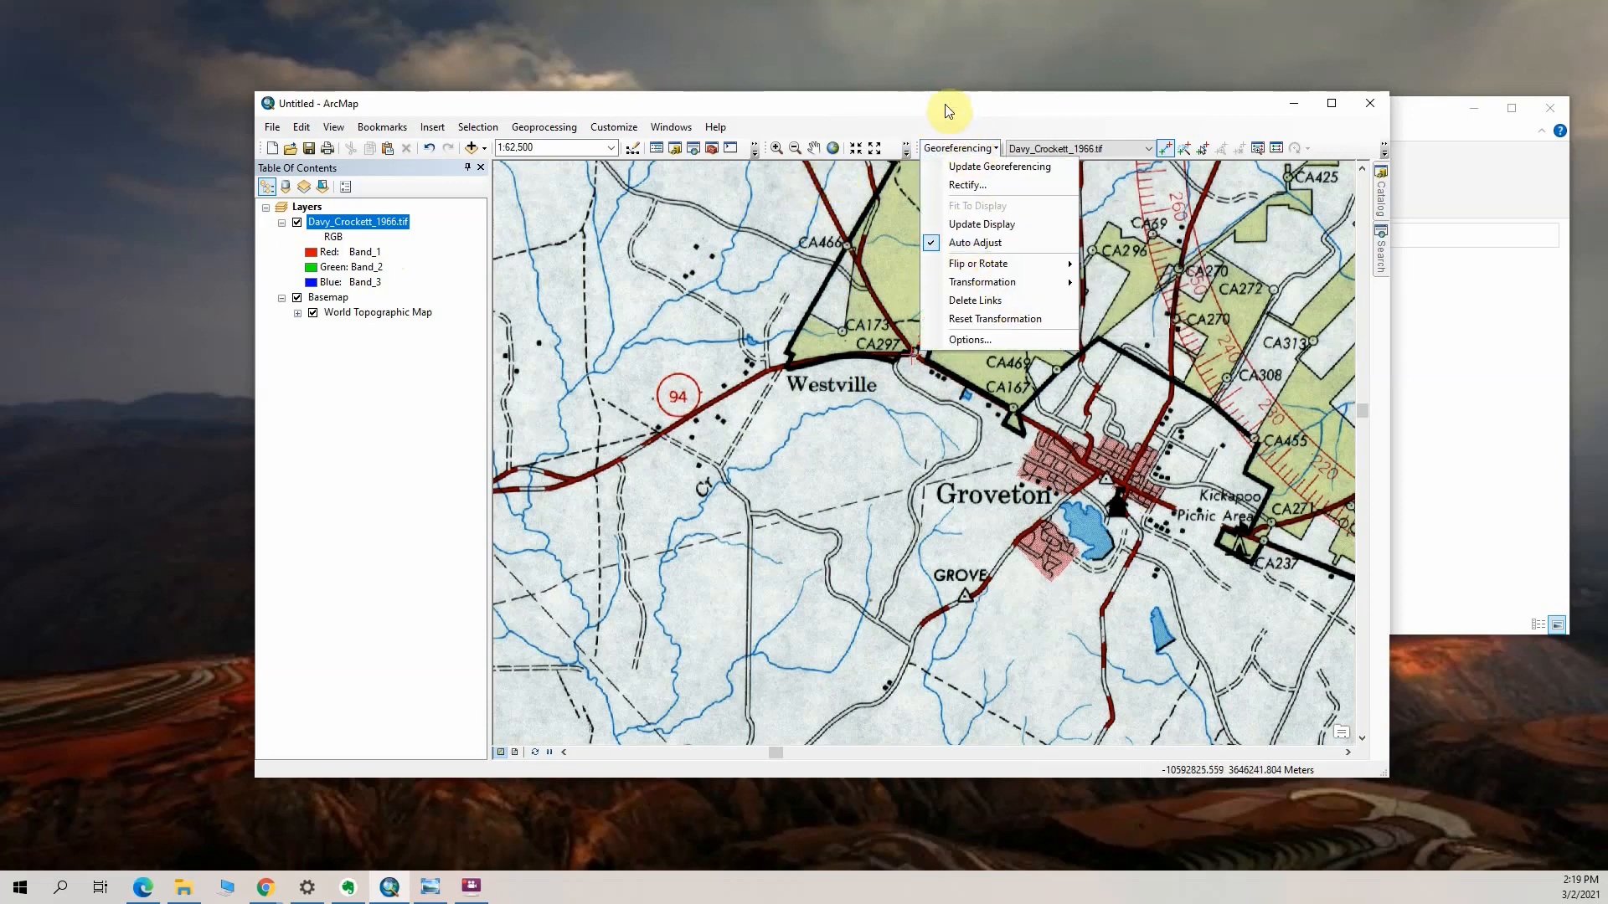
click(1257, 202)
scroll(1034, 458, down, 3)
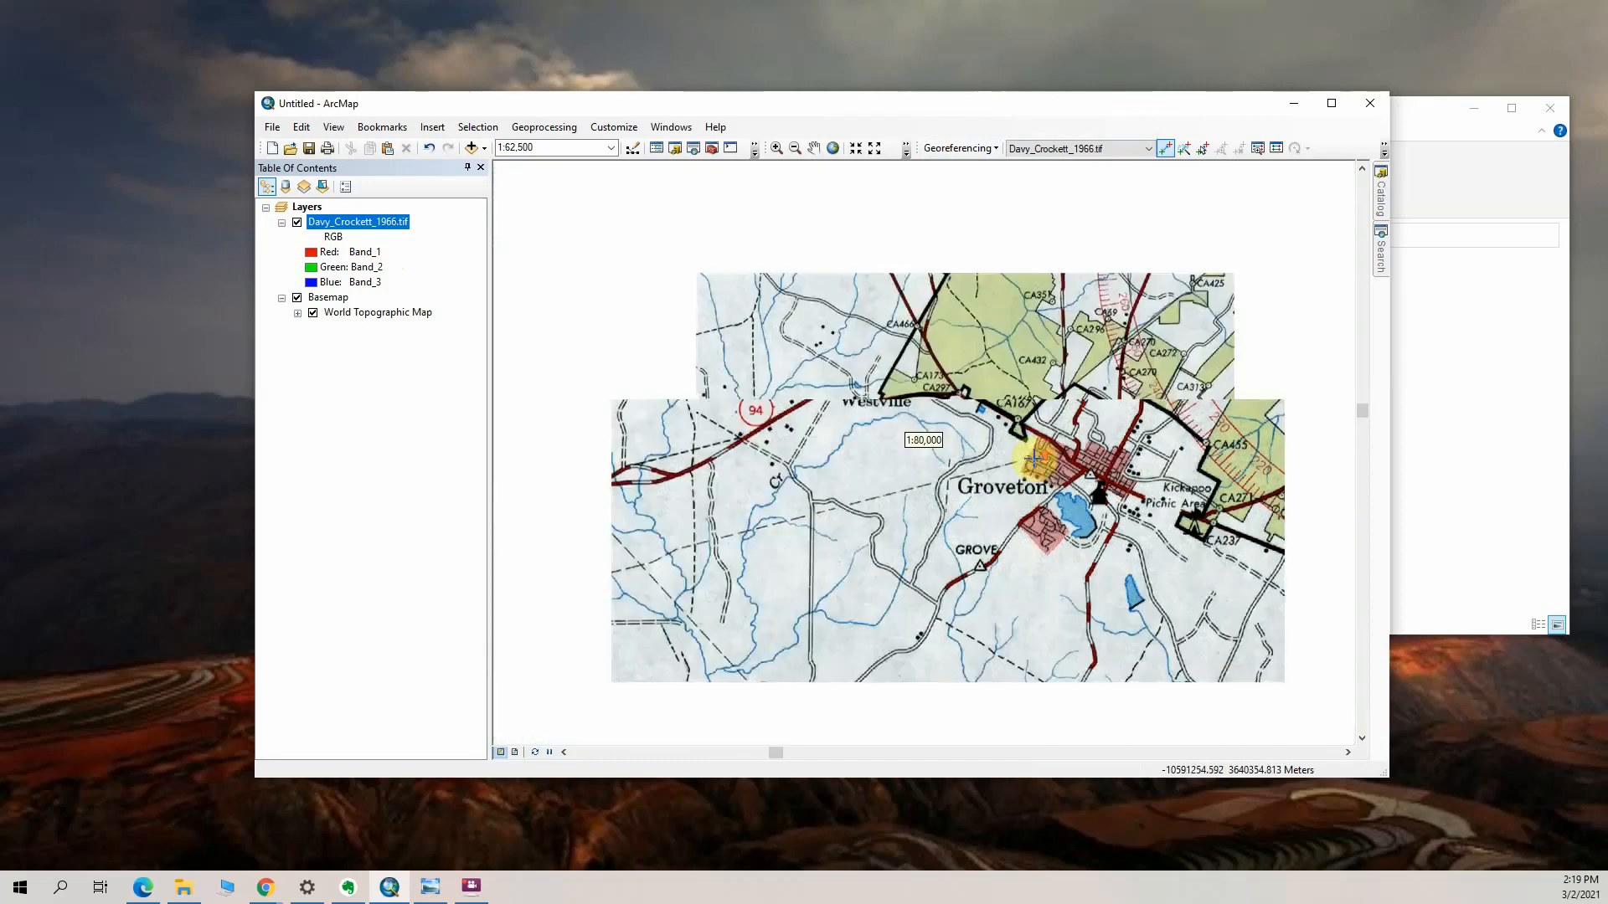
scroll(1034, 458, down, 2)
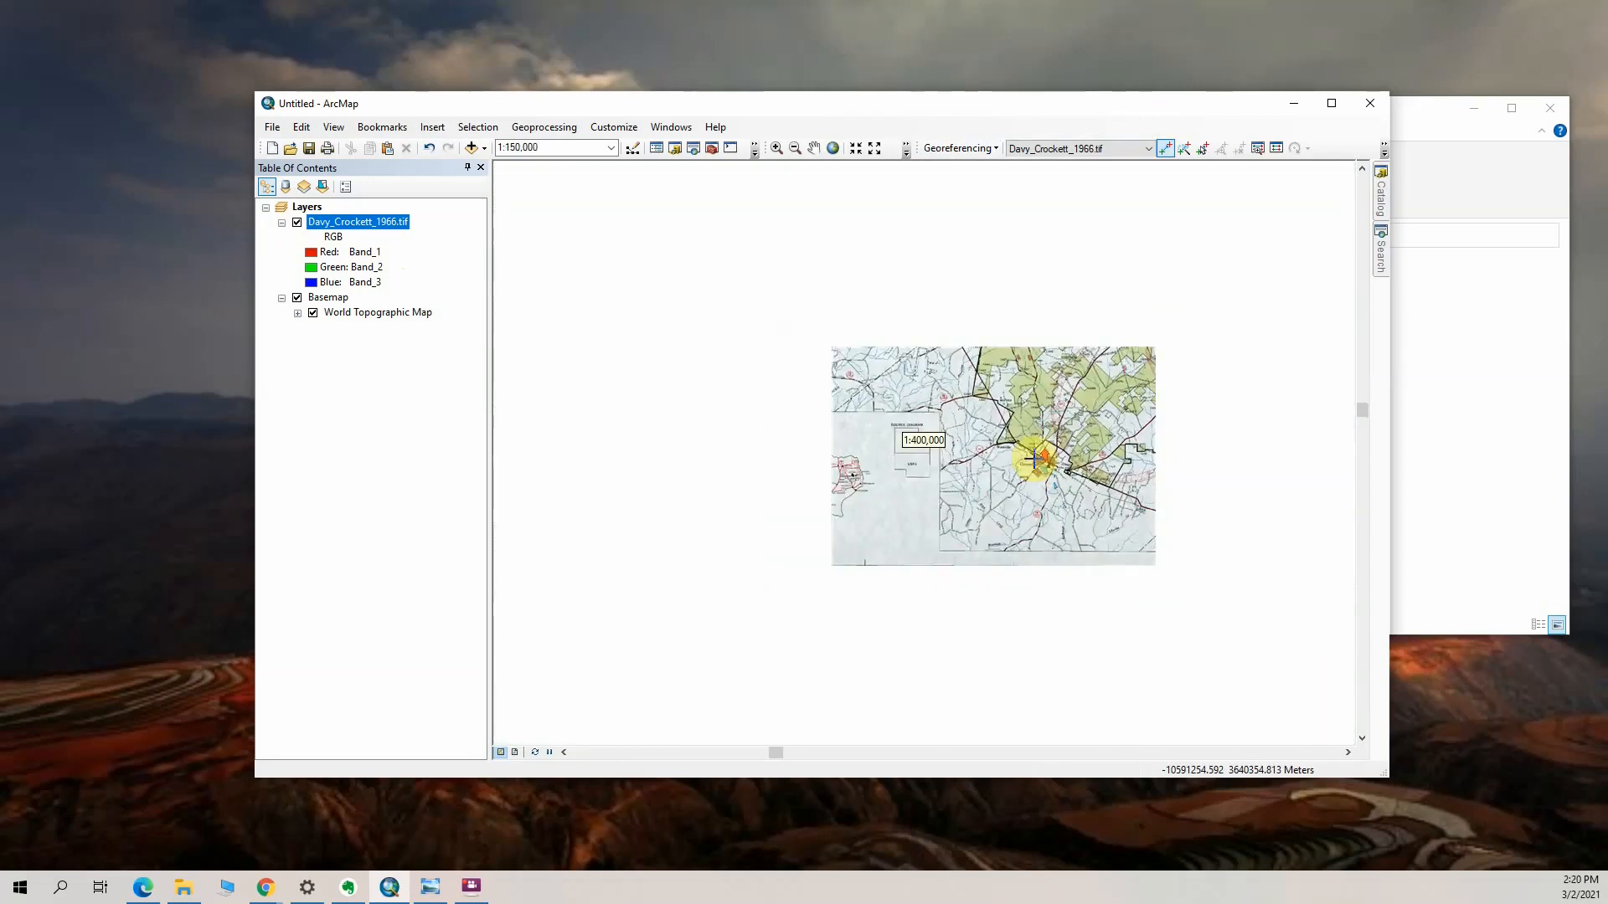
scroll(1033, 458, up, 2)
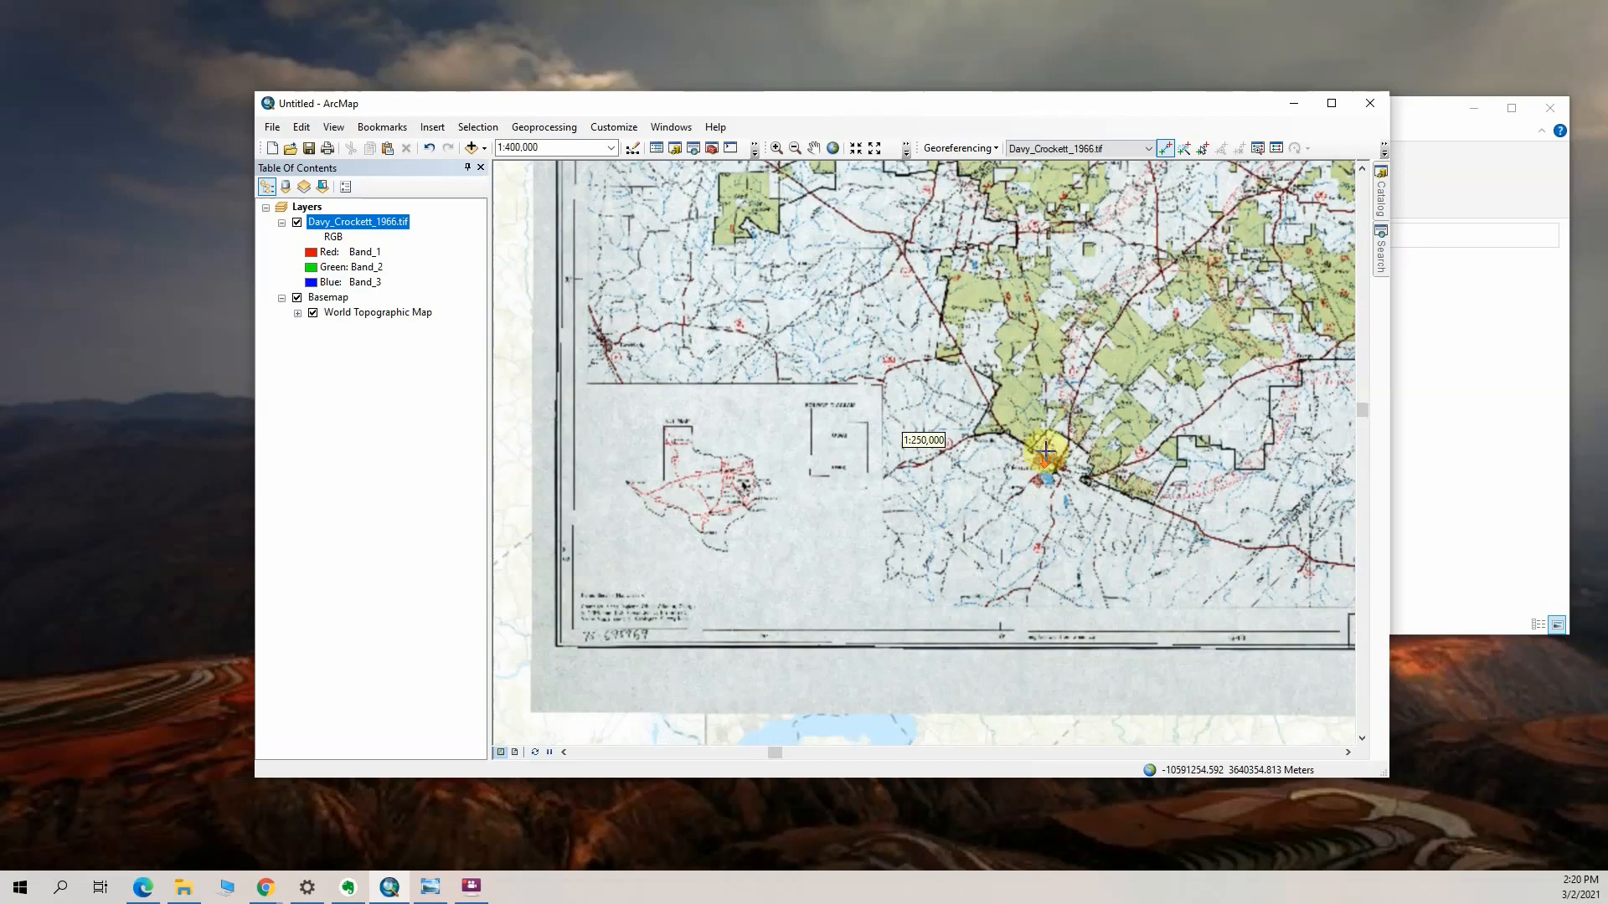
click(813, 148)
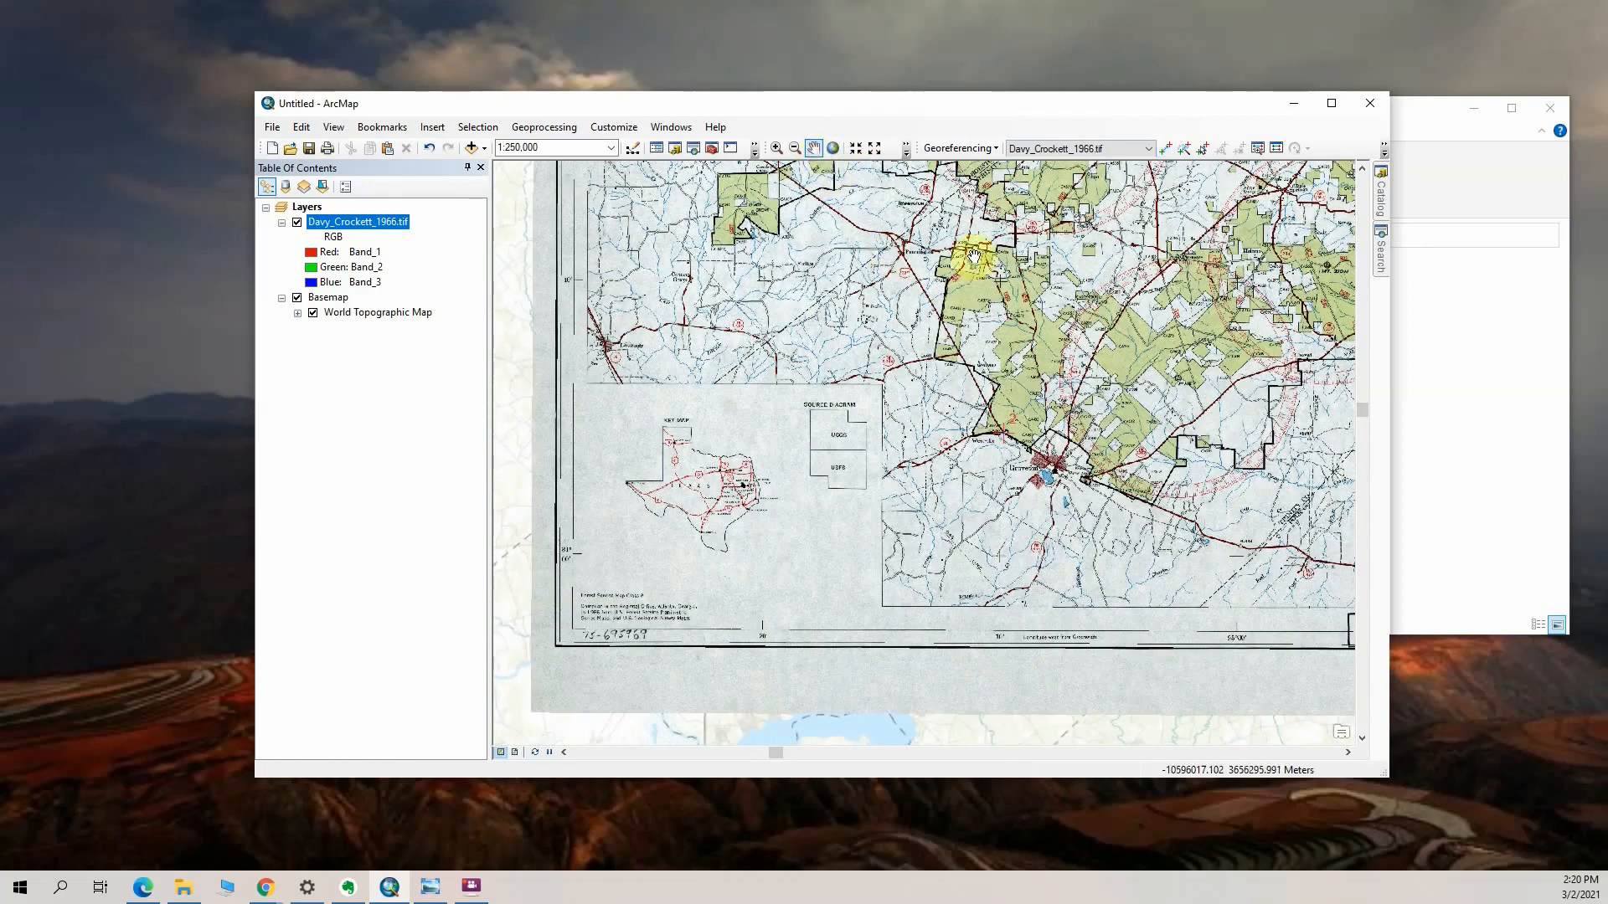
drag(922, 360, 895, 403)
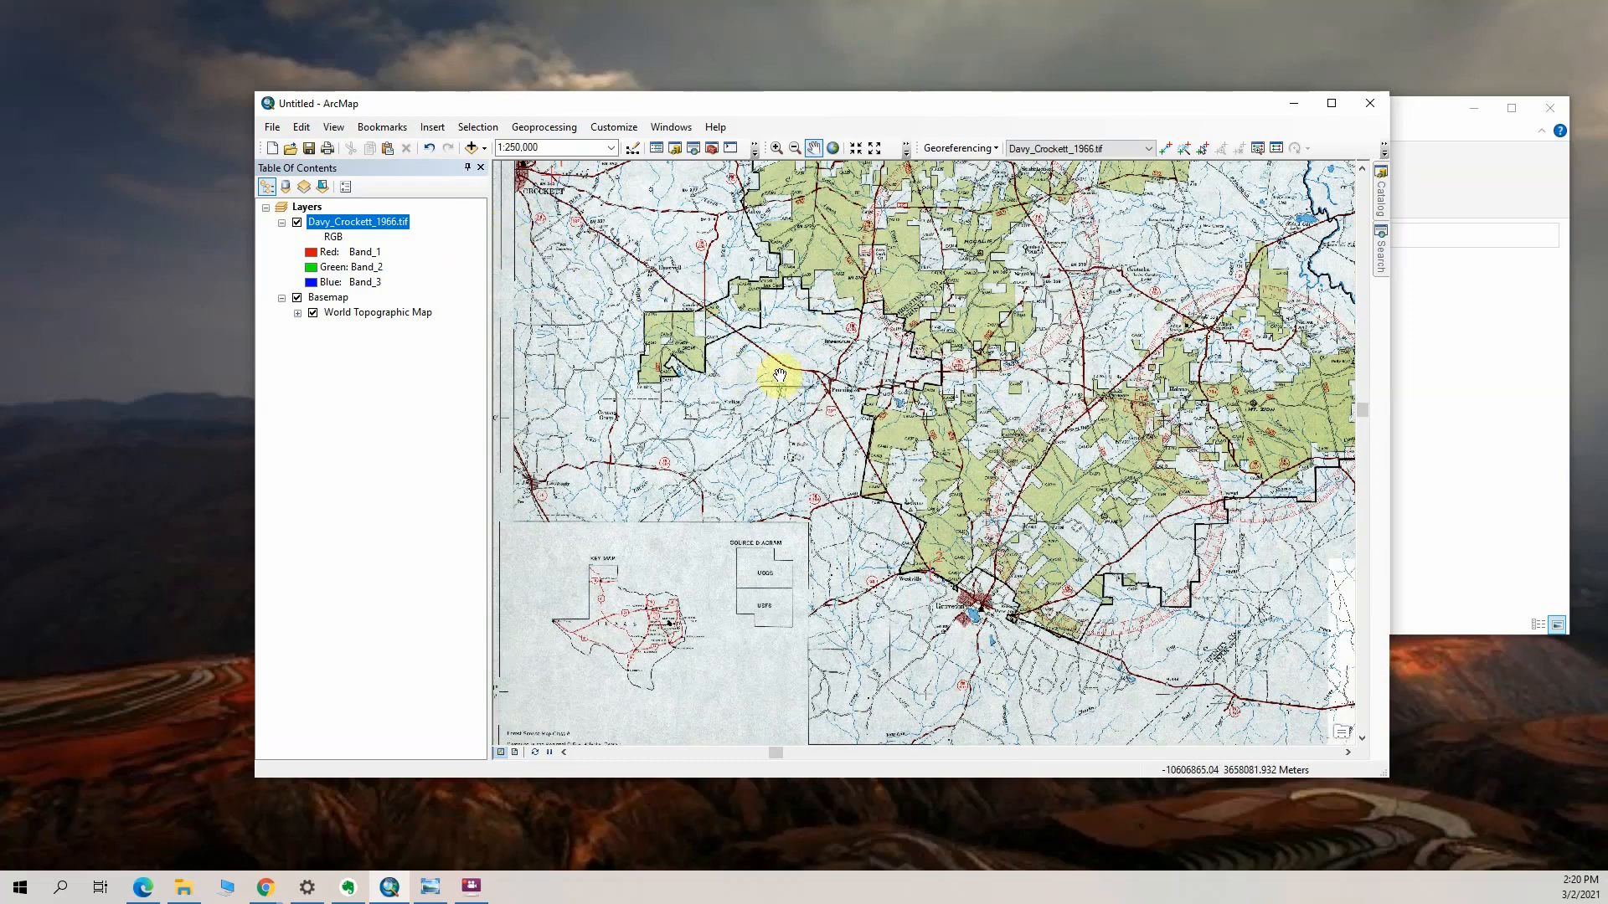
scroll(847, 392, down, 2)
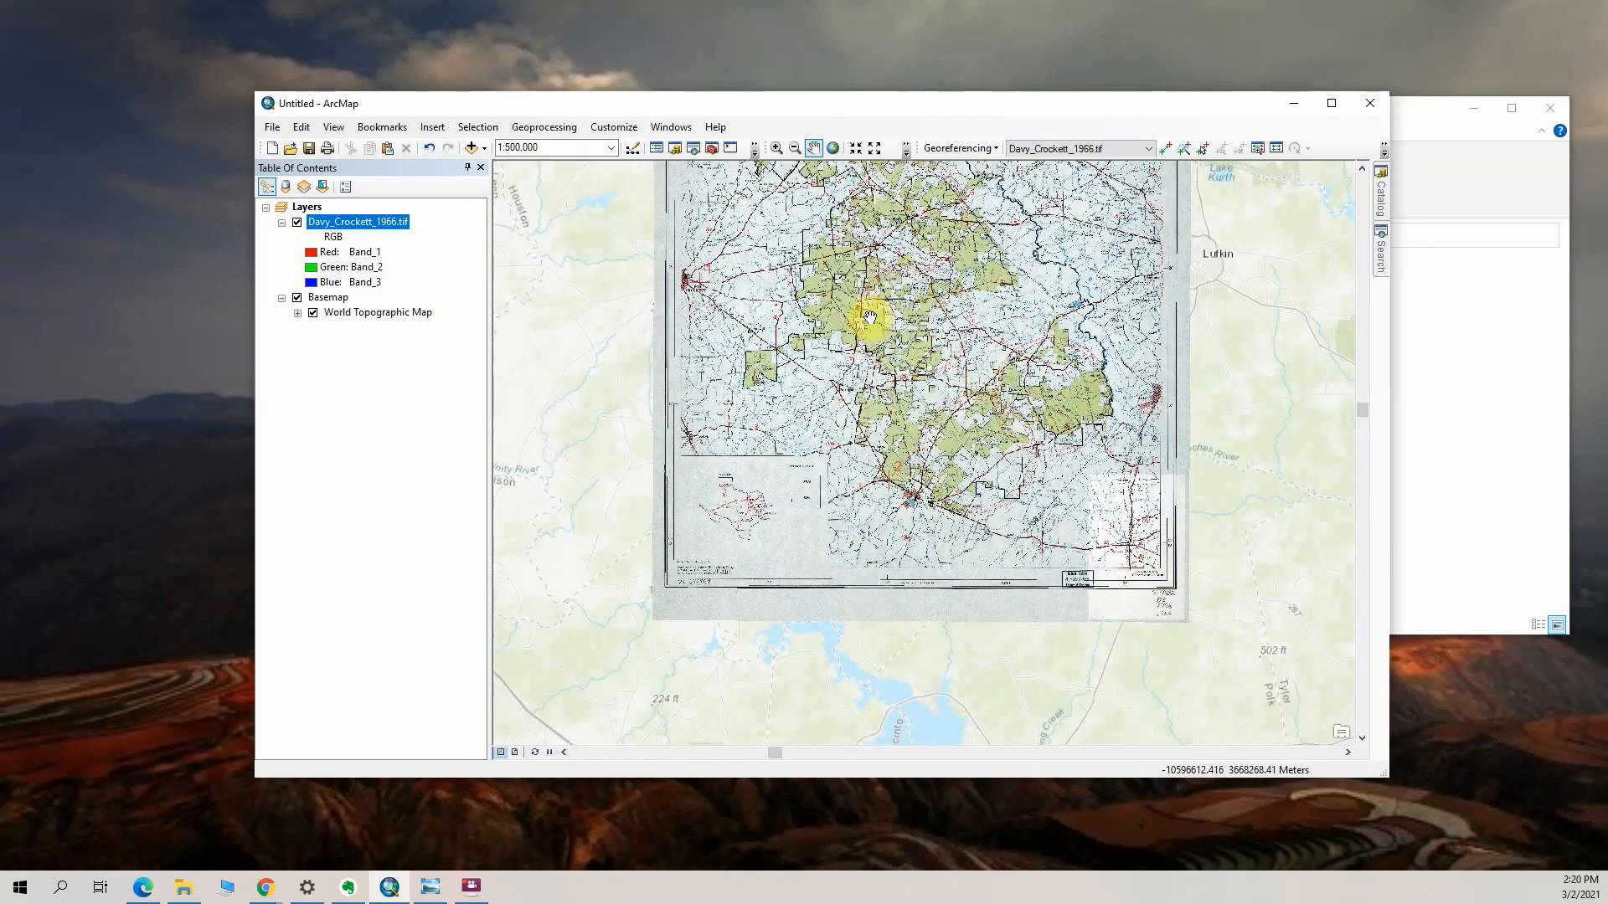
scroll(873, 316, up, 1)
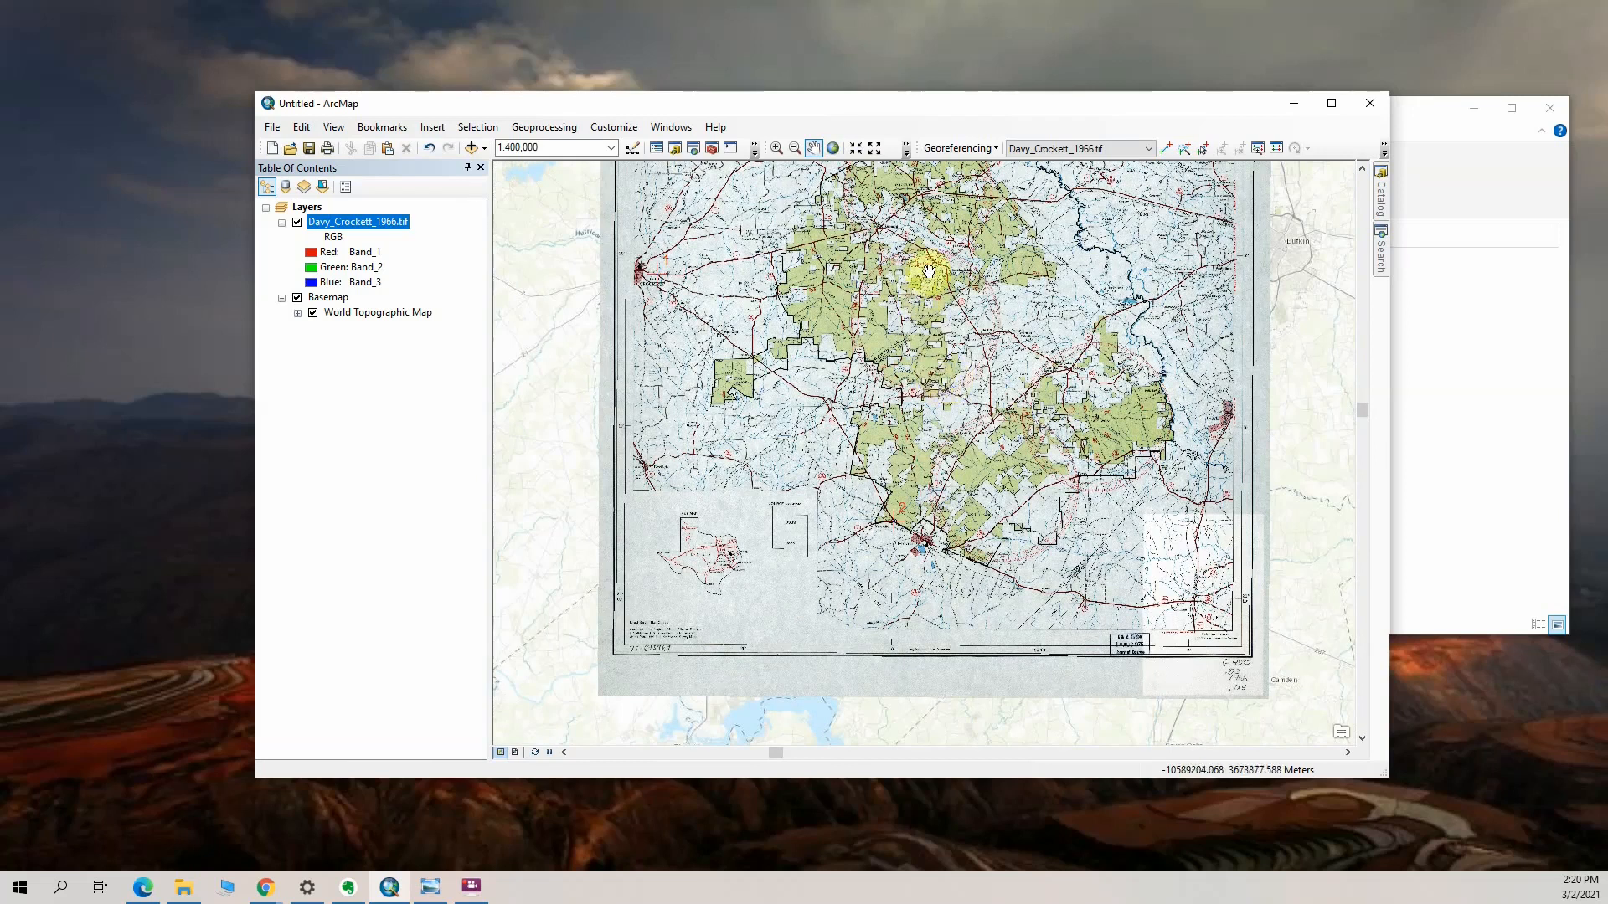
Add a third control point linking the FM 1247 and FM 1819 junction southwest of Wells to the basemap, and show the scan again
drag(930, 270, 922, 467)
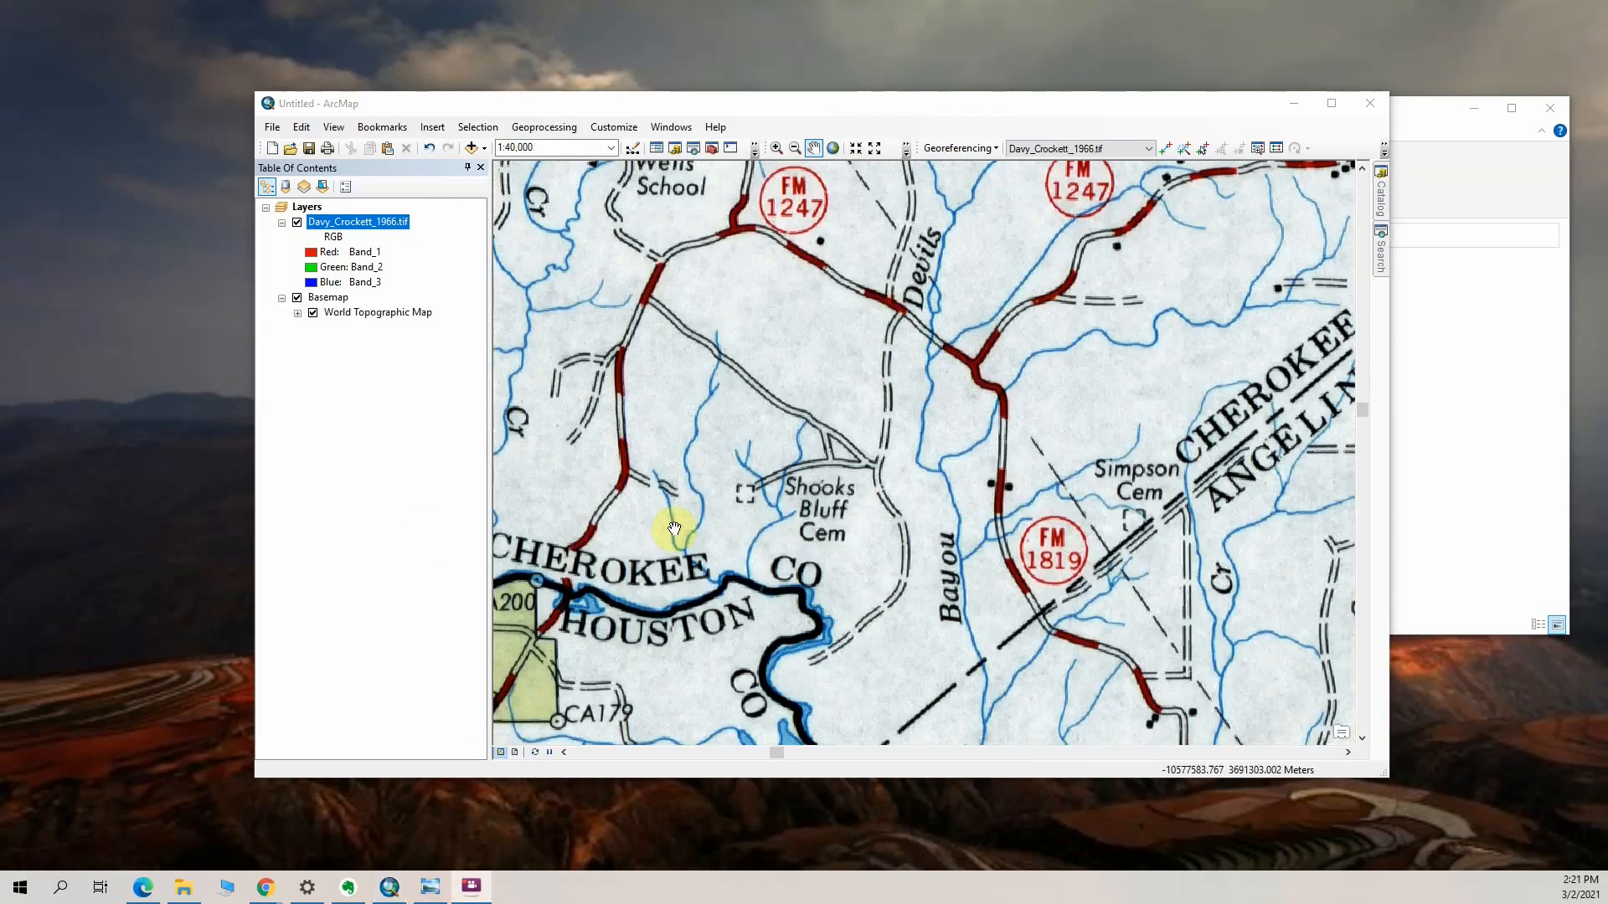
scroll(1135, 528, up, 2)
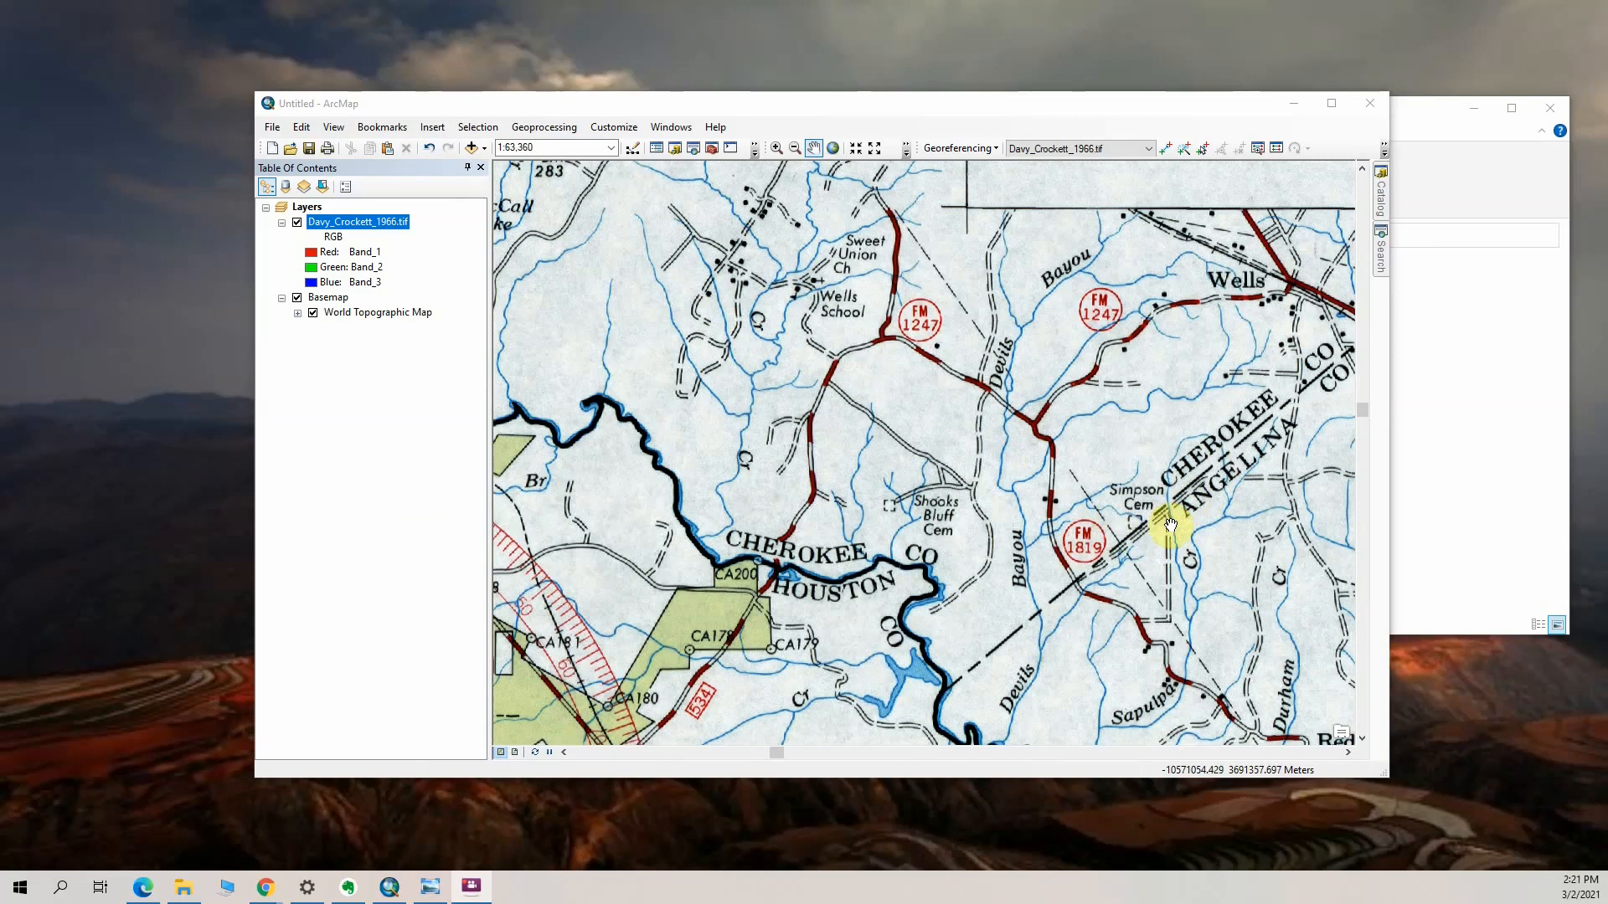
drag(1076, 463, 958, 416)
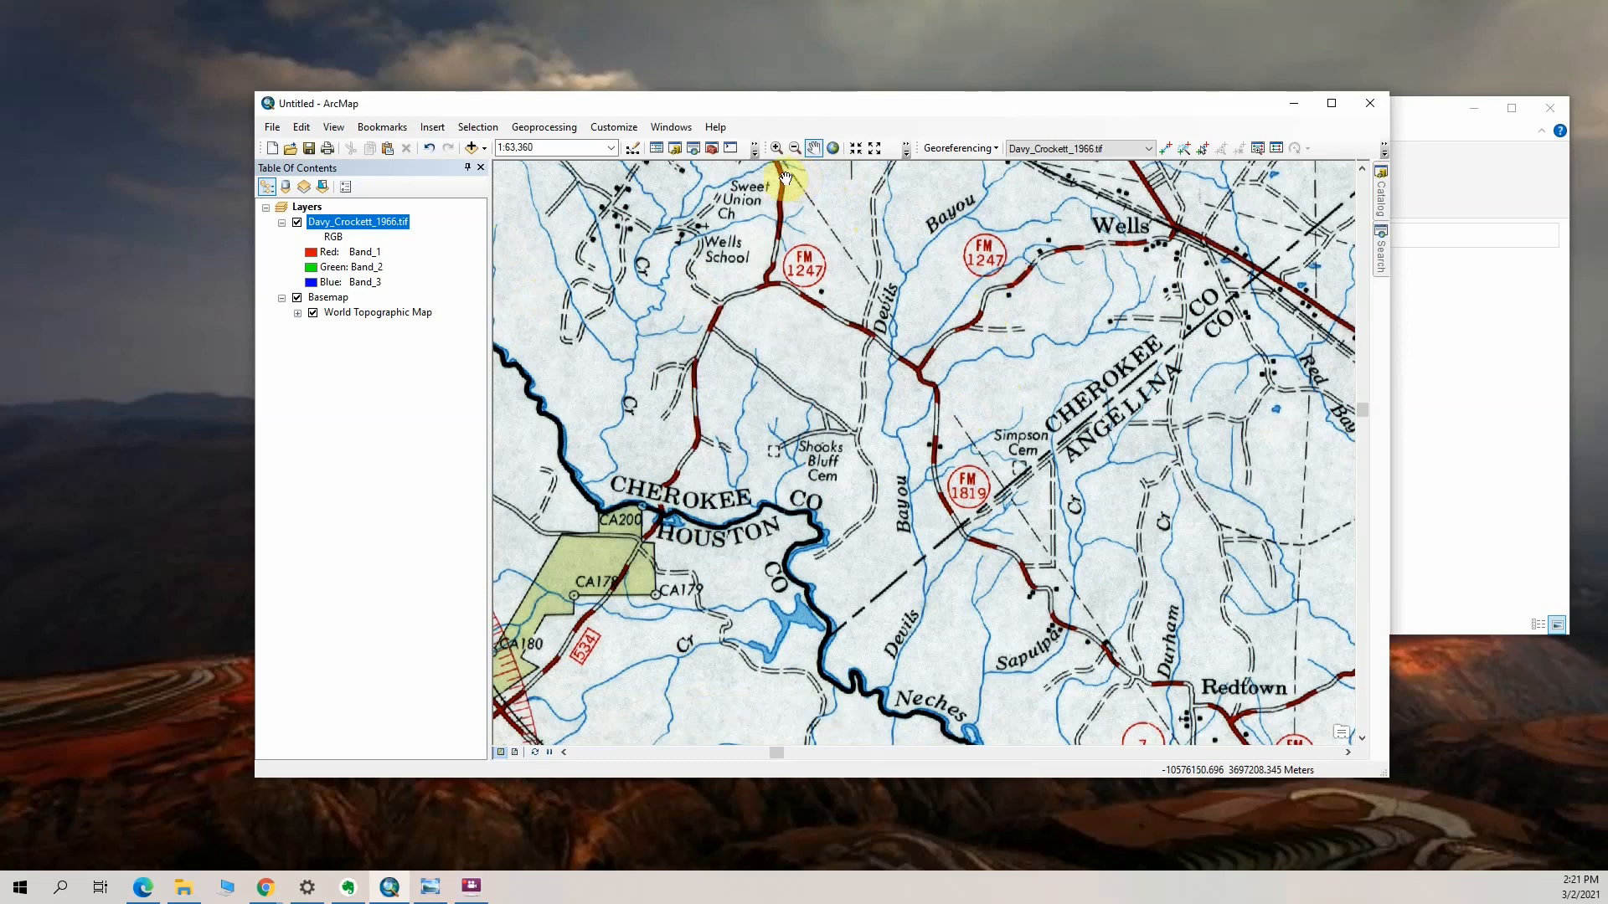
click(1170, 150)
click(916, 374)
click(297, 223)
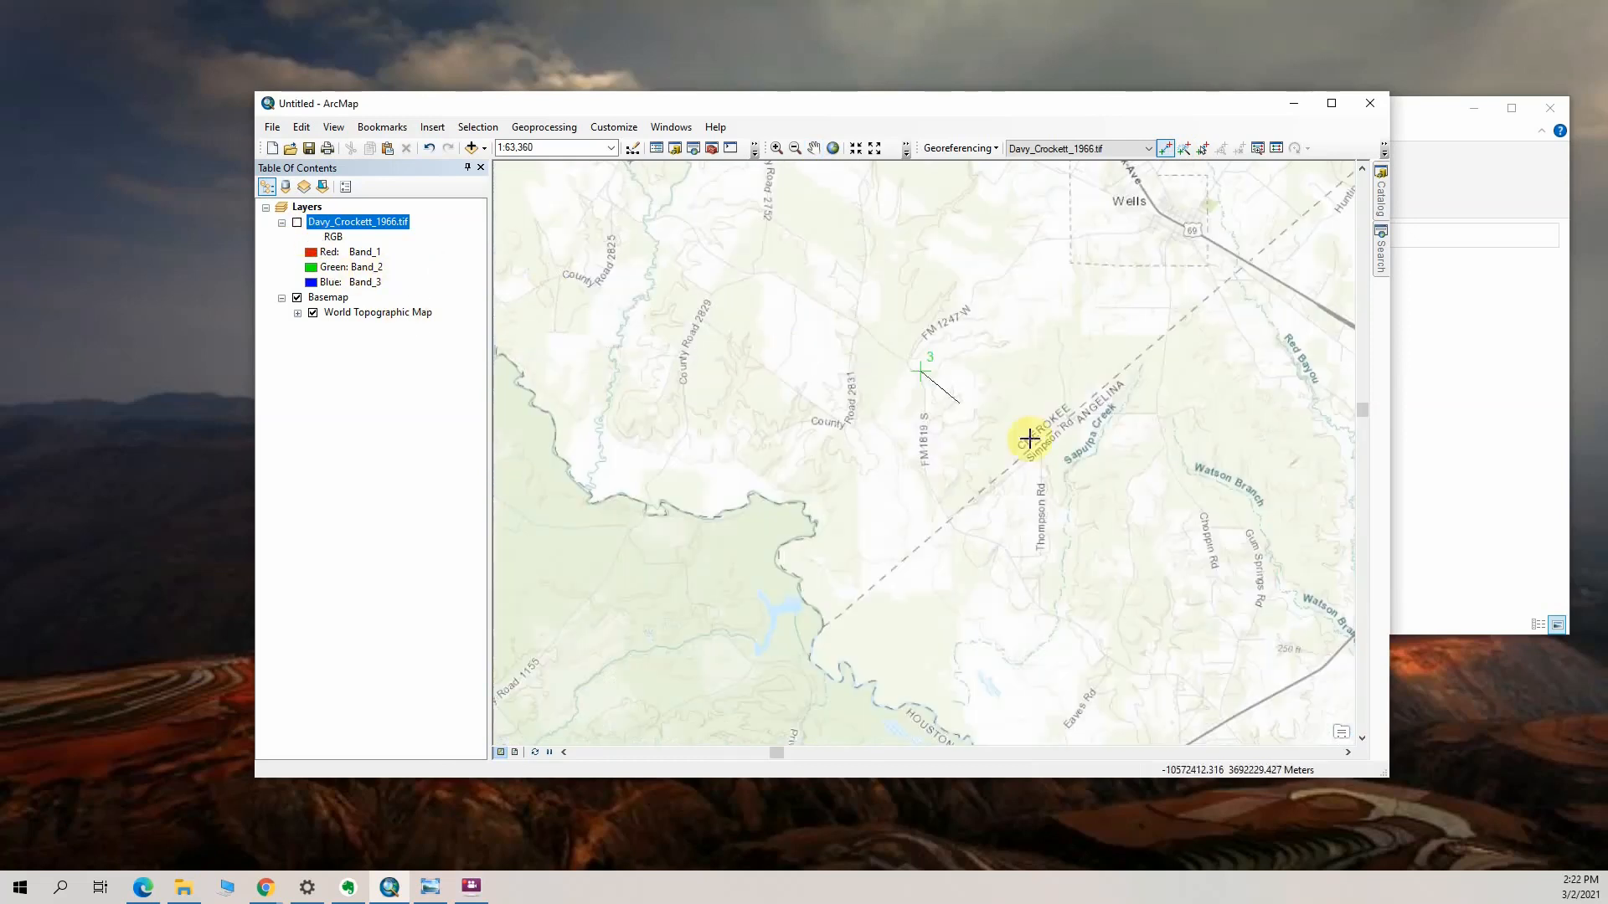
click(881, 339)
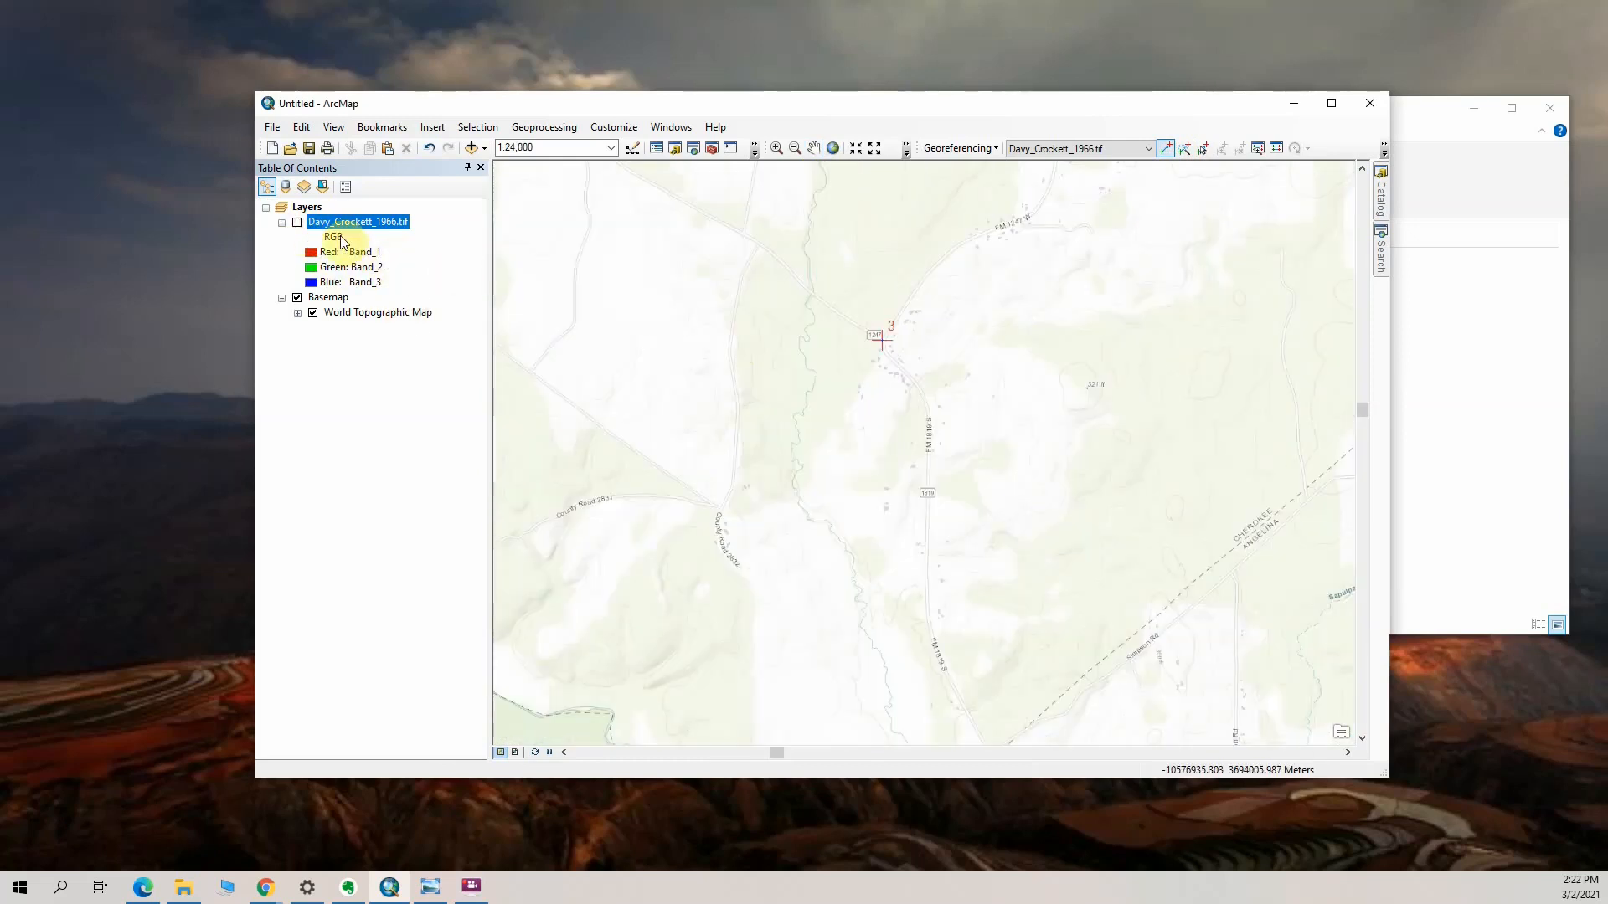
click(297, 223)
scroll(908, 523, down, 3)
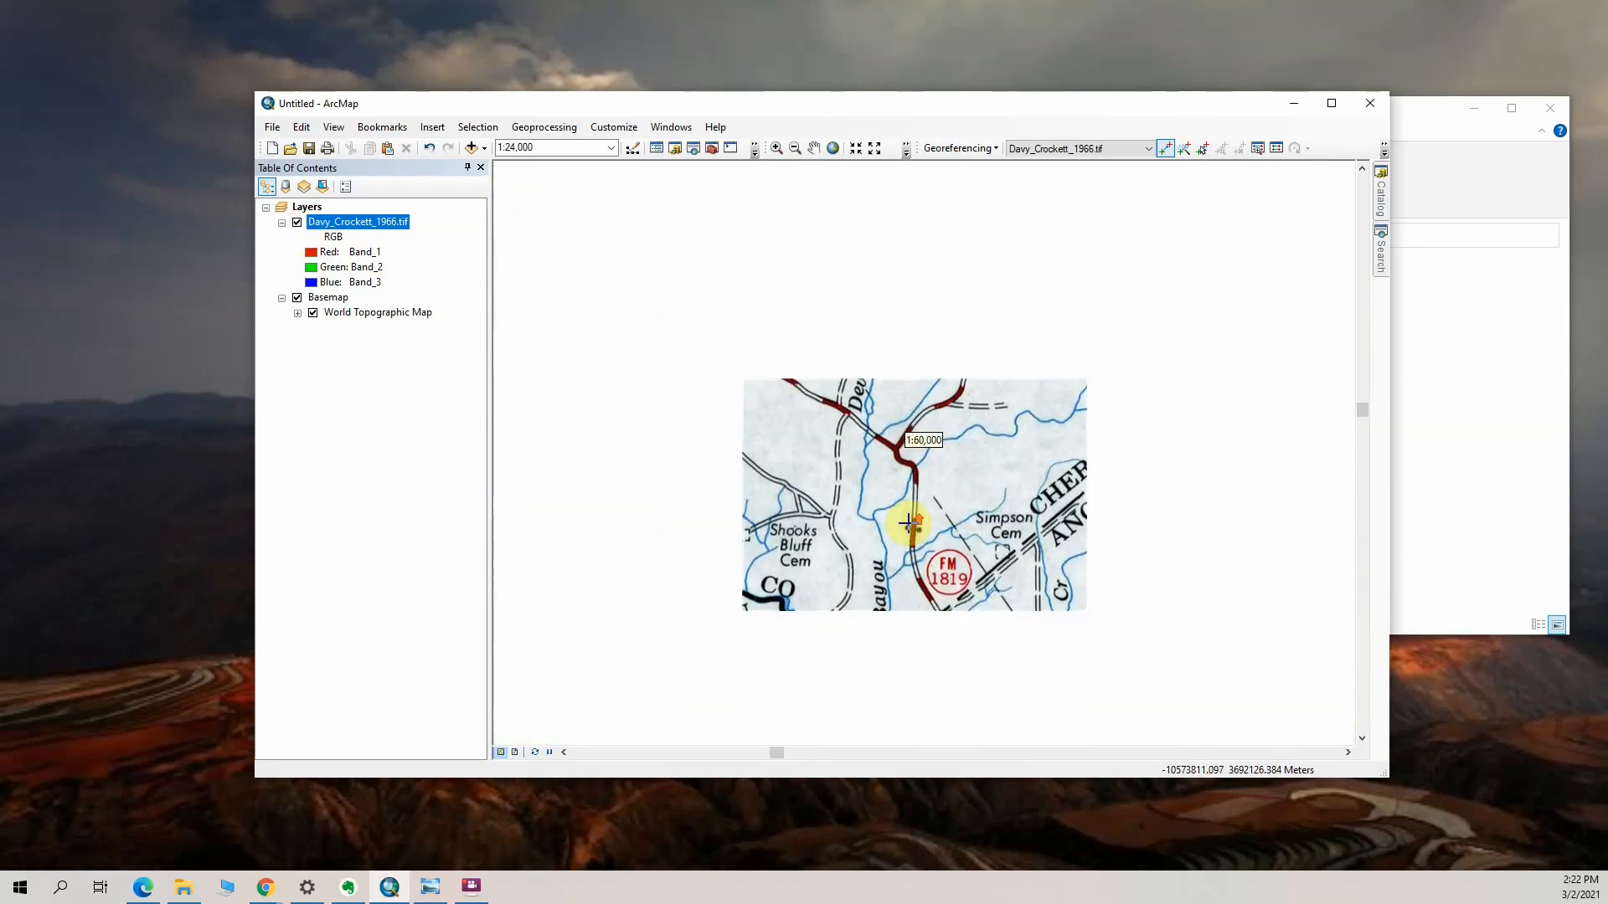
Show the Effects toolbar, with the whole Davy Crockett scan in view
scroll(909, 553, down, 3)
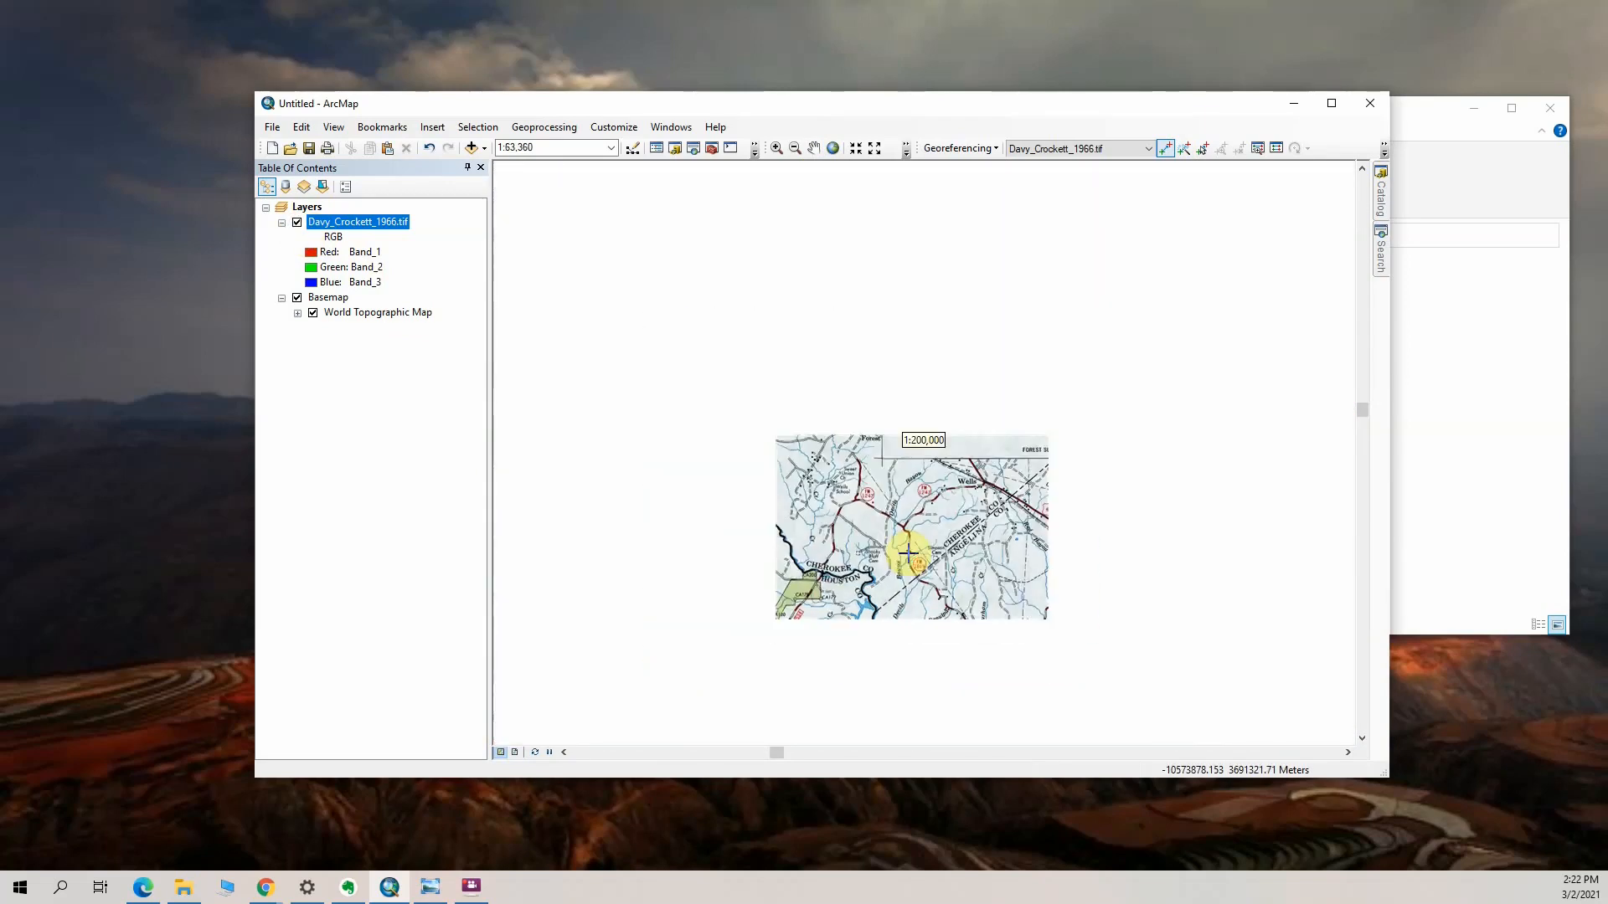
scroll(909, 553, down, 3)
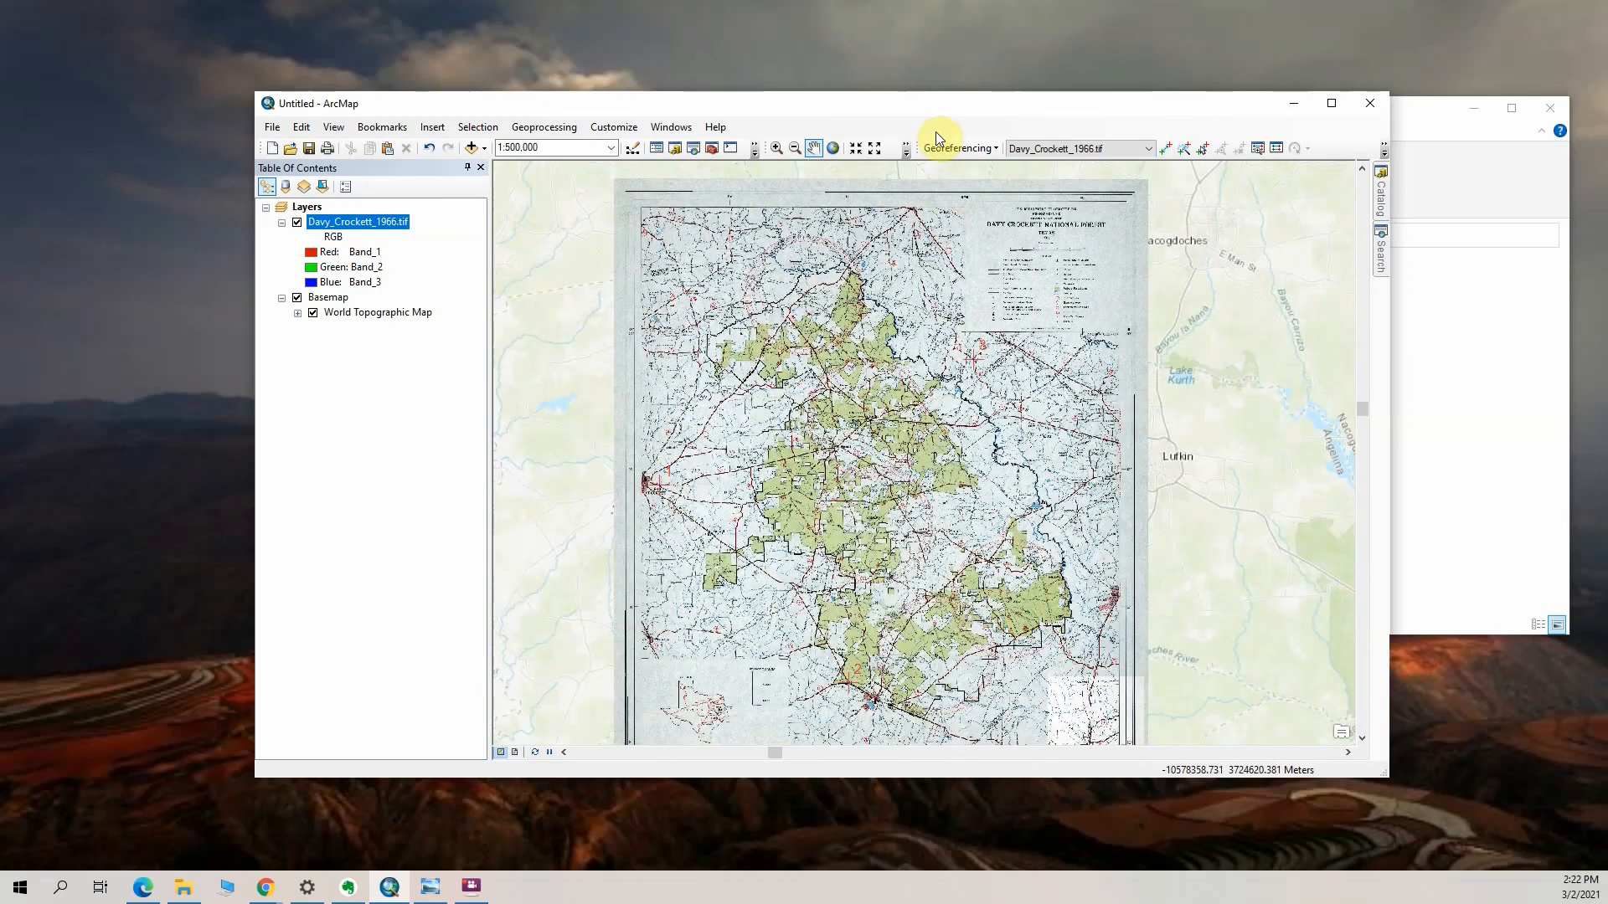
right_click(937, 131)
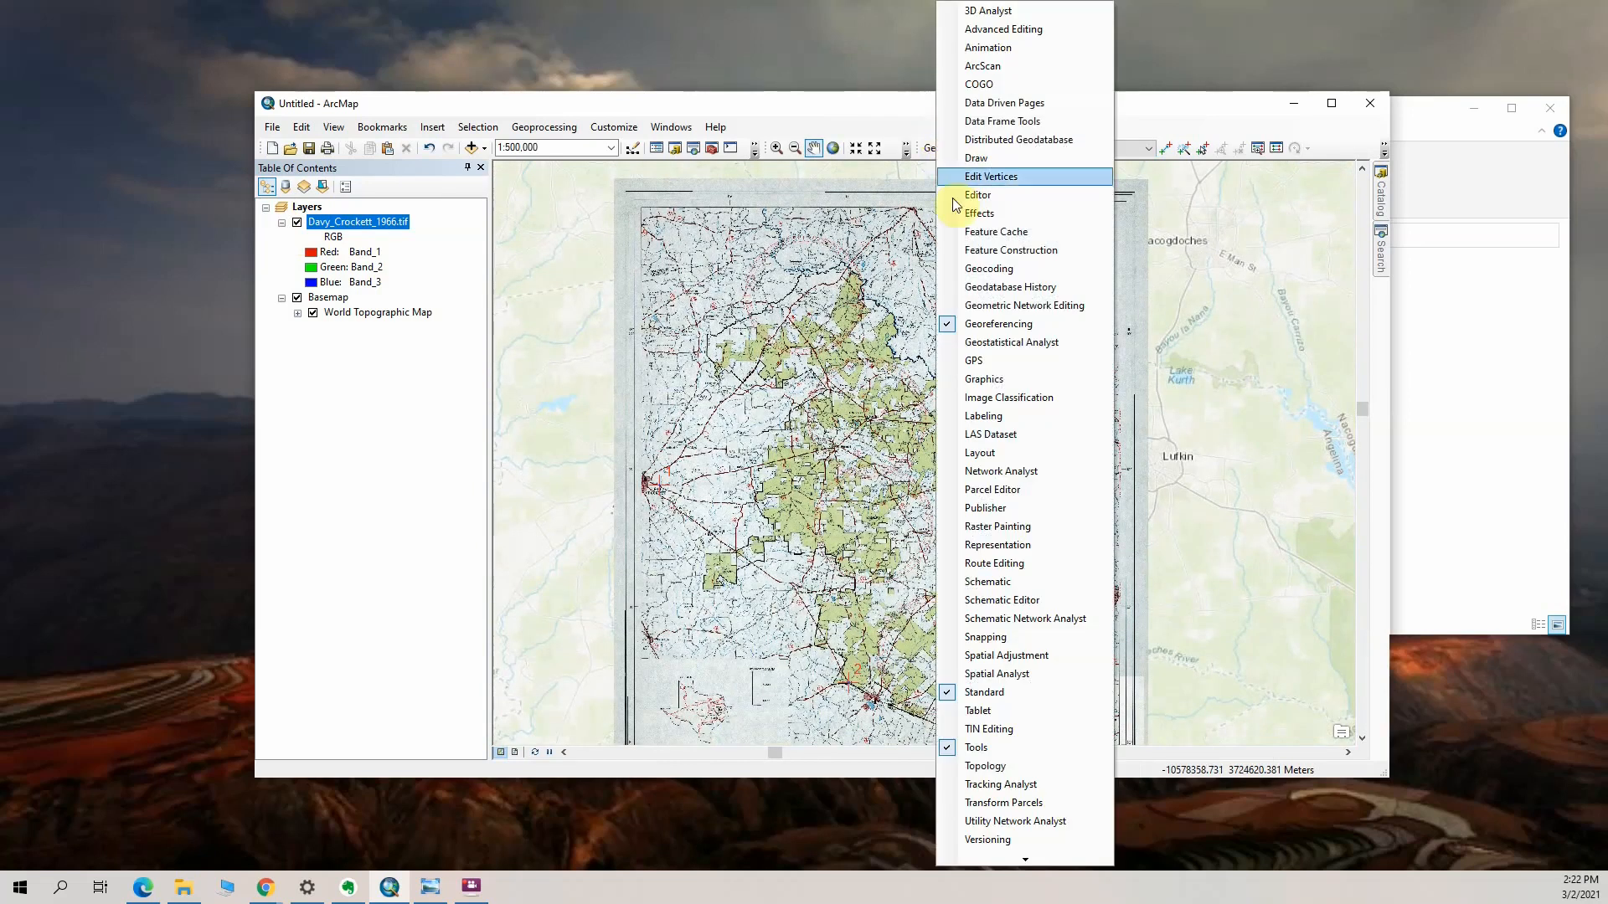
click(978, 218)
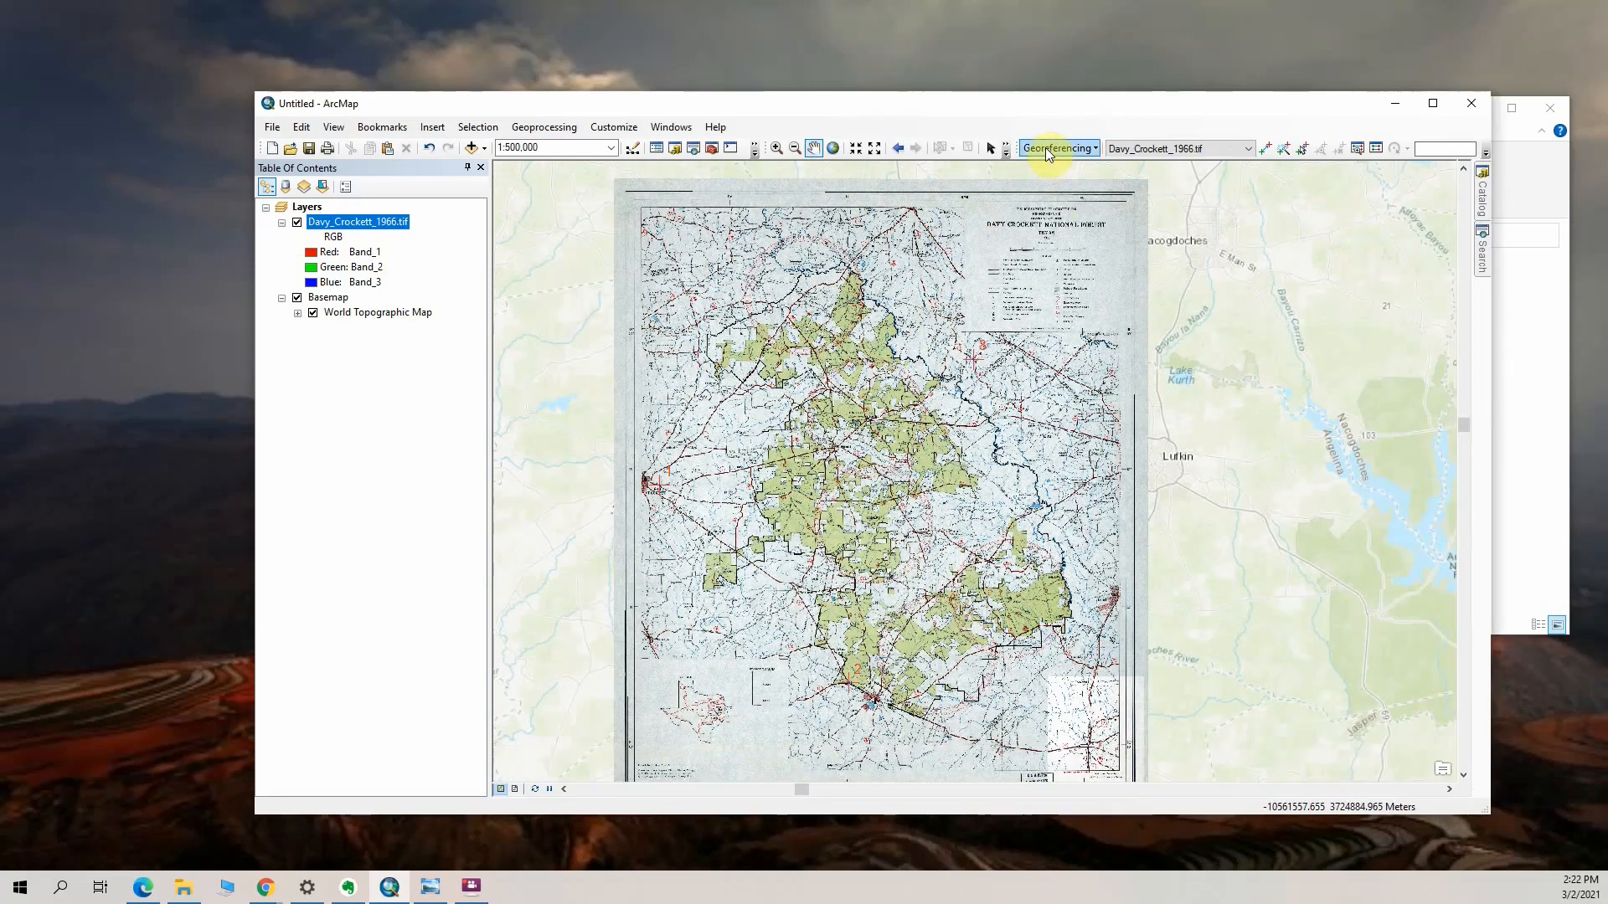
Widen the map window, float the Georeferencing toolbar over the map, and dock the Effects toolbar beside the Tools toolbar
click(1045, 147)
click(1012, 136)
click(1036, 151)
click(1048, 153)
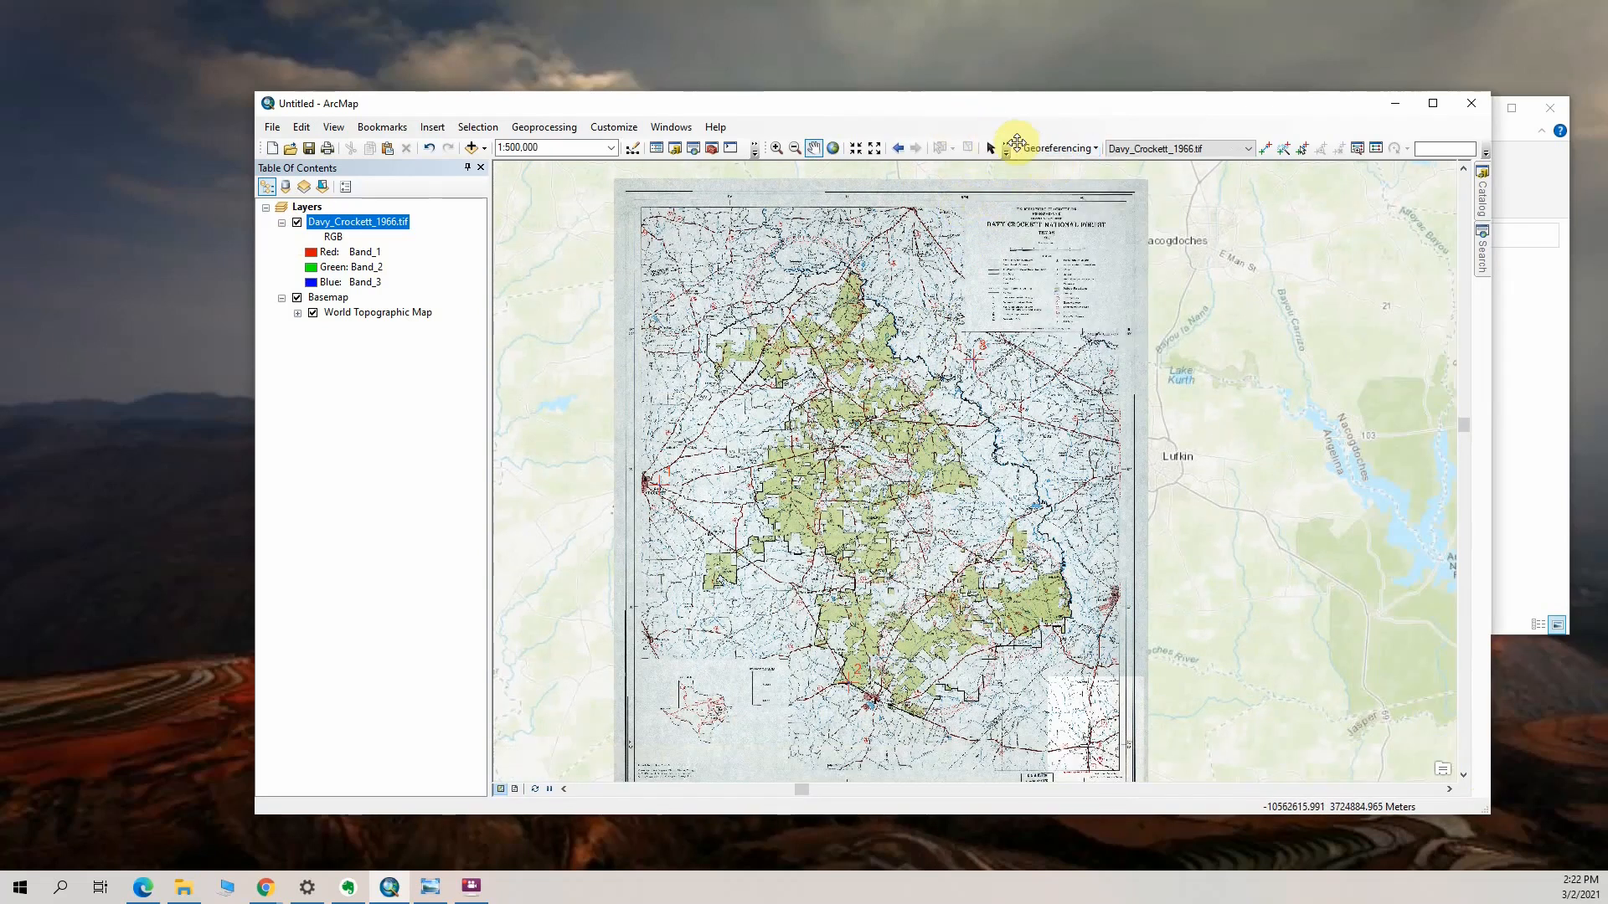
drag(1015, 143, 1041, 208)
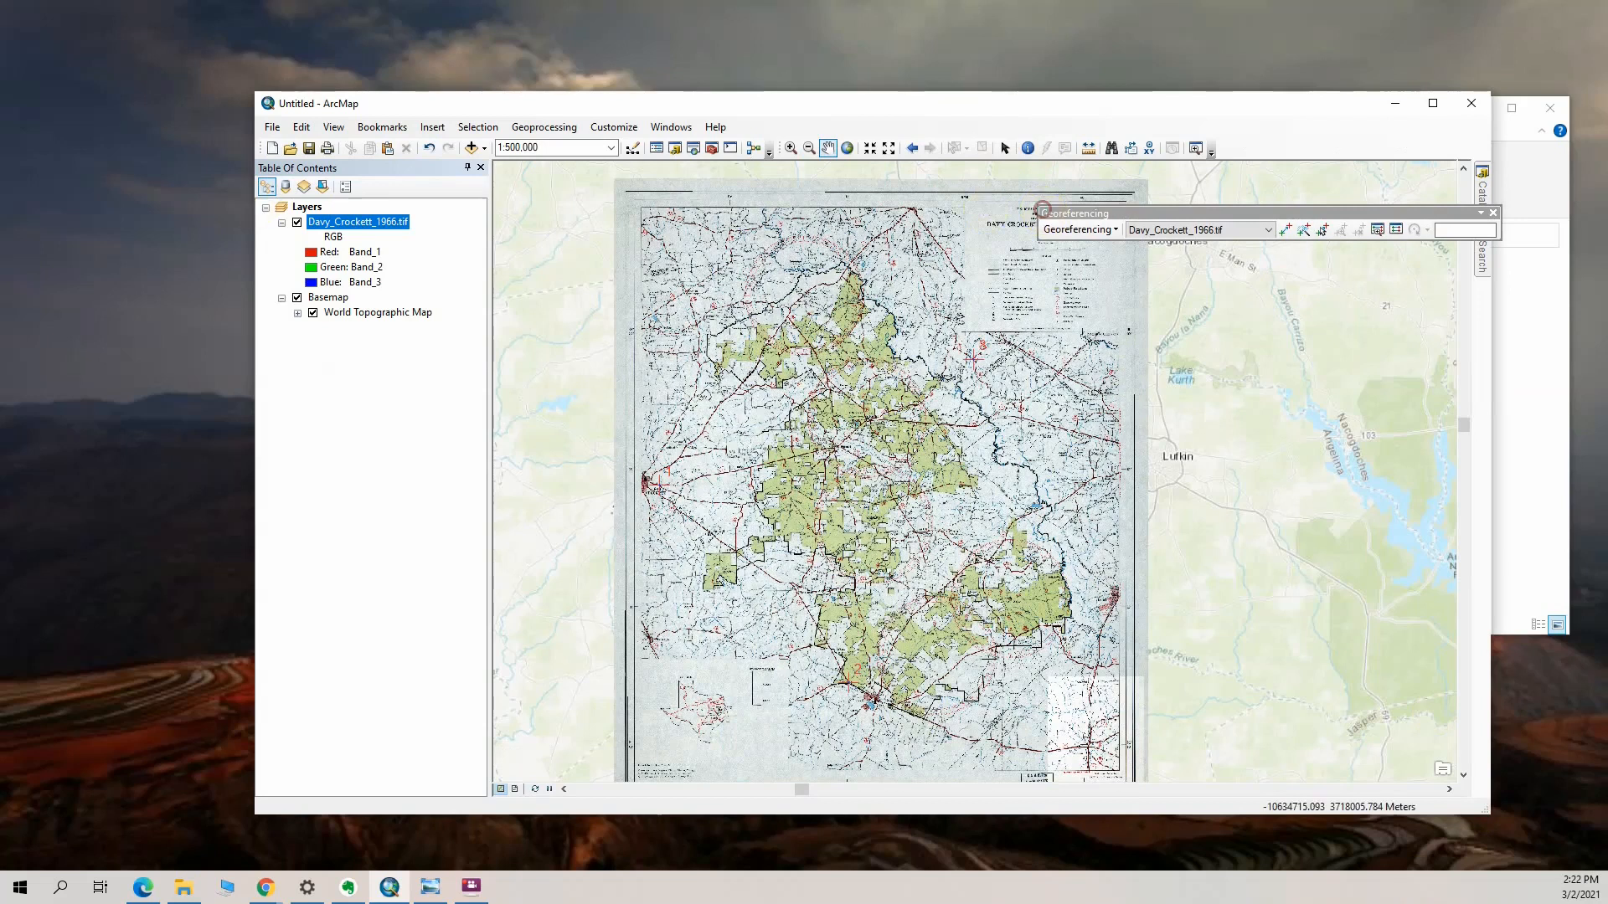
drag(0, 469, 1312, 151)
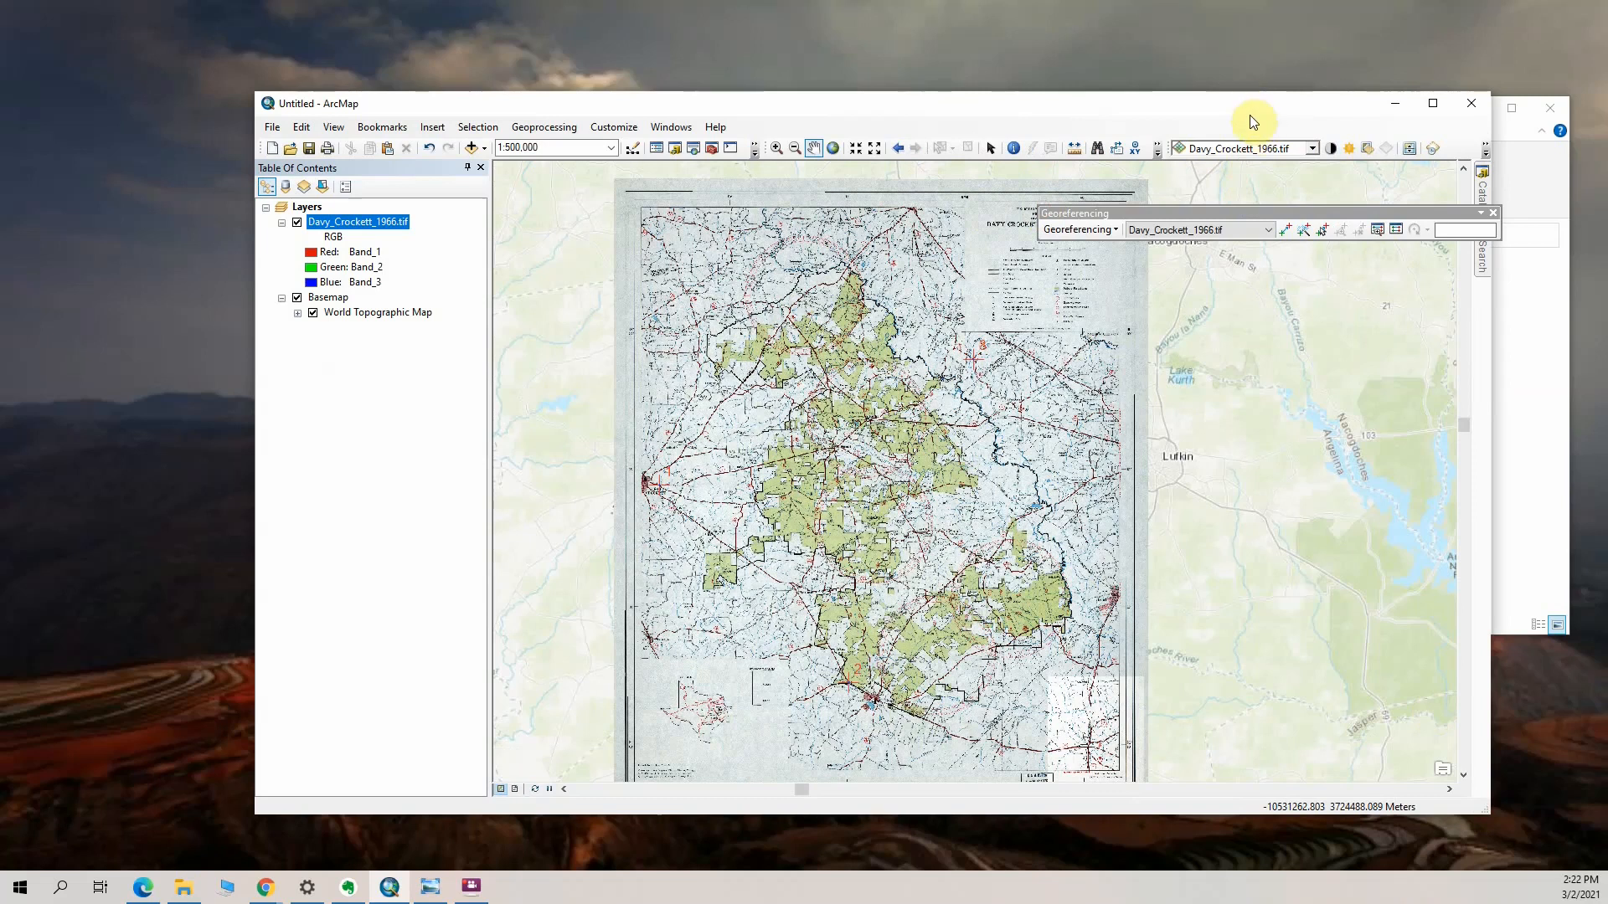
Hide the Georeferencing toolbar and use Swipe on Davy_Crockett_1966.tif to compare the scan with the basemap beneath it
click(1407, 151)
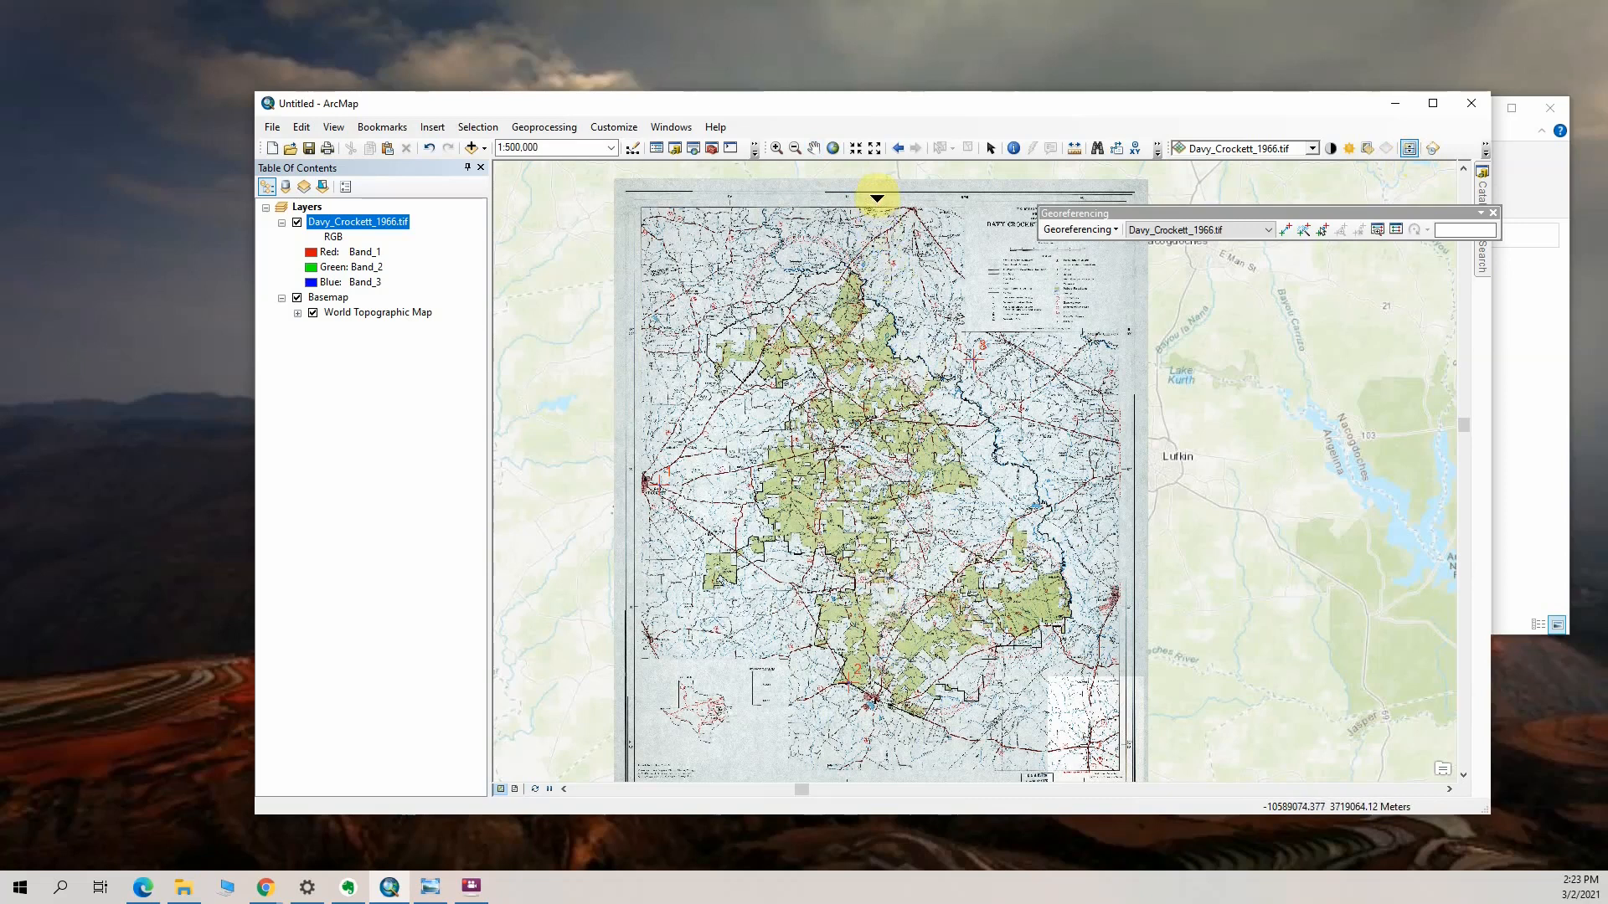
click(1492, 215)
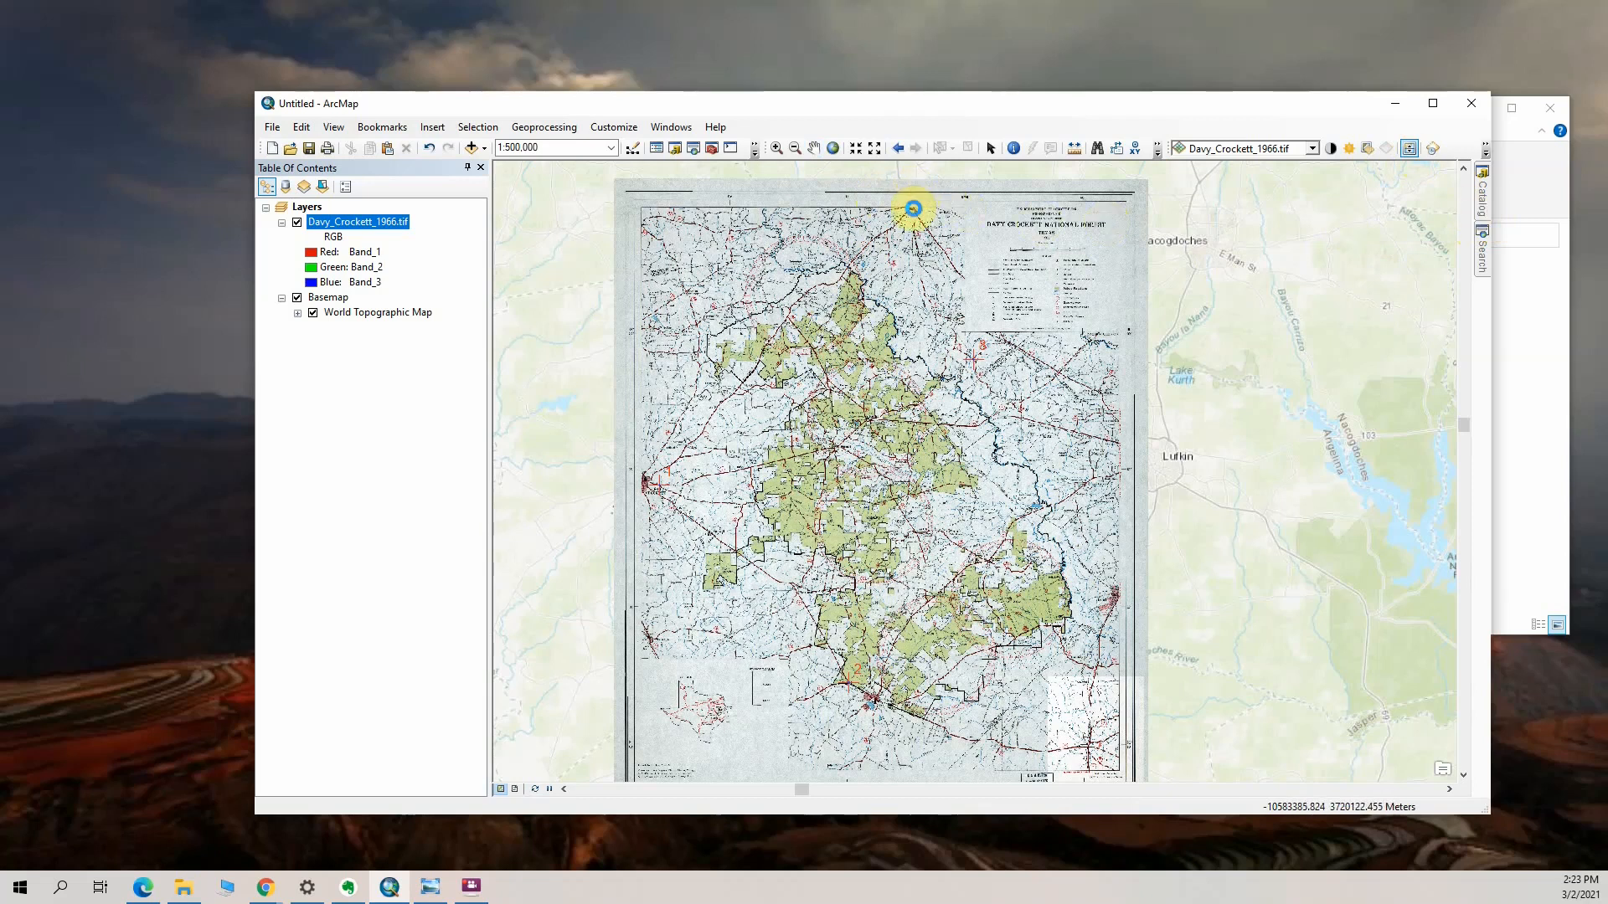
drag(913, 208, 1074, 233)
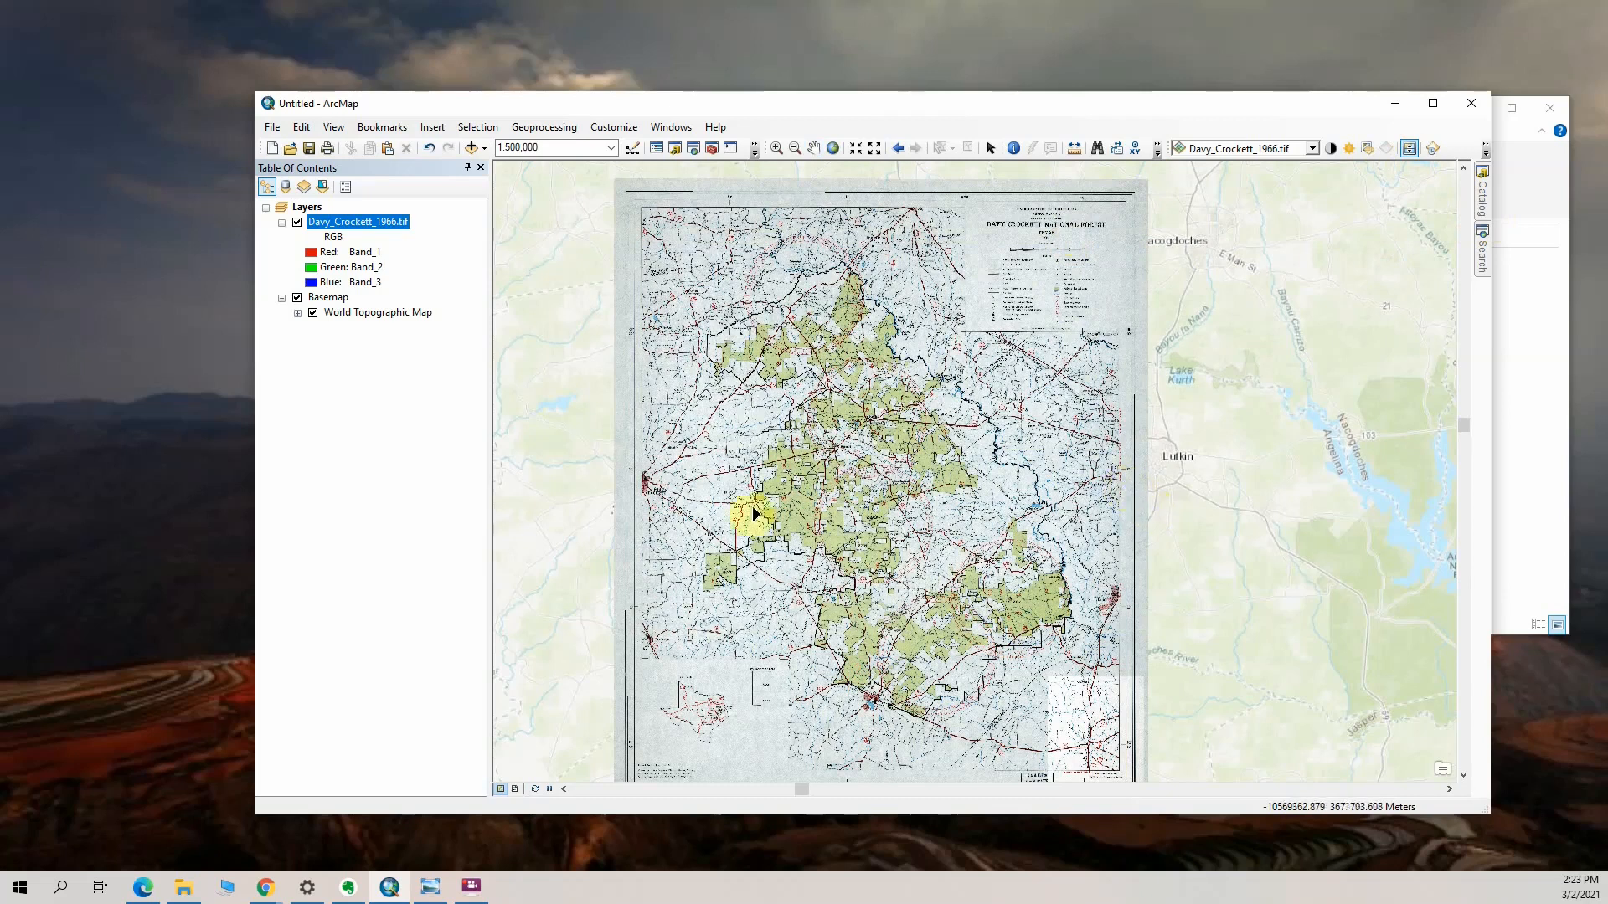
drag(629, 498, 955, 771)
drag(977, 715, 1003, 779)
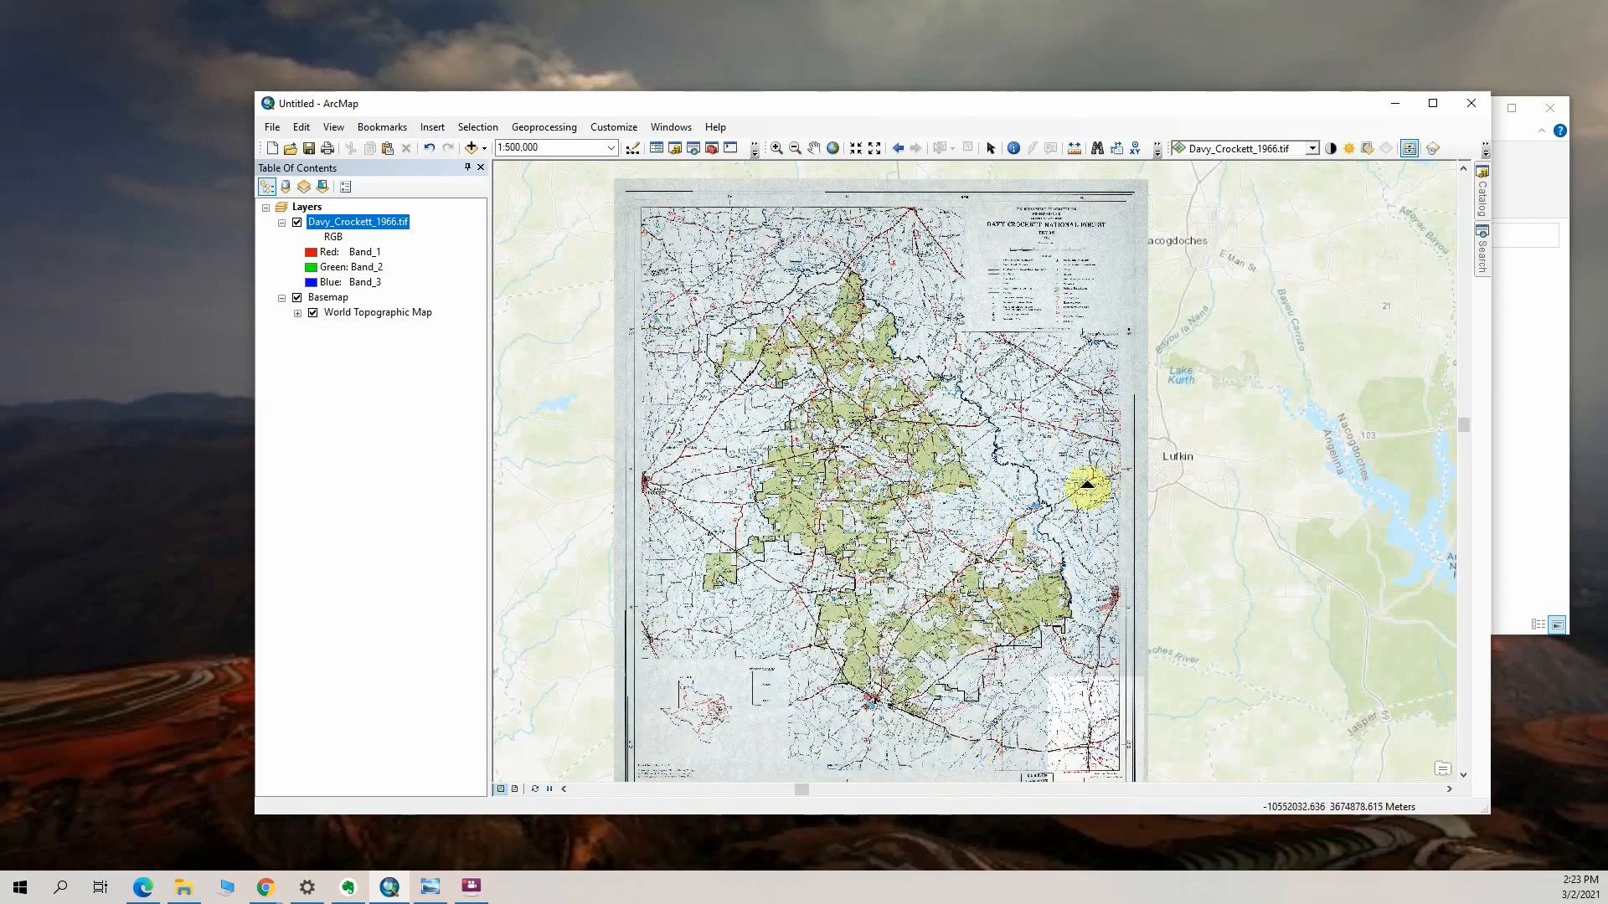
Show the Georeferencing toolbar again and review its commands
right_click(947, 124)
click(1038, 402)
click(1115, 226)
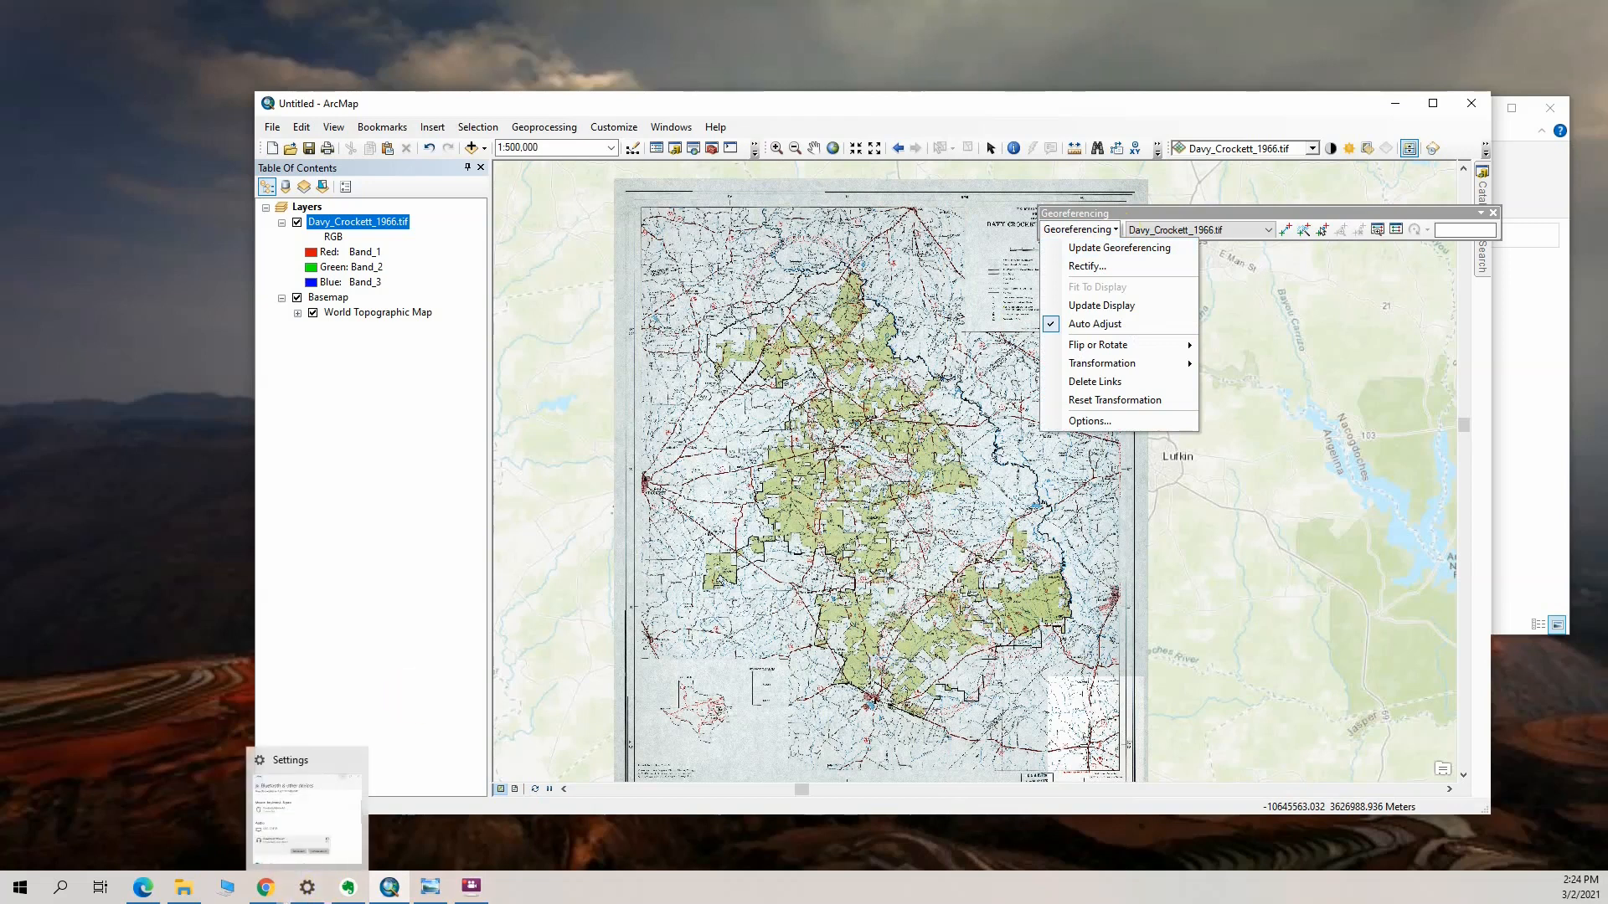
key(Escape)
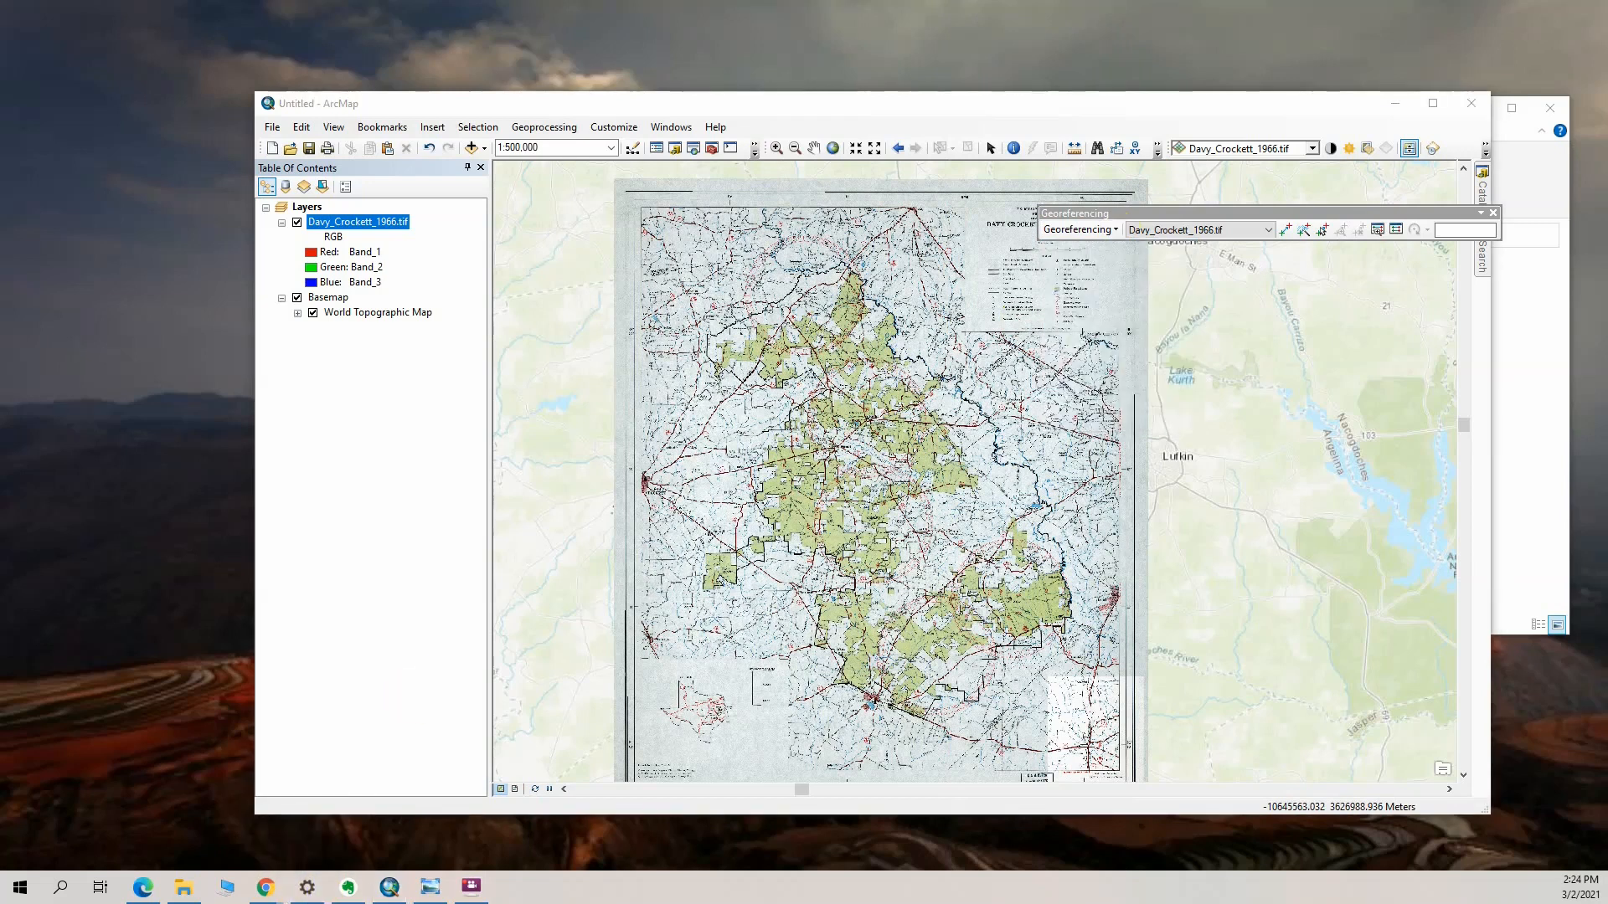
Place the Davy_Crock folder window beside the map window and examine which files accompany the scan
click(1560, 340)
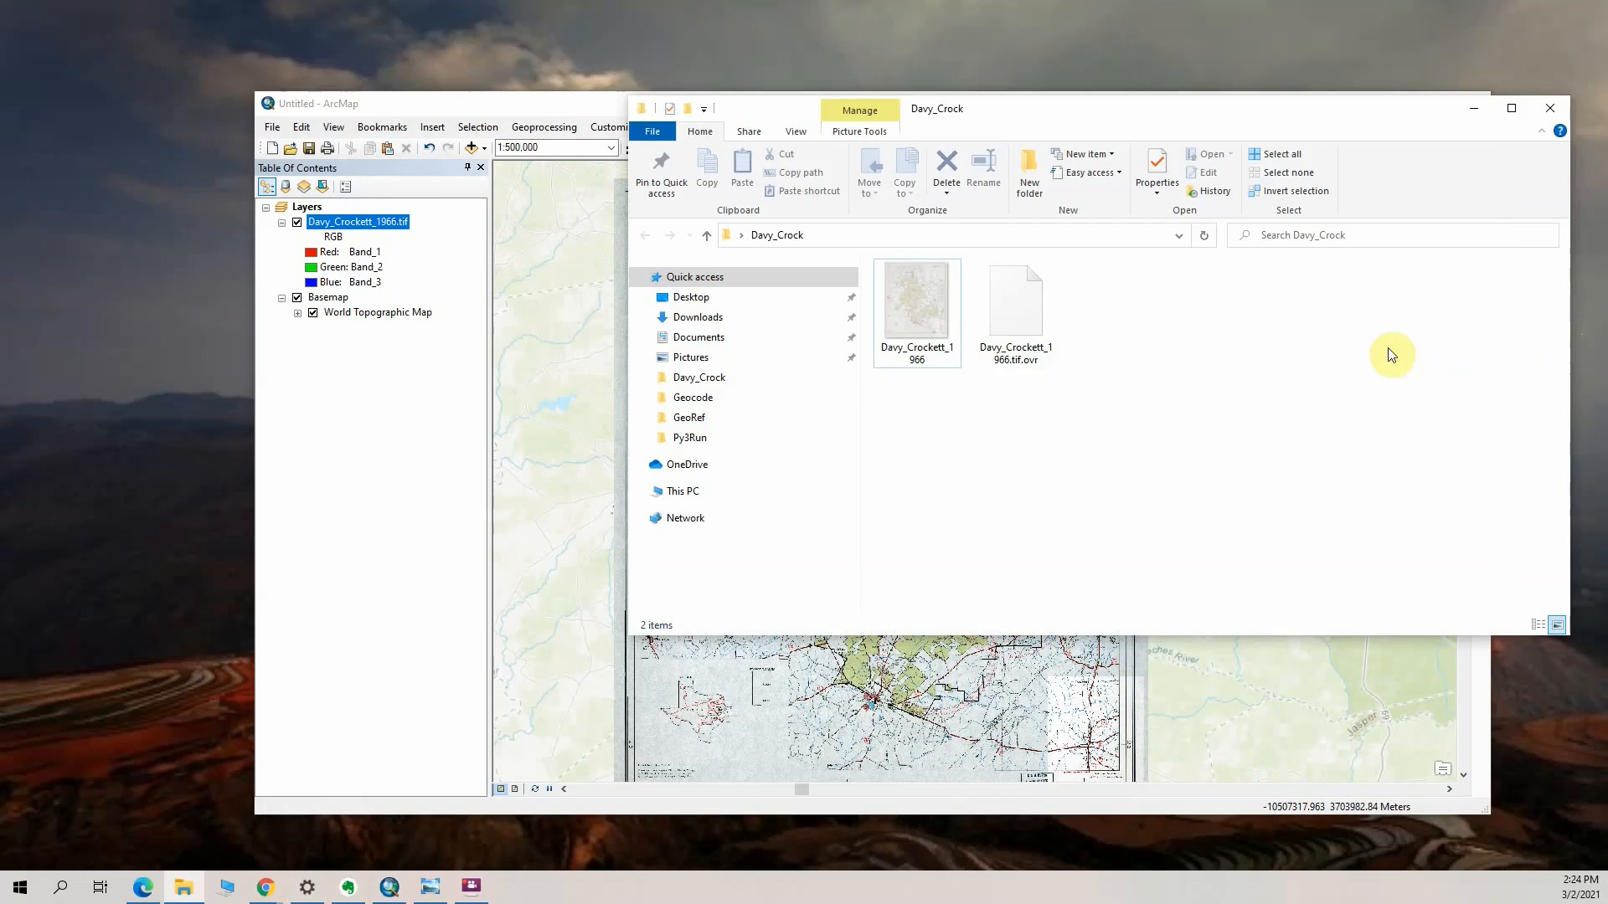
drag(1184, 113, 640, 121)
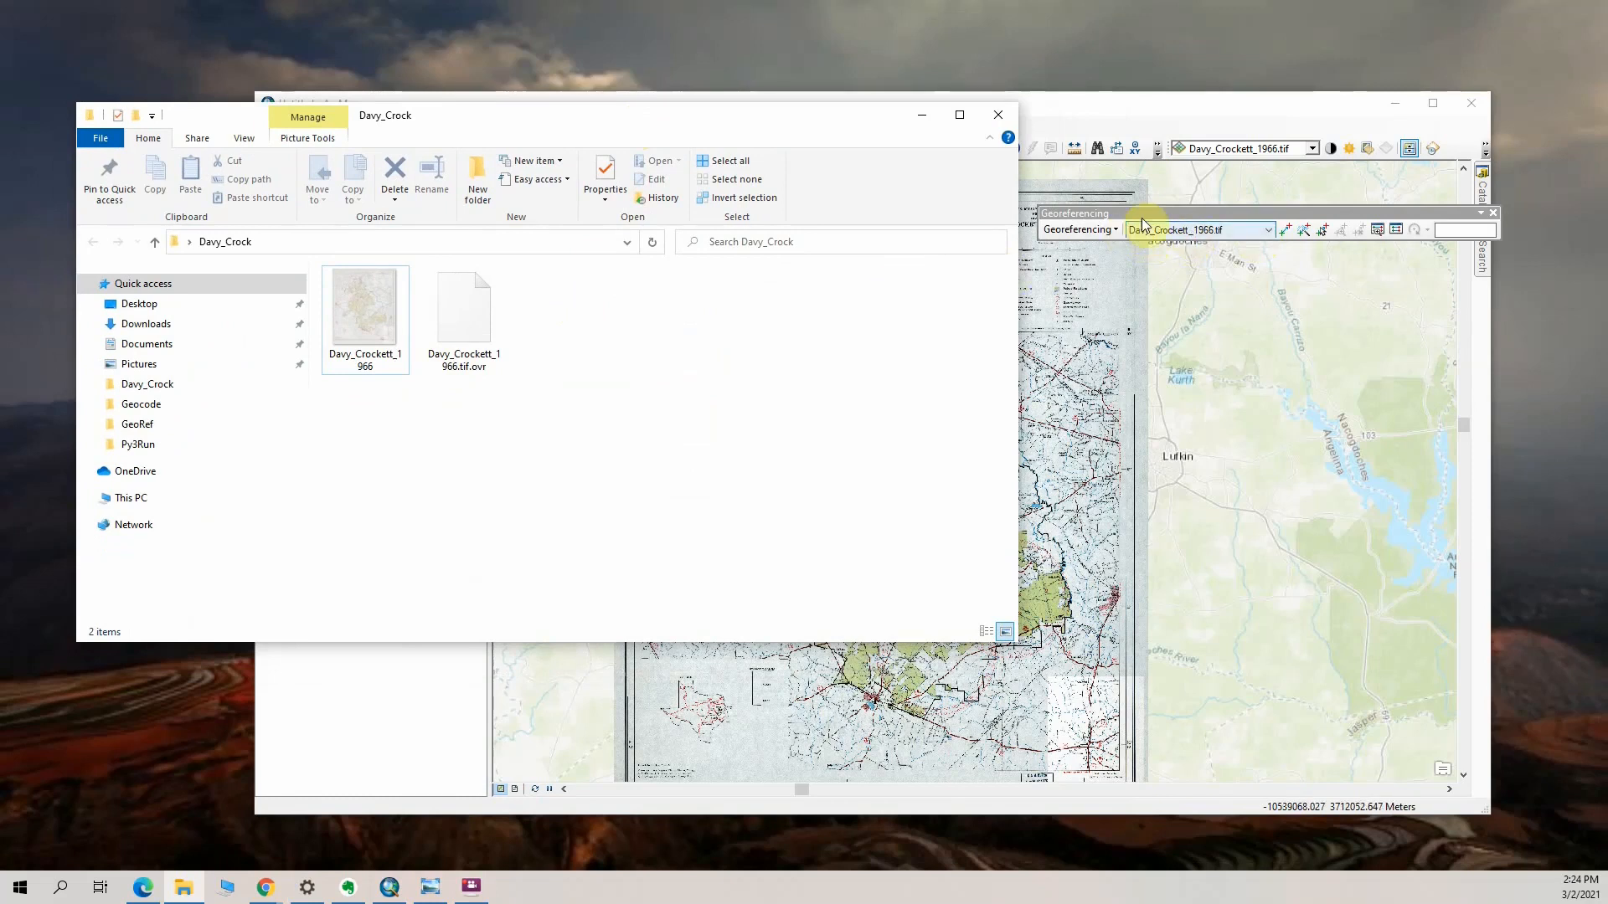
click(1145, 231)
drag(833, 101, 938, 98)
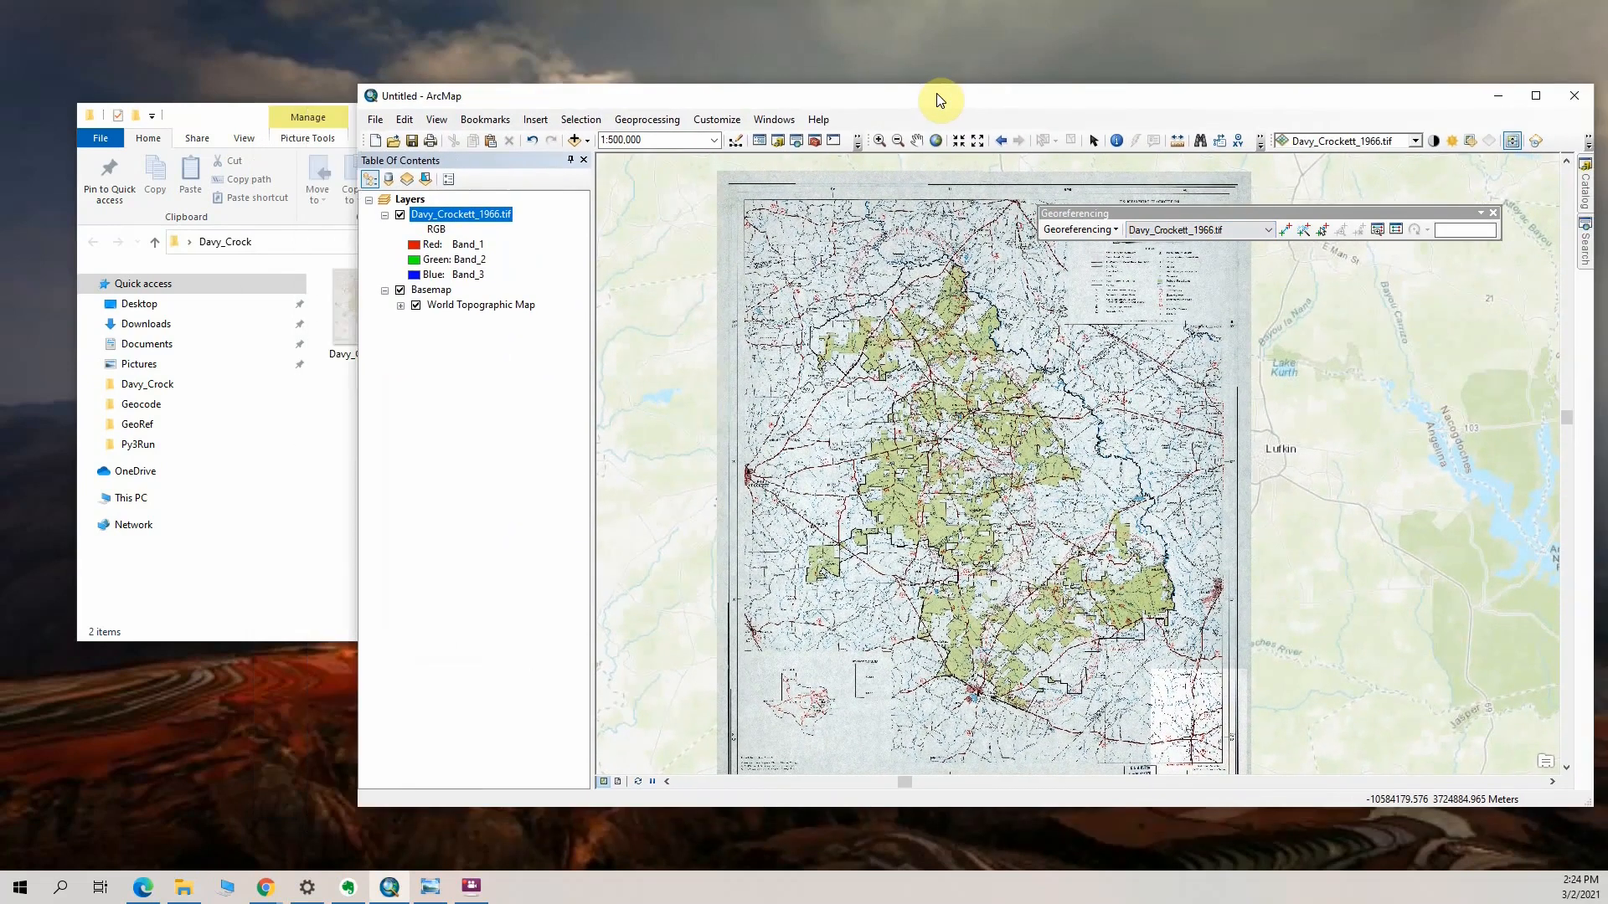
click(1114, 230)
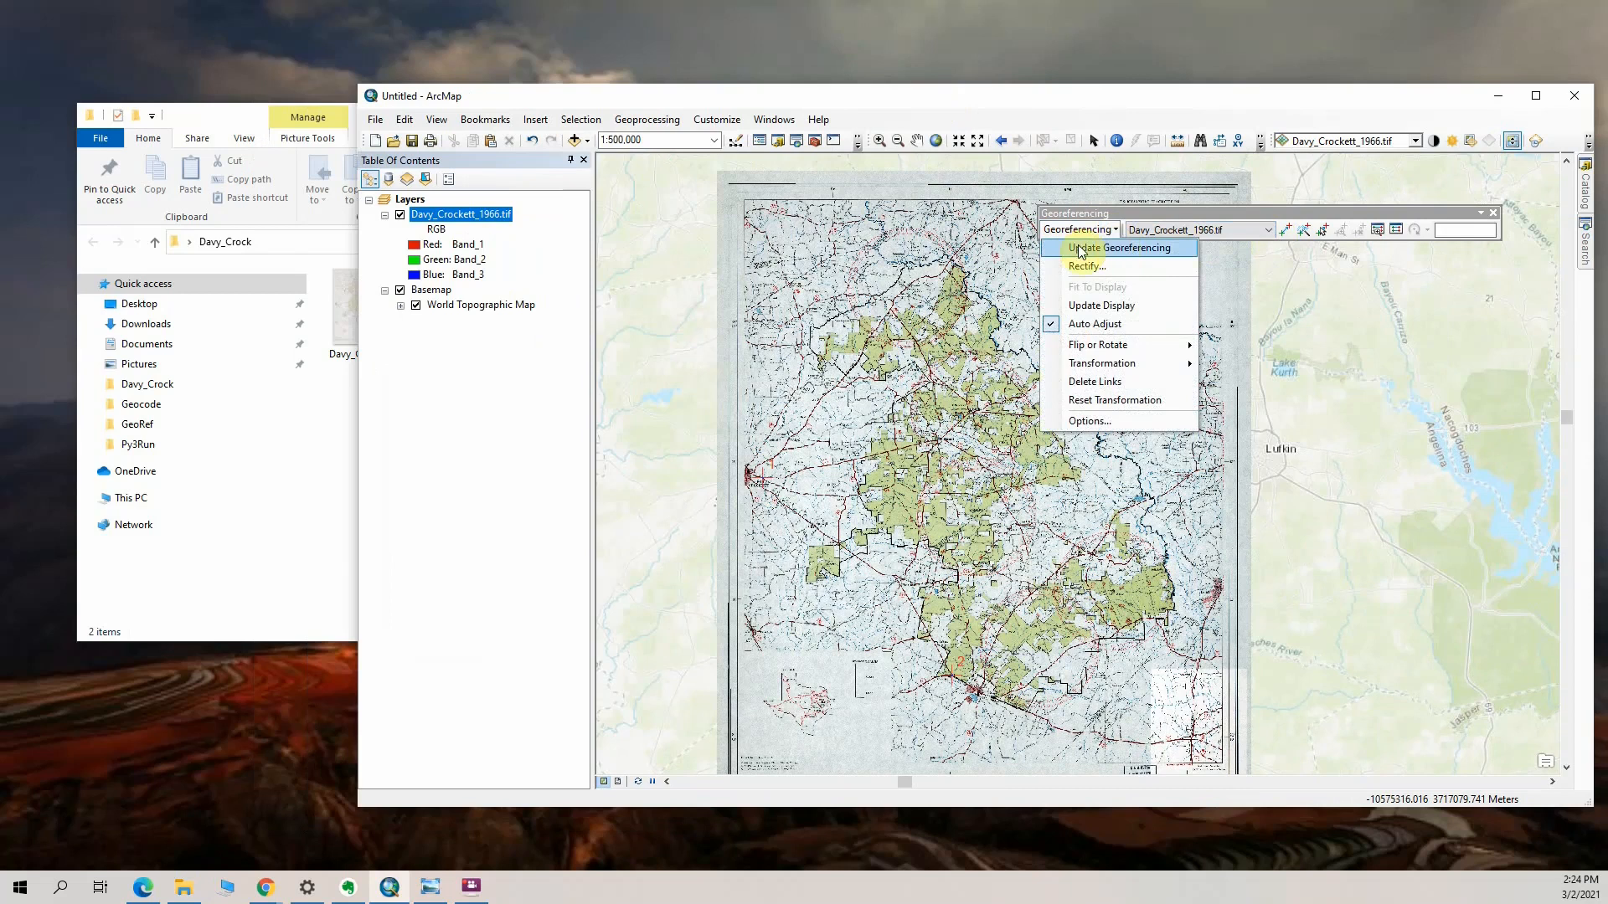
click(305, 139)
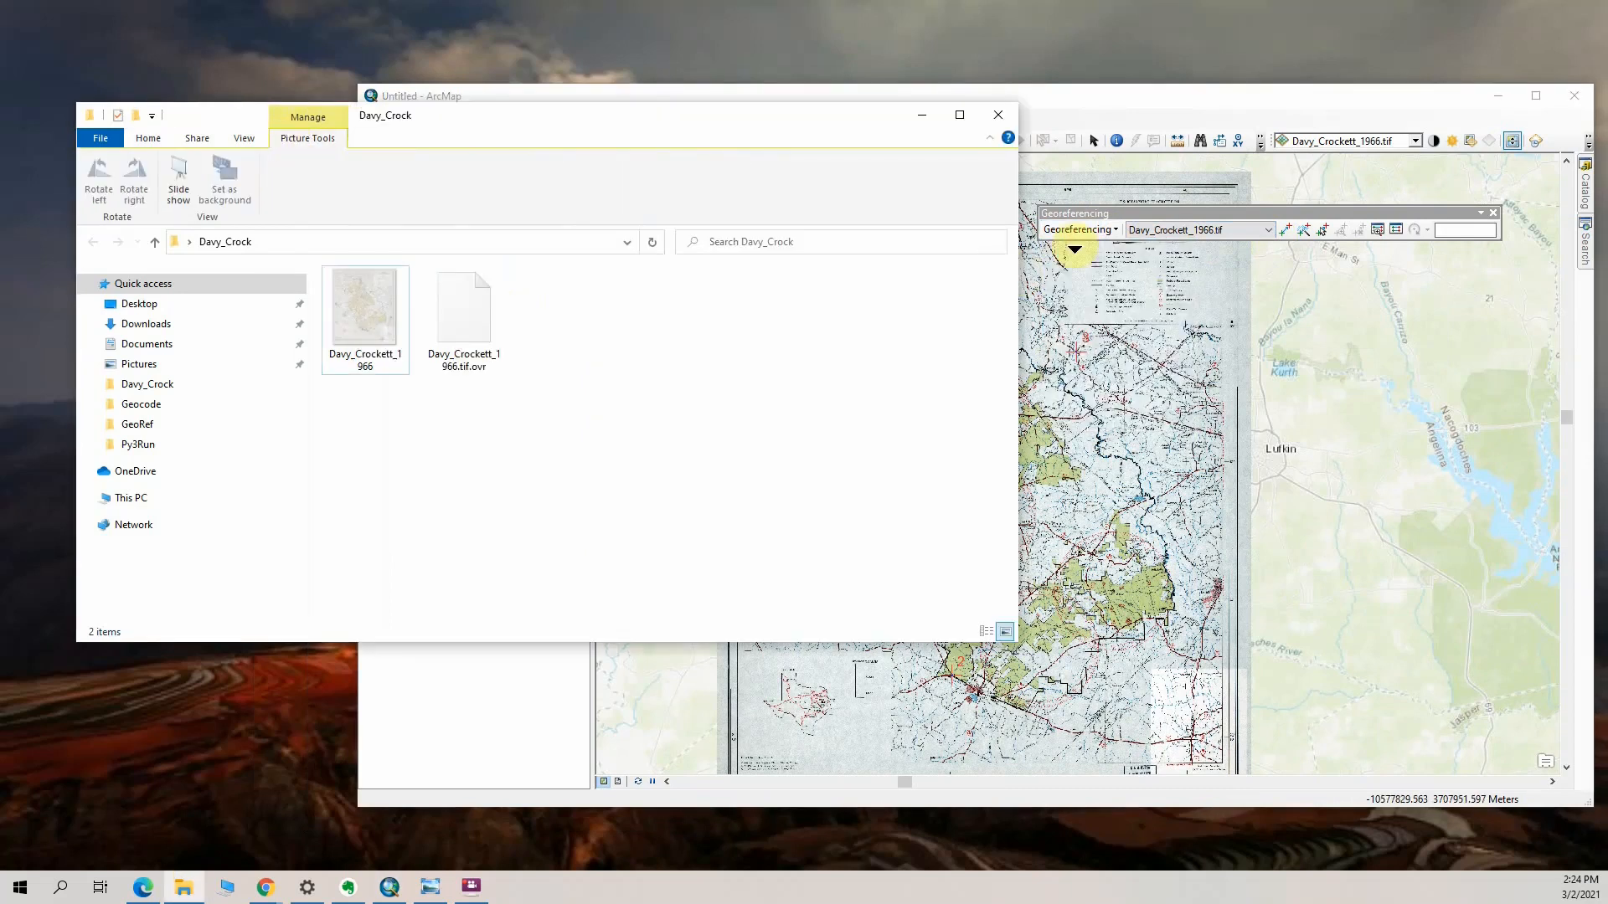
Save the control-point alignment with Update Georeferencing, and inspect the scan's files in the Davy_Crock folder
click(1115, 230)
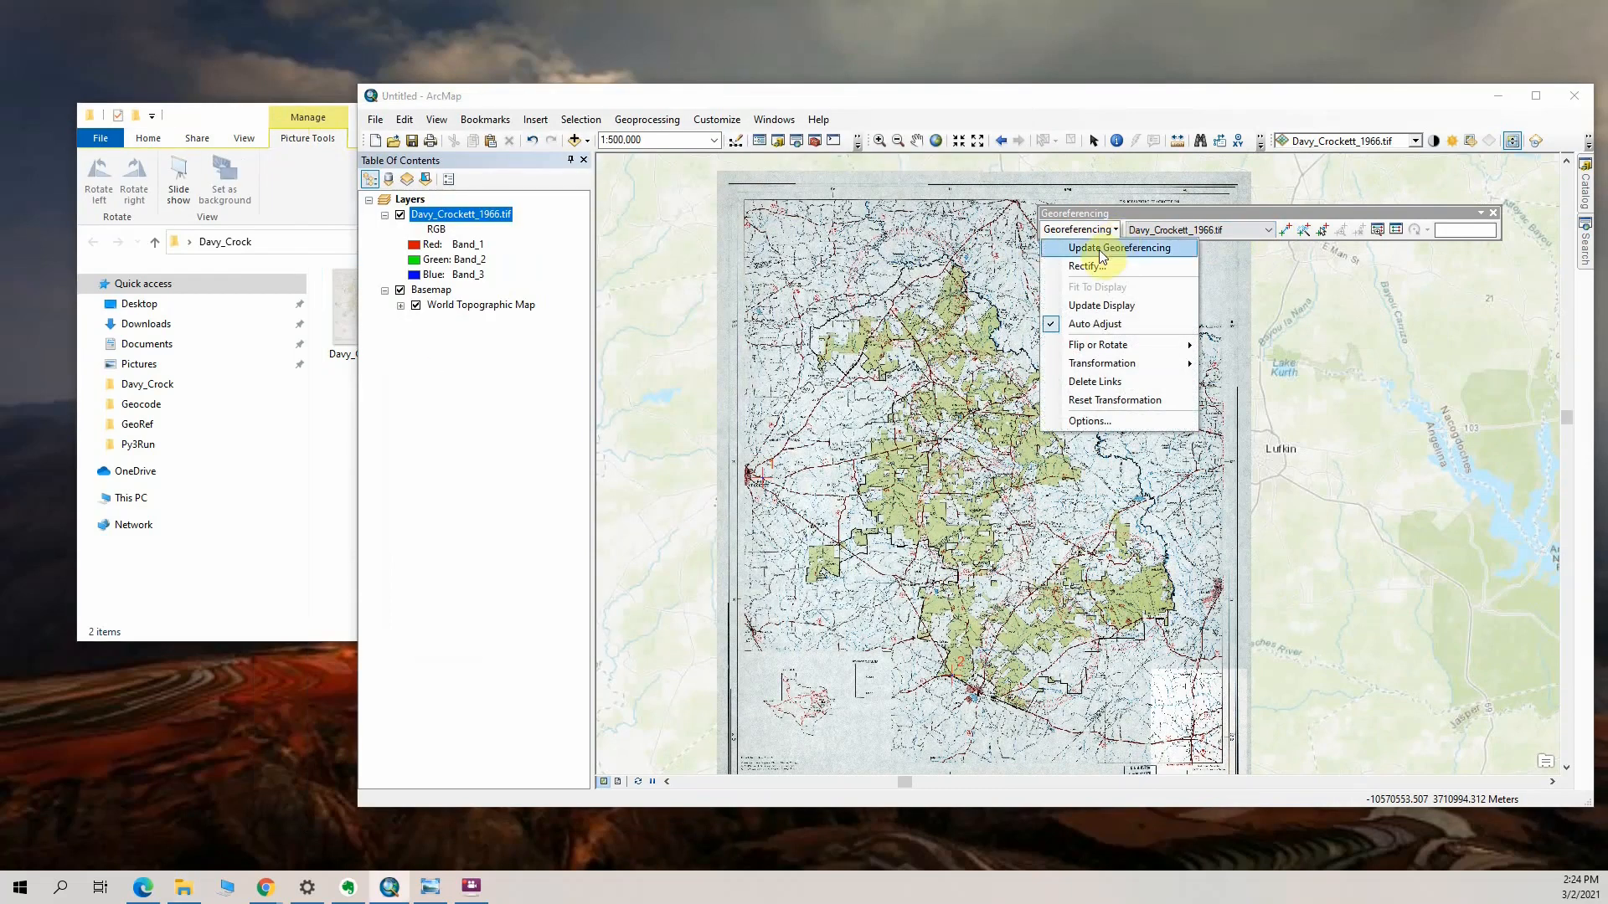
click(1099, 248)
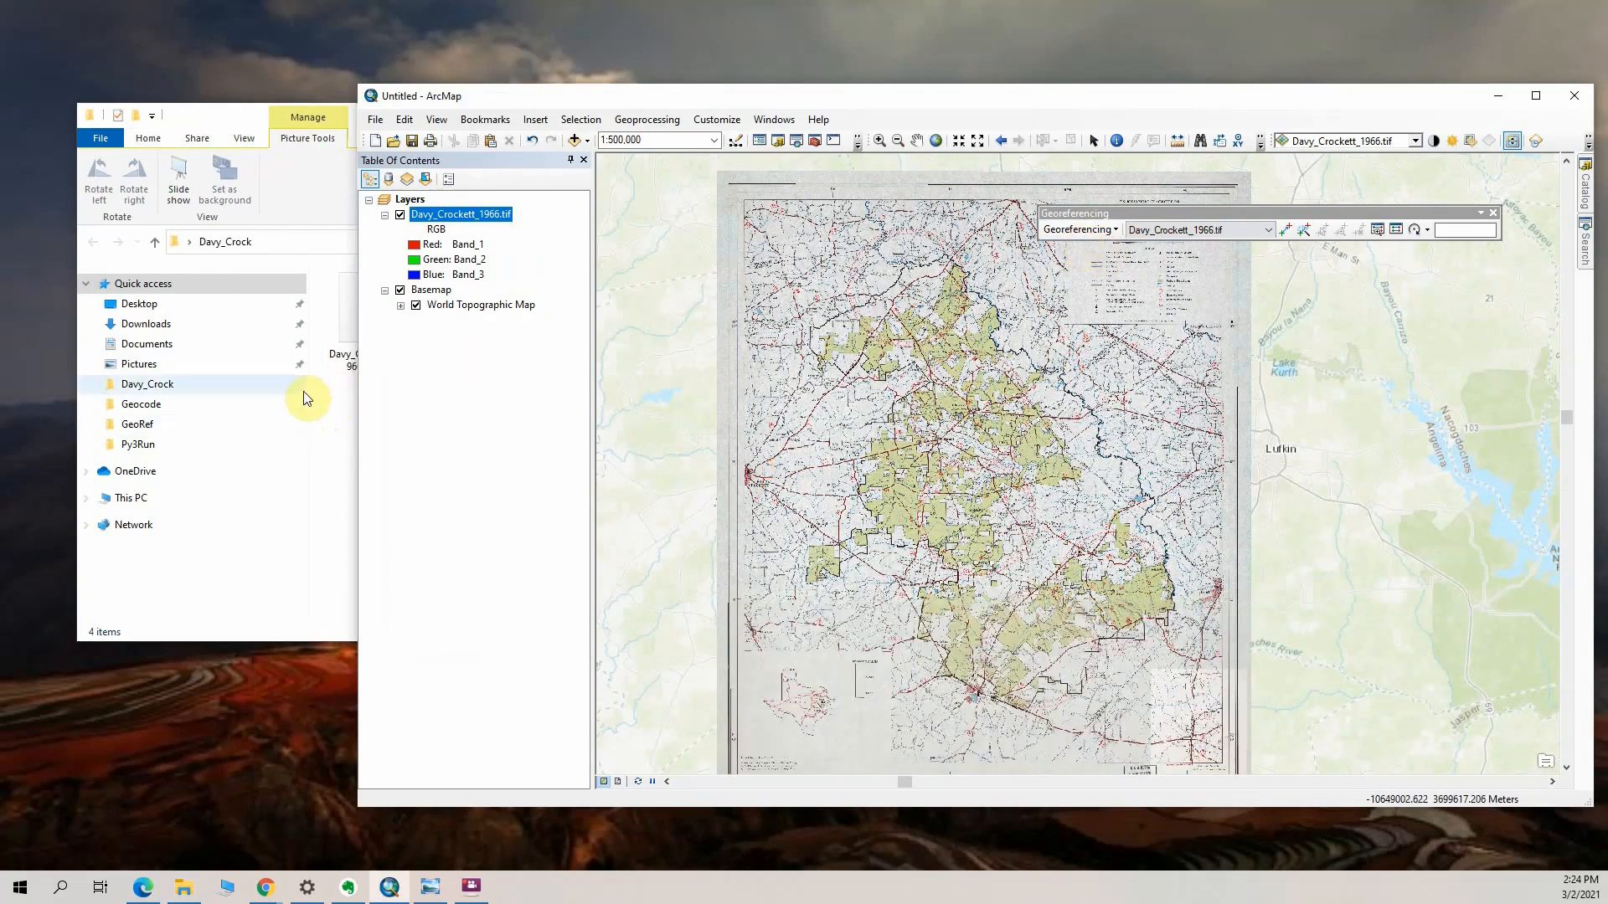
click(226, 109)
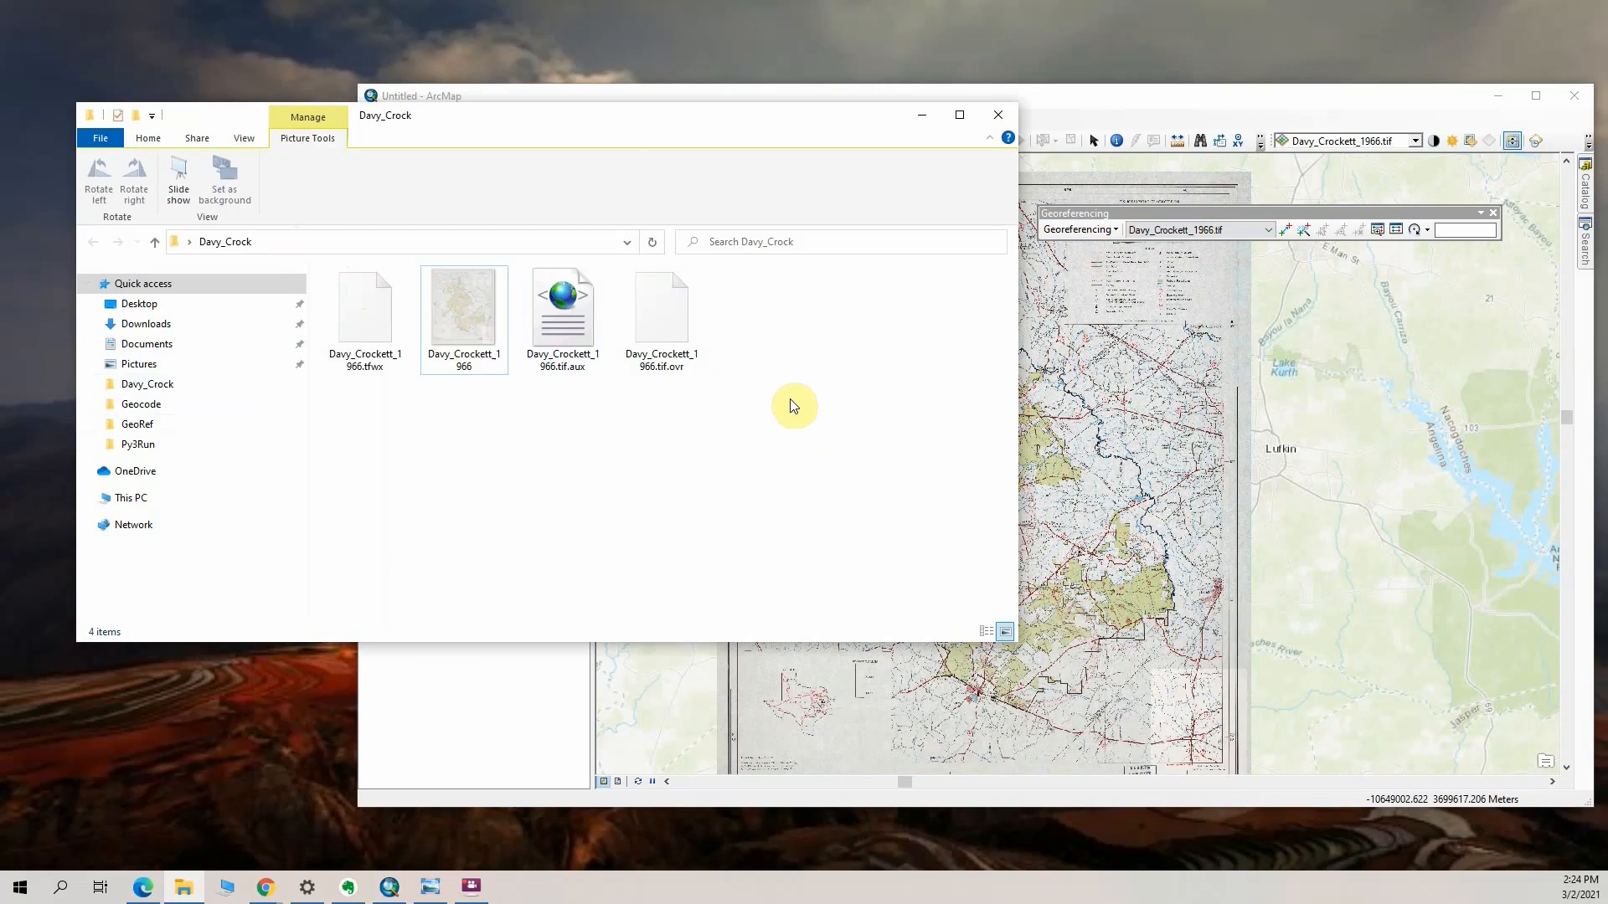
Add Davy_Crockett_1966.tif from the Davy_Crock folder to a new blank ArcMap document, and minimize that window
click(1197, 114)
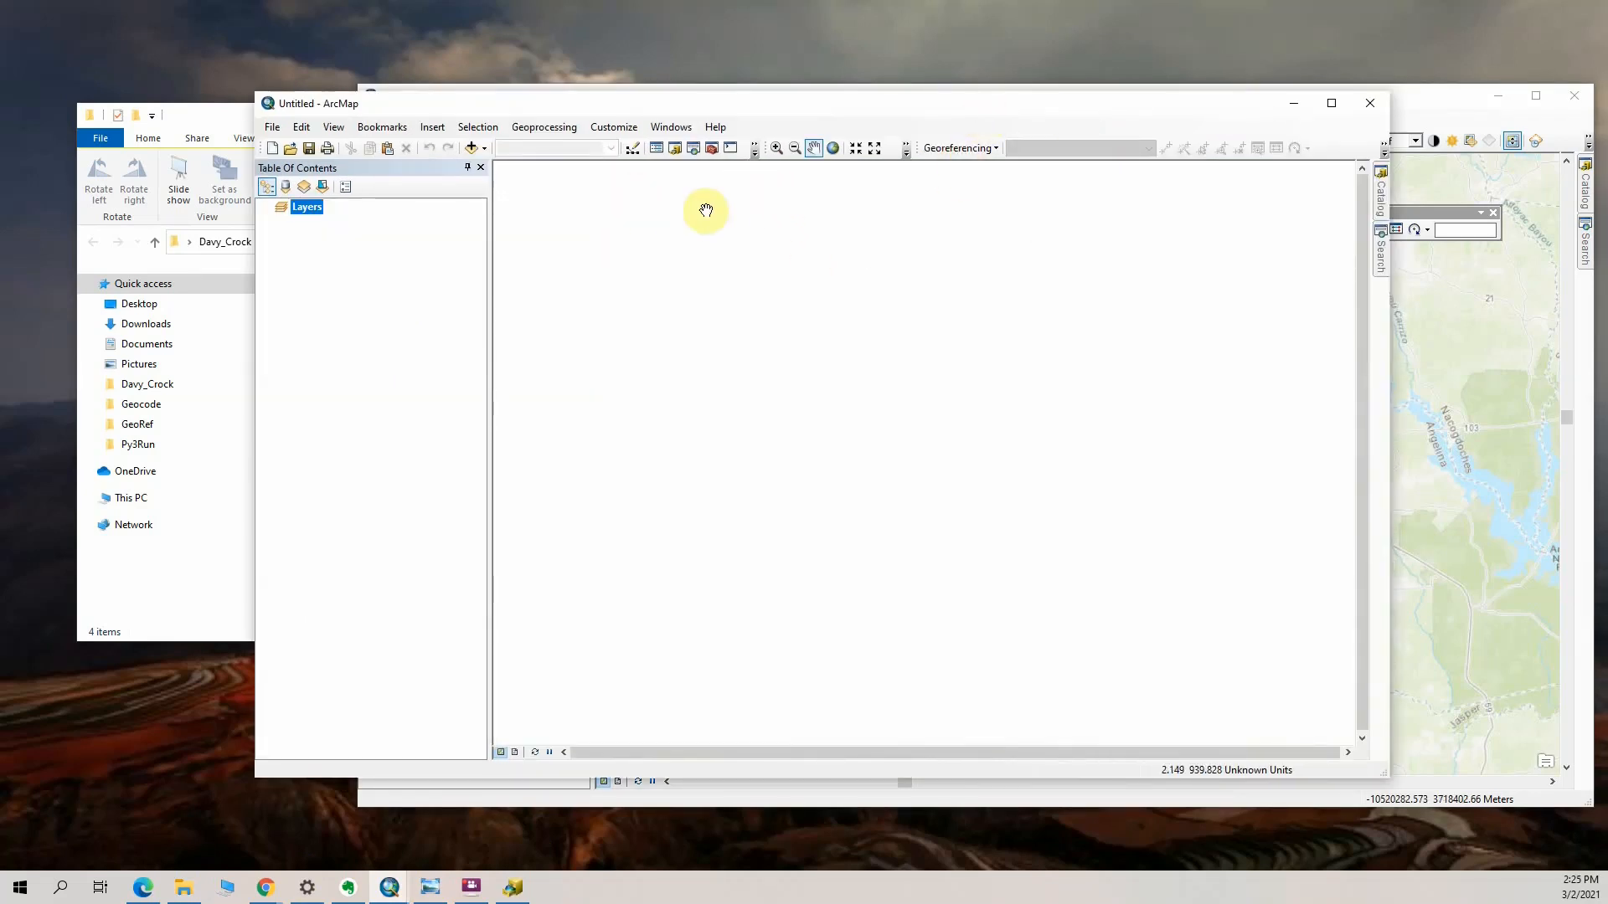
click(485, 149)
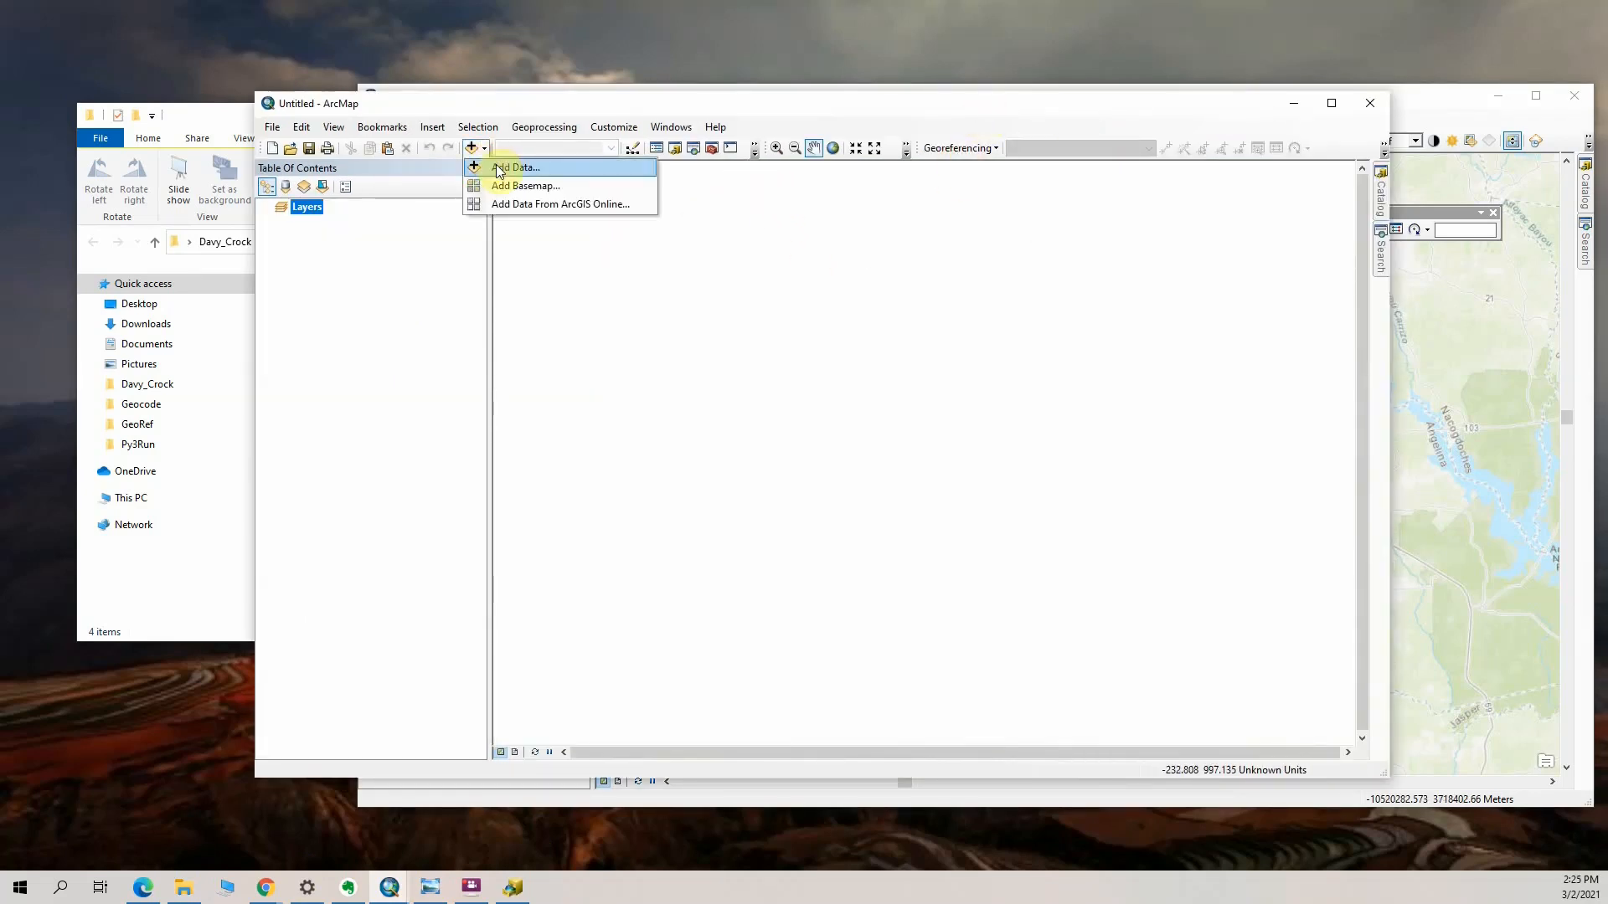
click(515, 167)
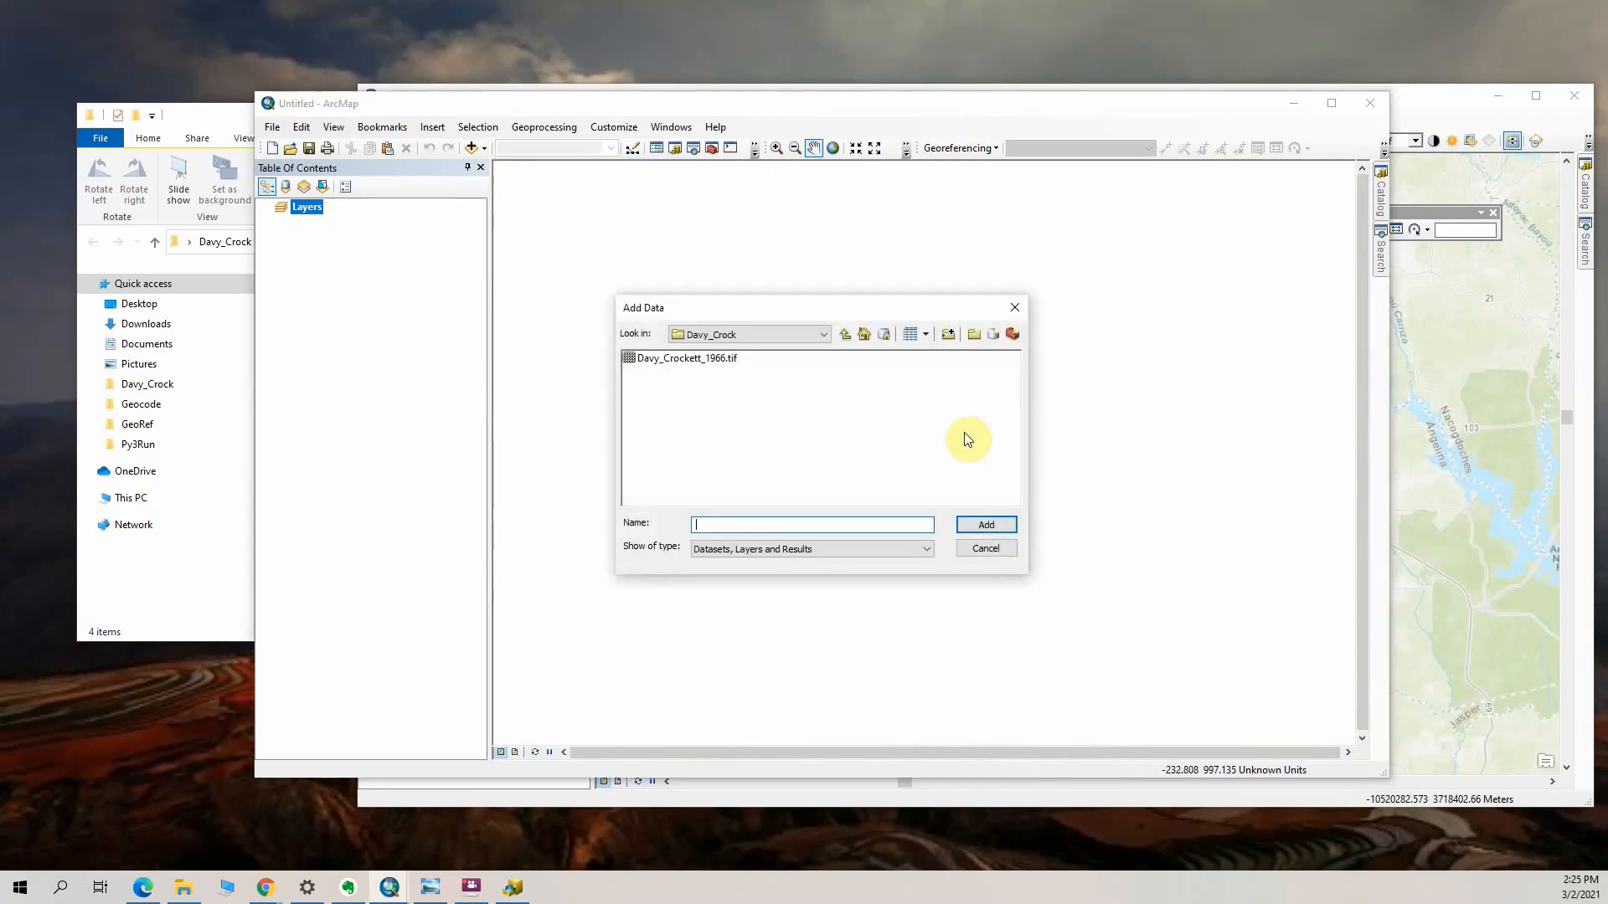
click(669, 358)
click(976, 526)
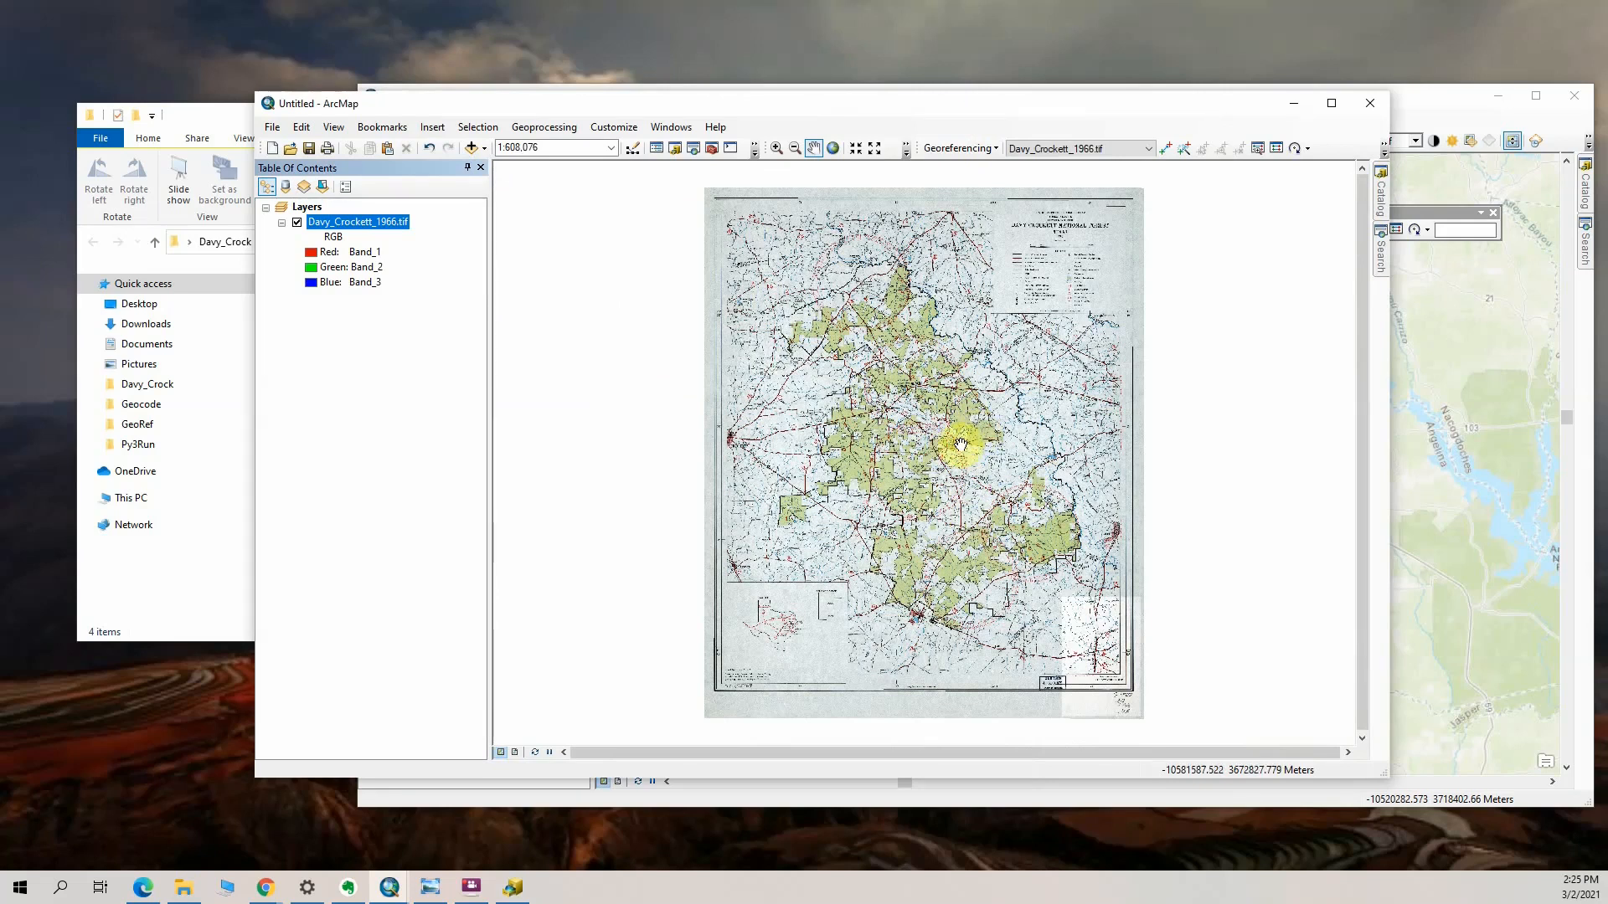
click(1297, 105)
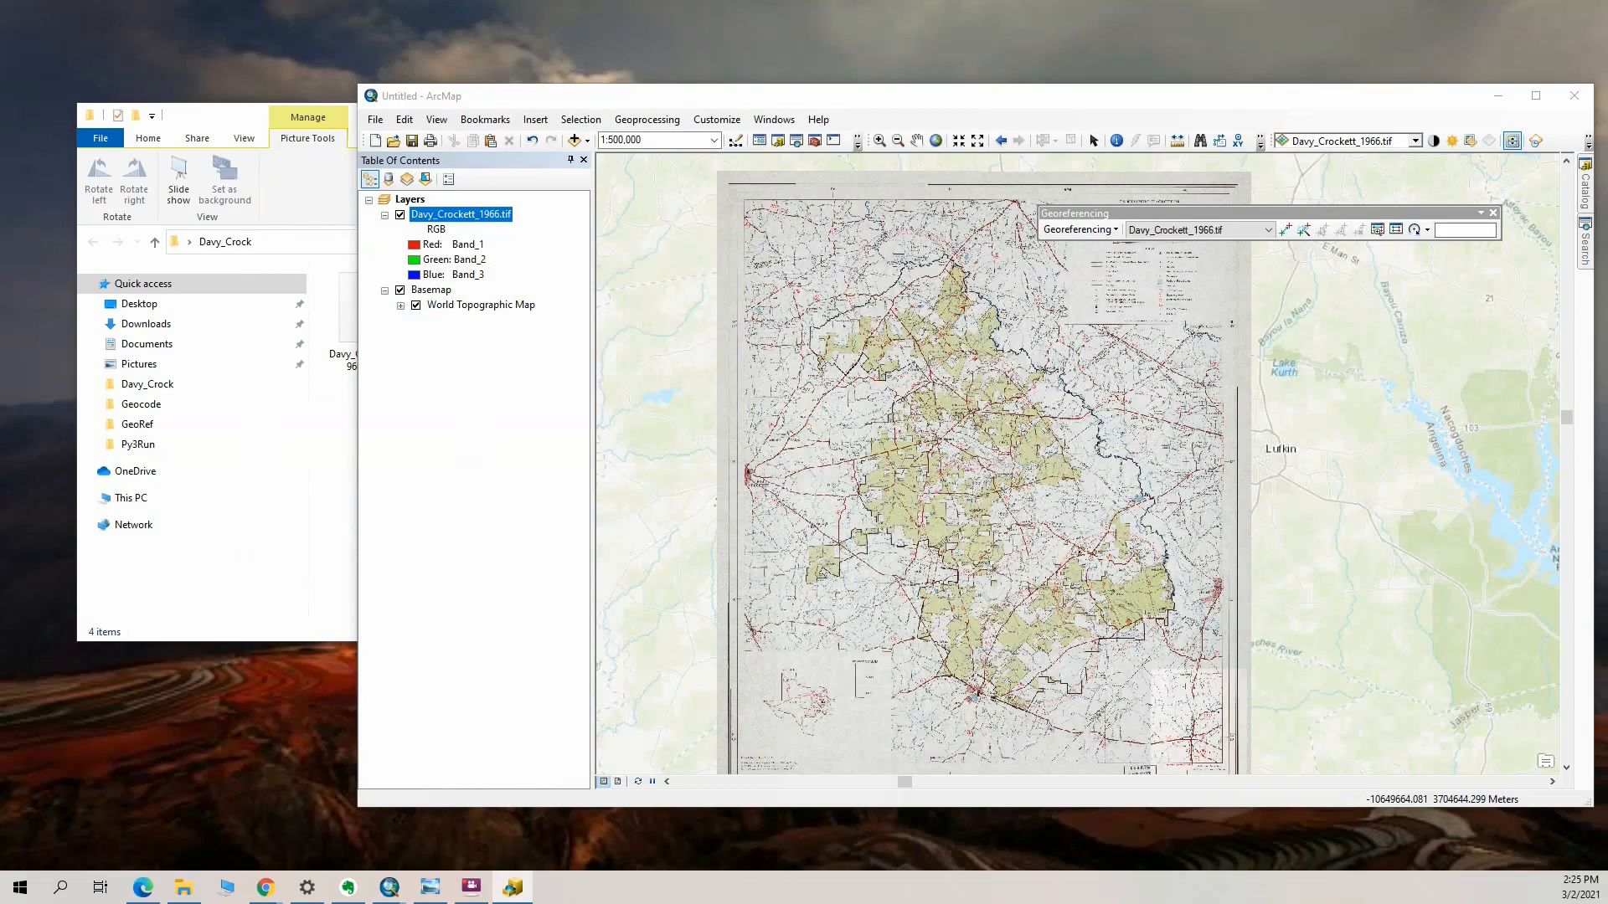